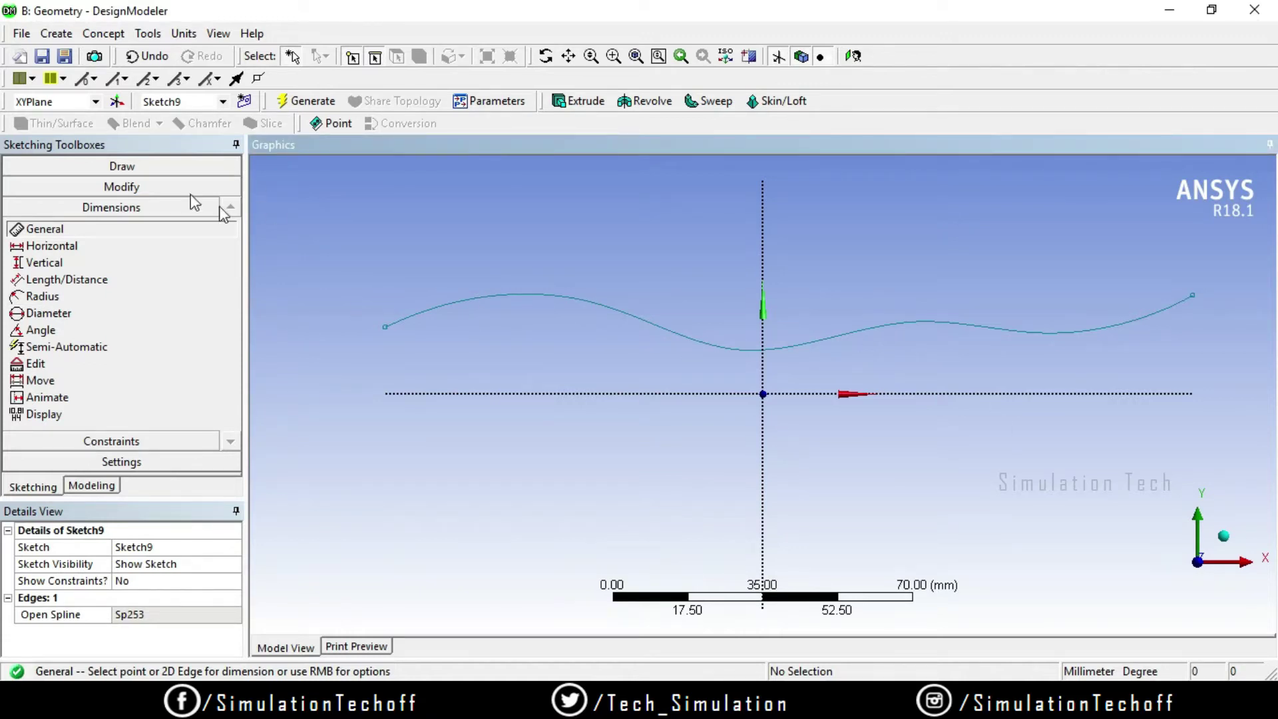
Step: Delete the existing spline sketch from the XY plane
left_click(166, 168)
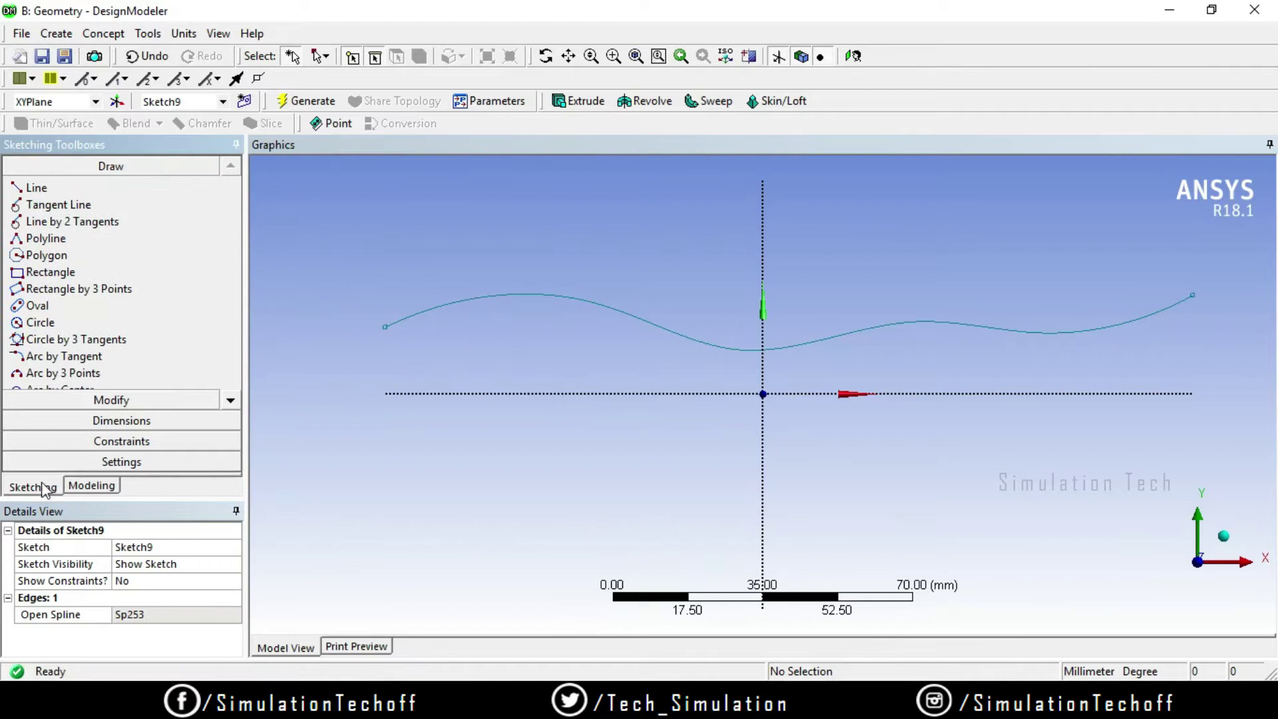
left_click(80, 482)
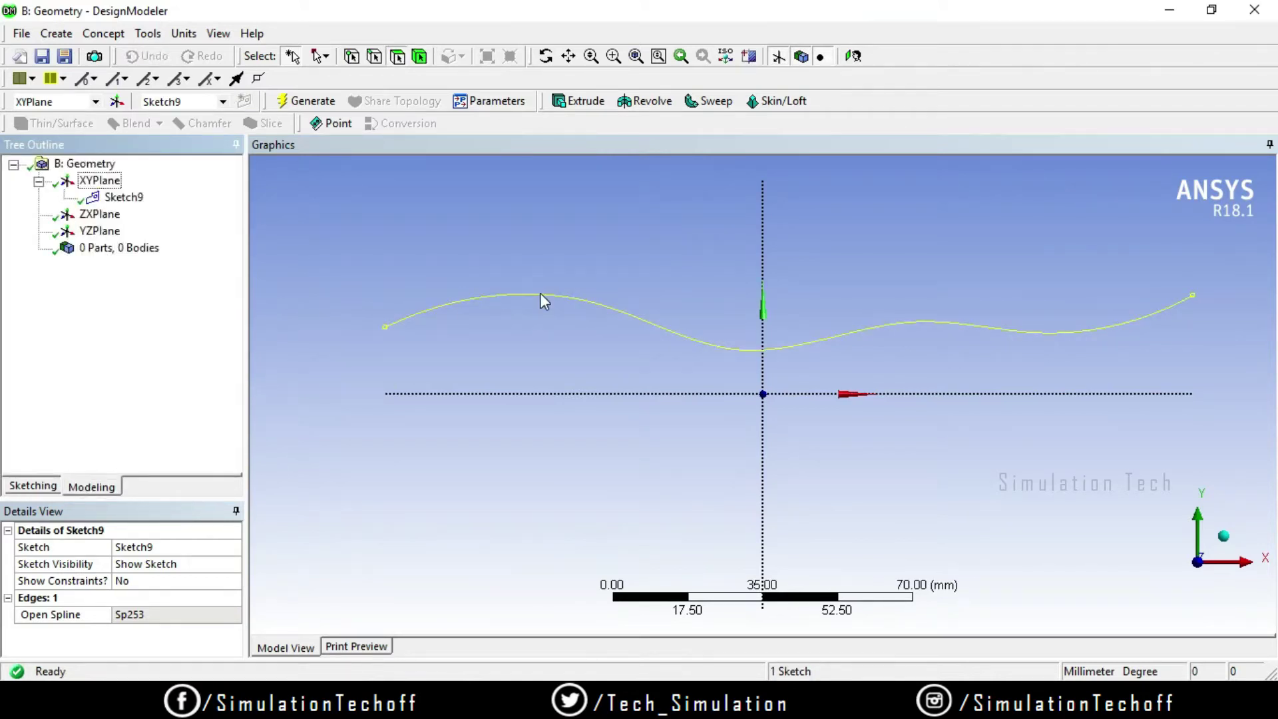
key("Delete")
left_click(561, 419)
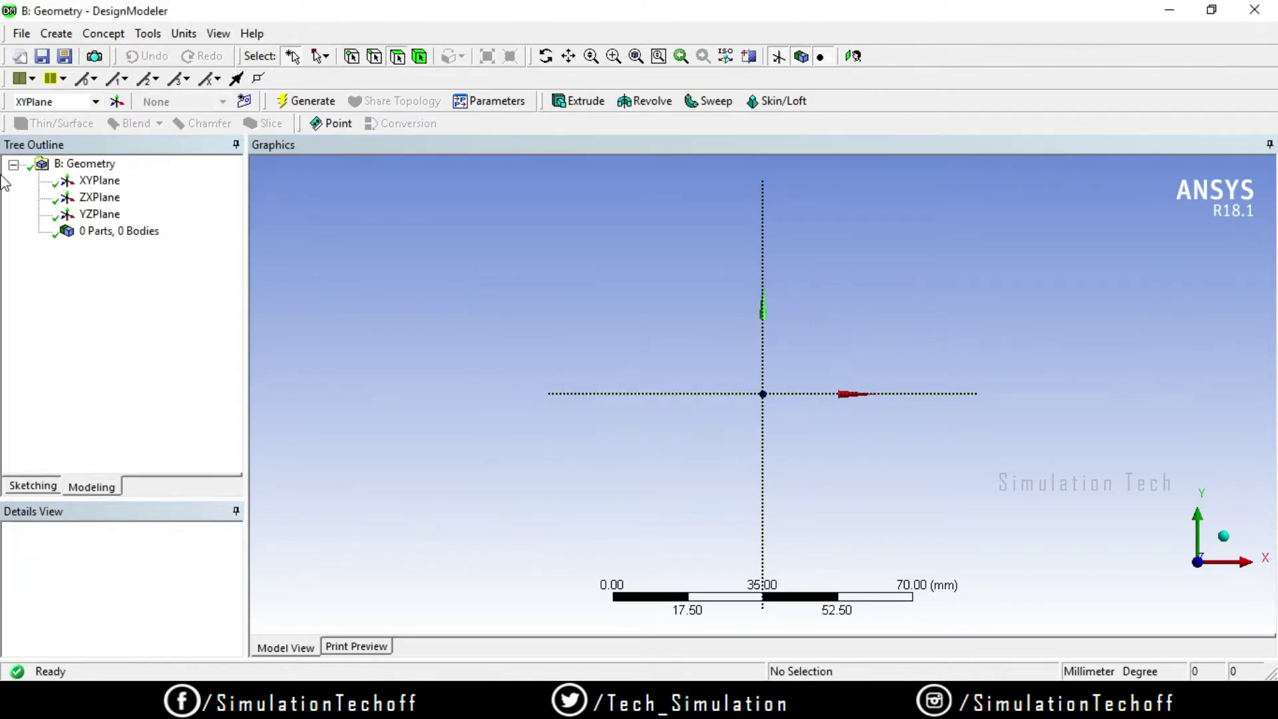
Step: Create a new sketch on the XY plane and draw a rectangle about 70 by 26 mm above the X axis, crossing the Y axis
left_click(96, 180)
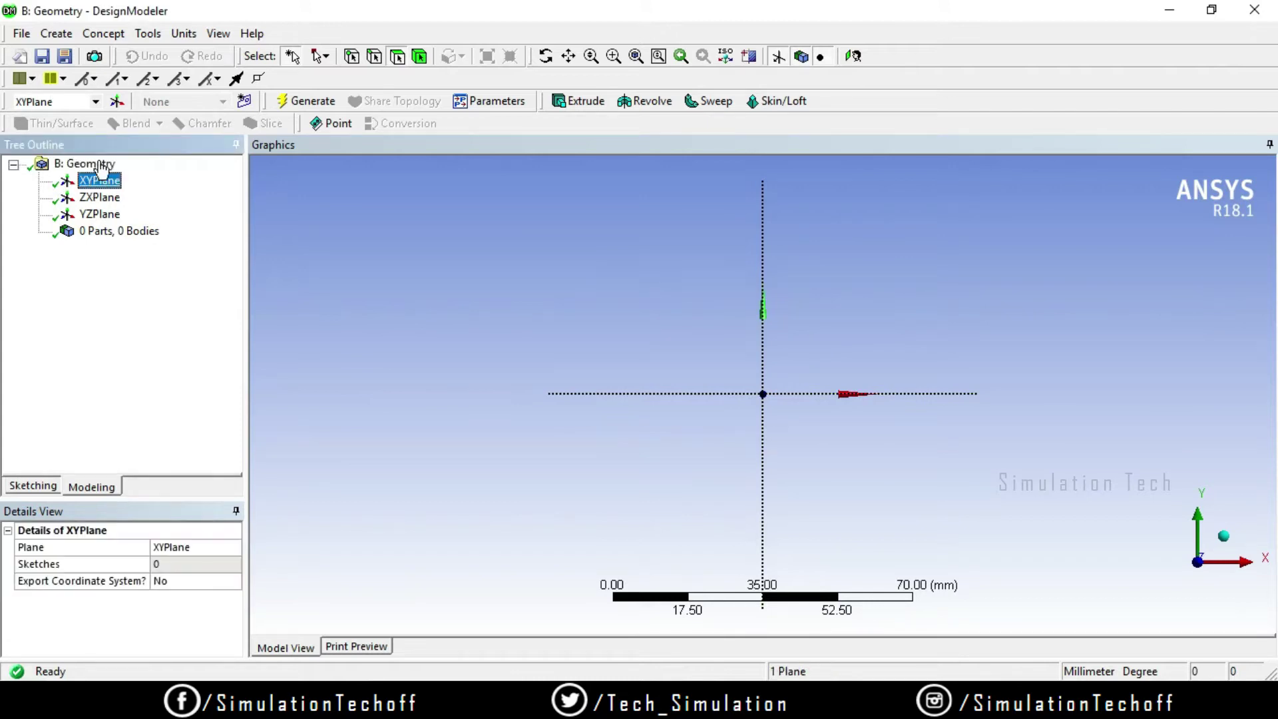
left_click(244, 101)
left_click(33, 487)
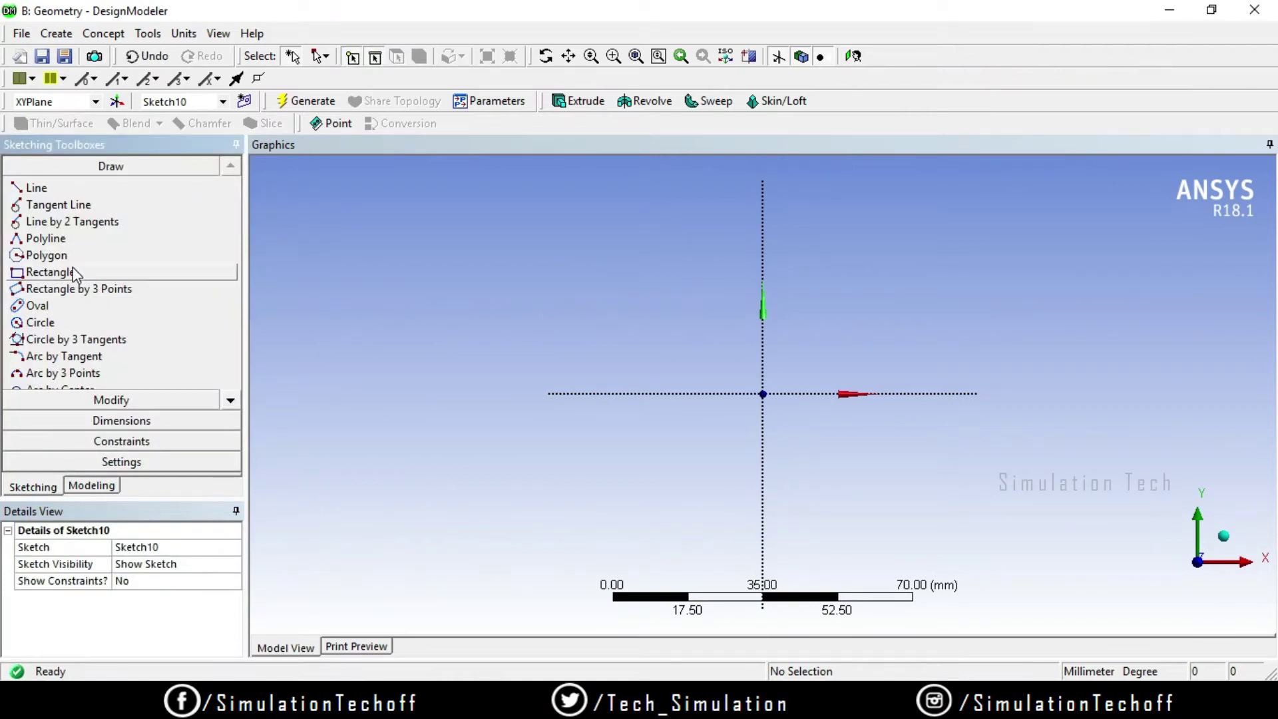
left_click(51, 272)
left_click(662, 307)
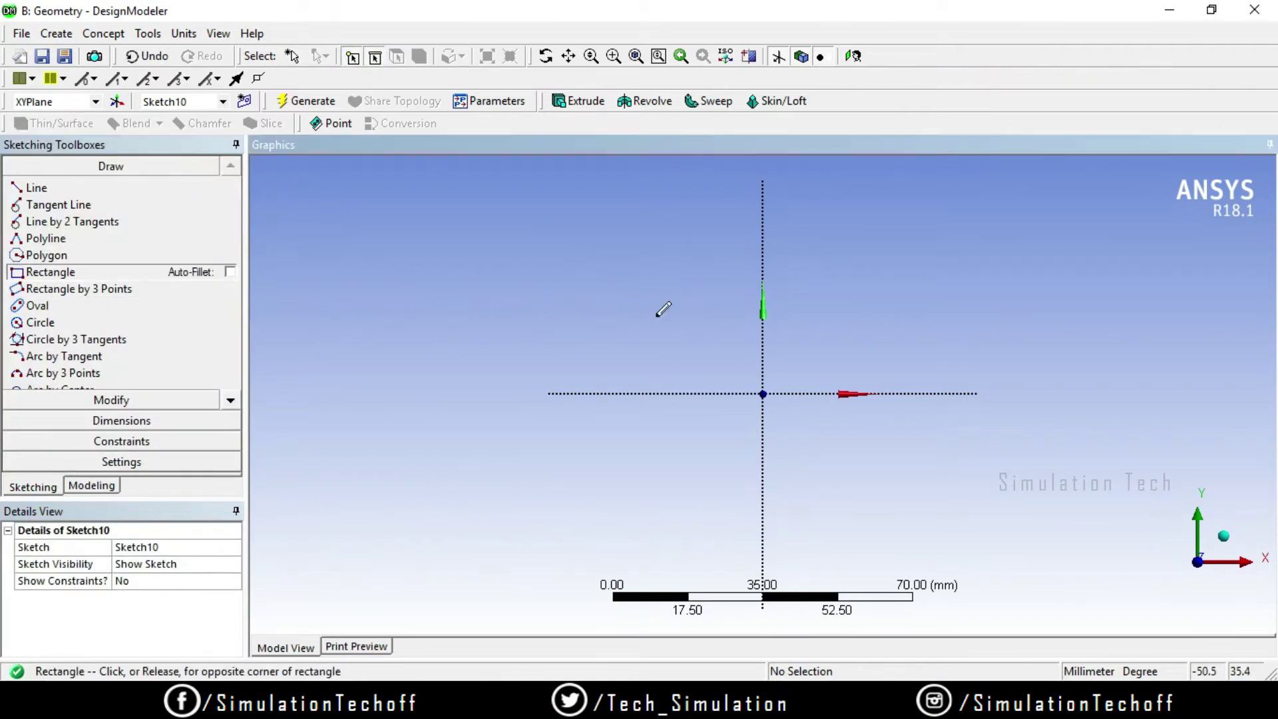
left_click(848, 351)
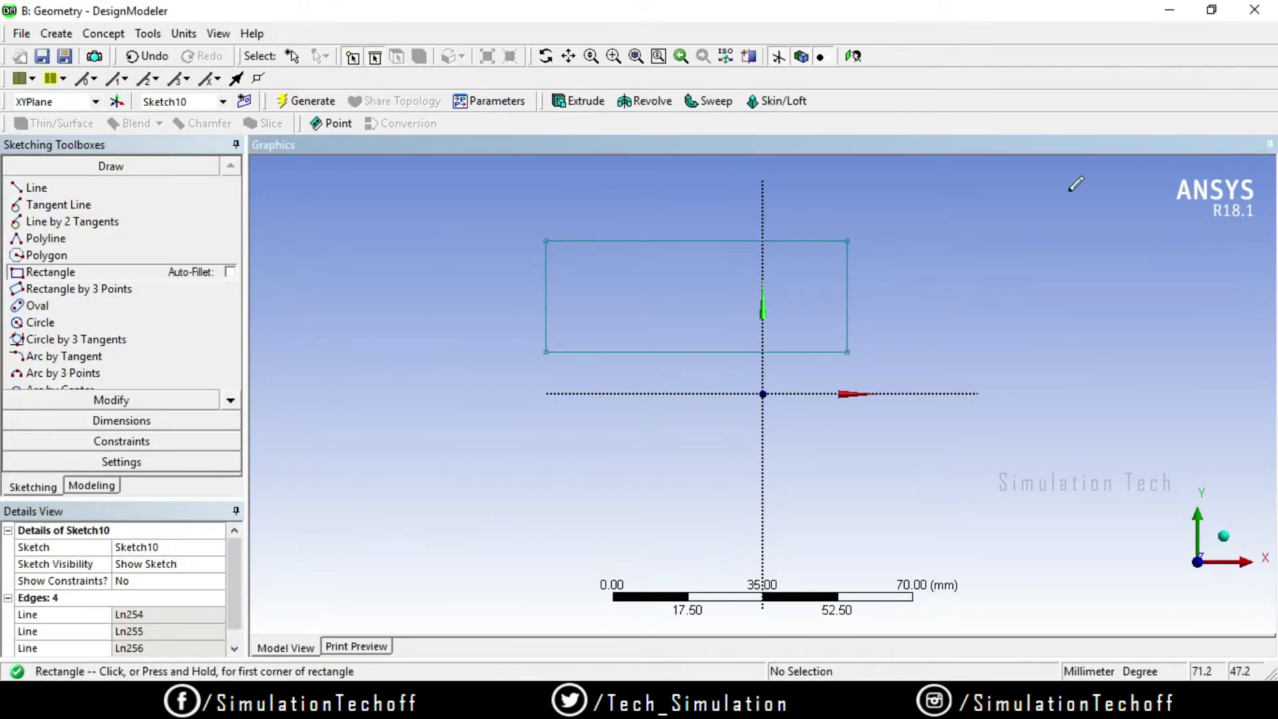
Step: Add general dimensions to the rectangle's bottom edge and right edge
left_click(111, 426)
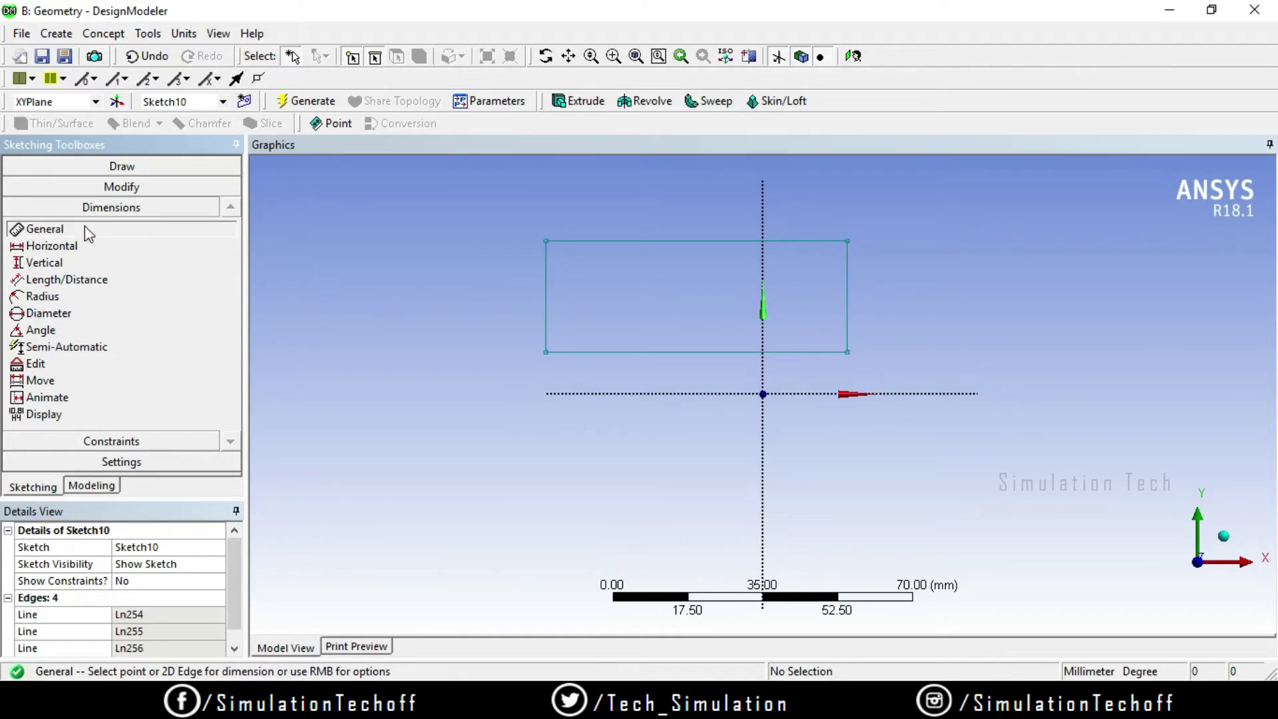
left_click(681, 354)
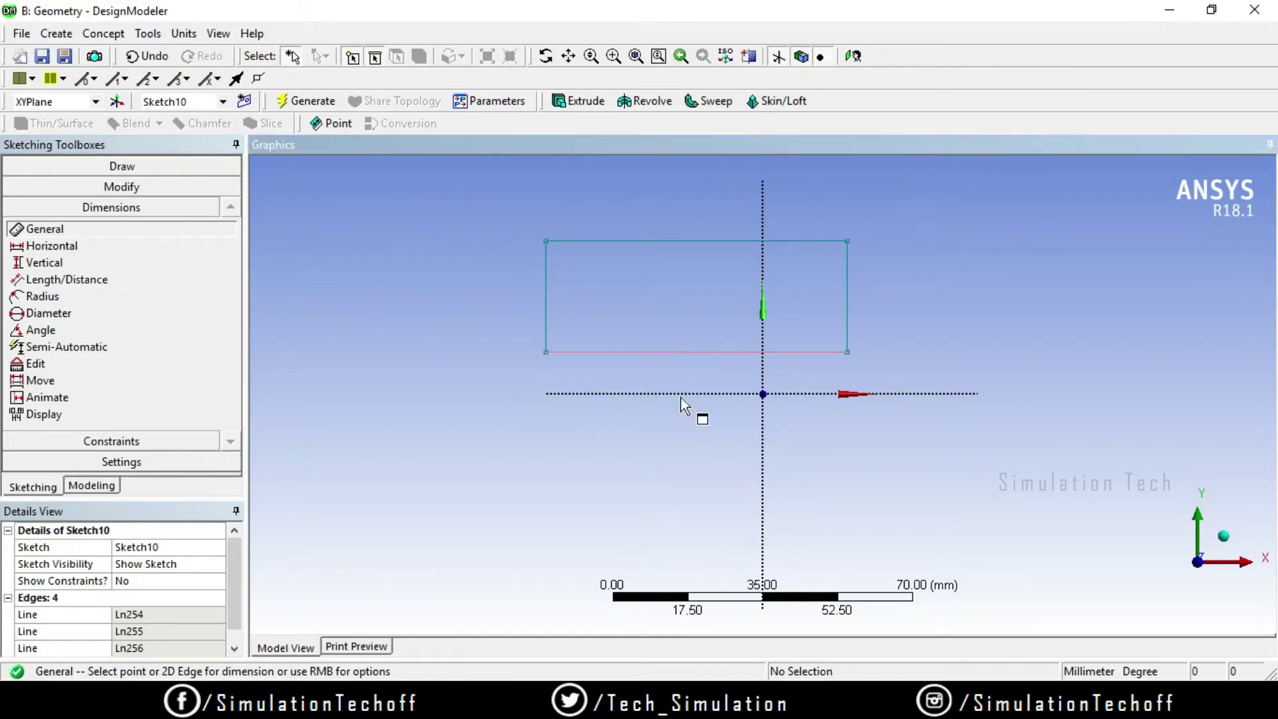
left_click(673, 459)
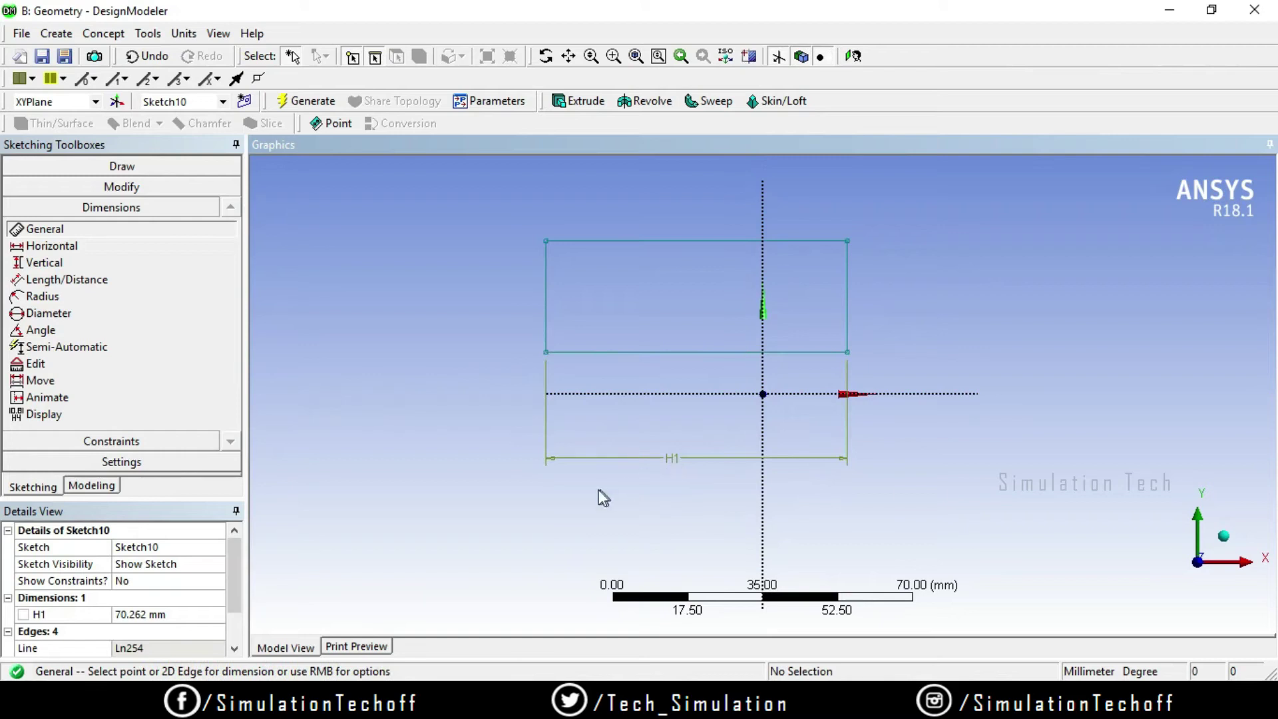
left_click(846, 287)
left_click(958, 278)
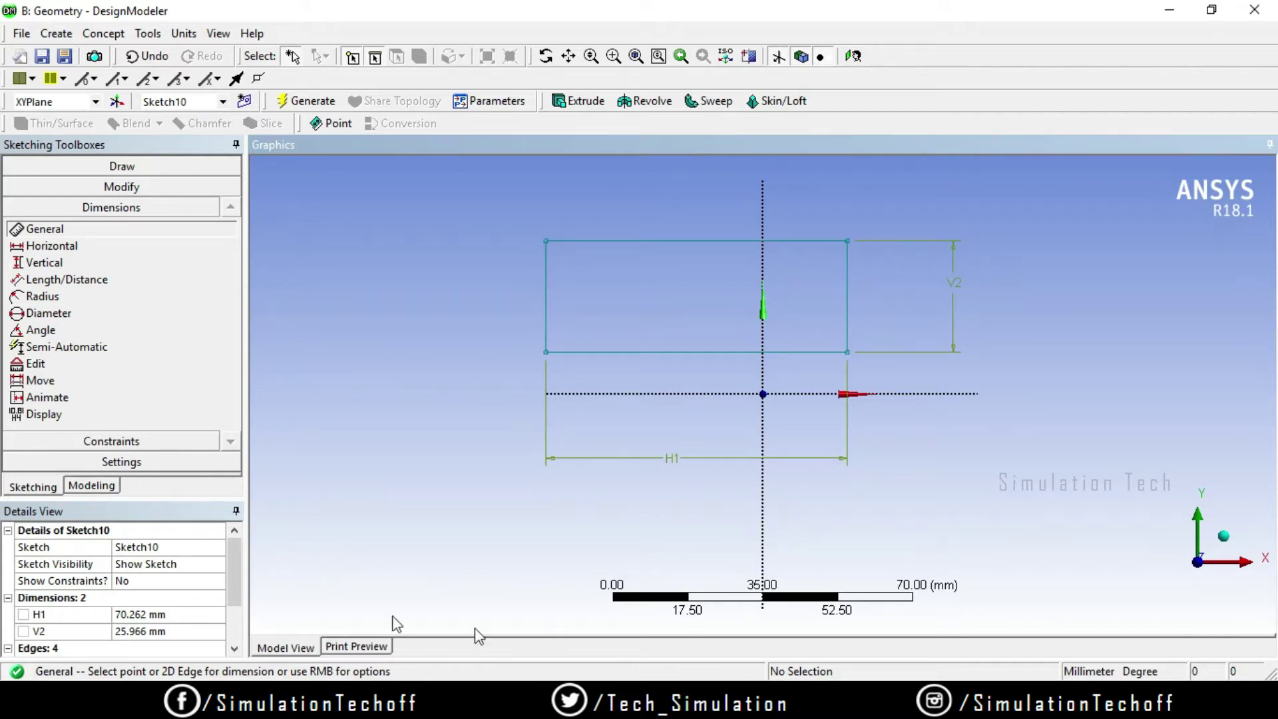
Step: Set the rectangle's horizontal dimension H1 to 60 mm and its vertical dimension V2 to 20 mm
mouse_move(149, 498)
left_mouse_down()
mouse_move(148, 419)
mouse_move(169, 419)
left_mouse_up()
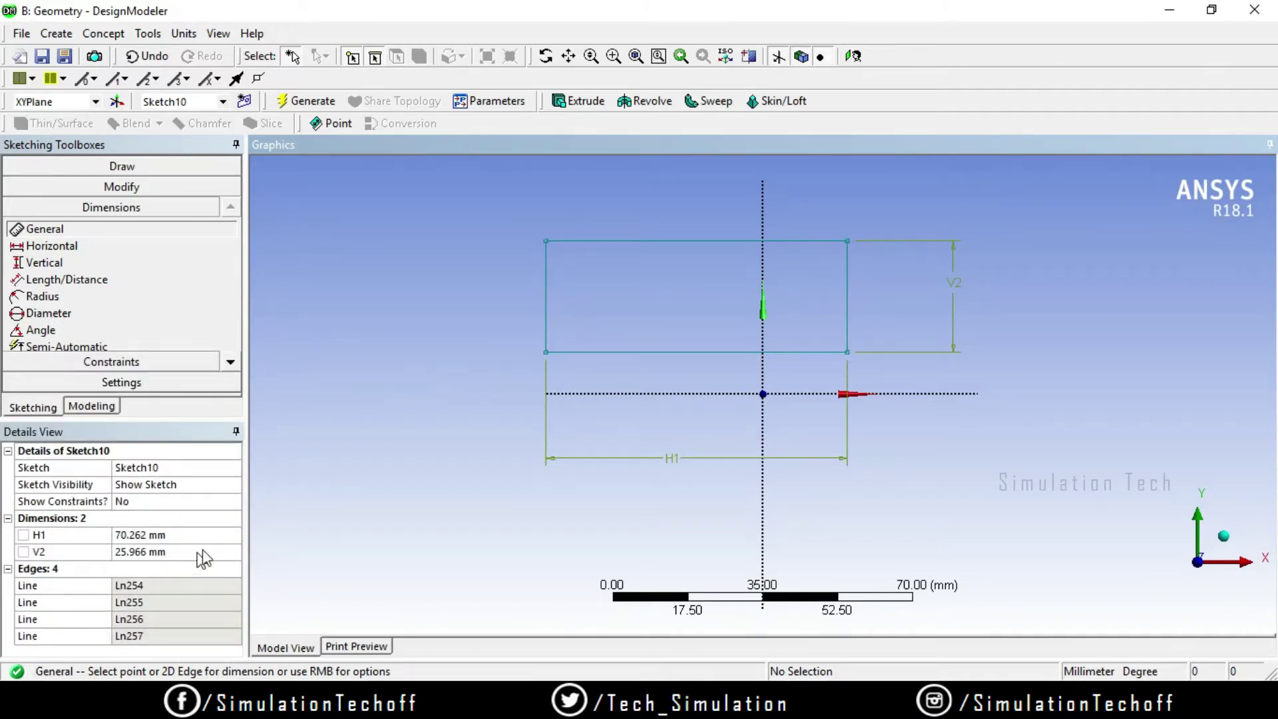
left_click(184, 535)
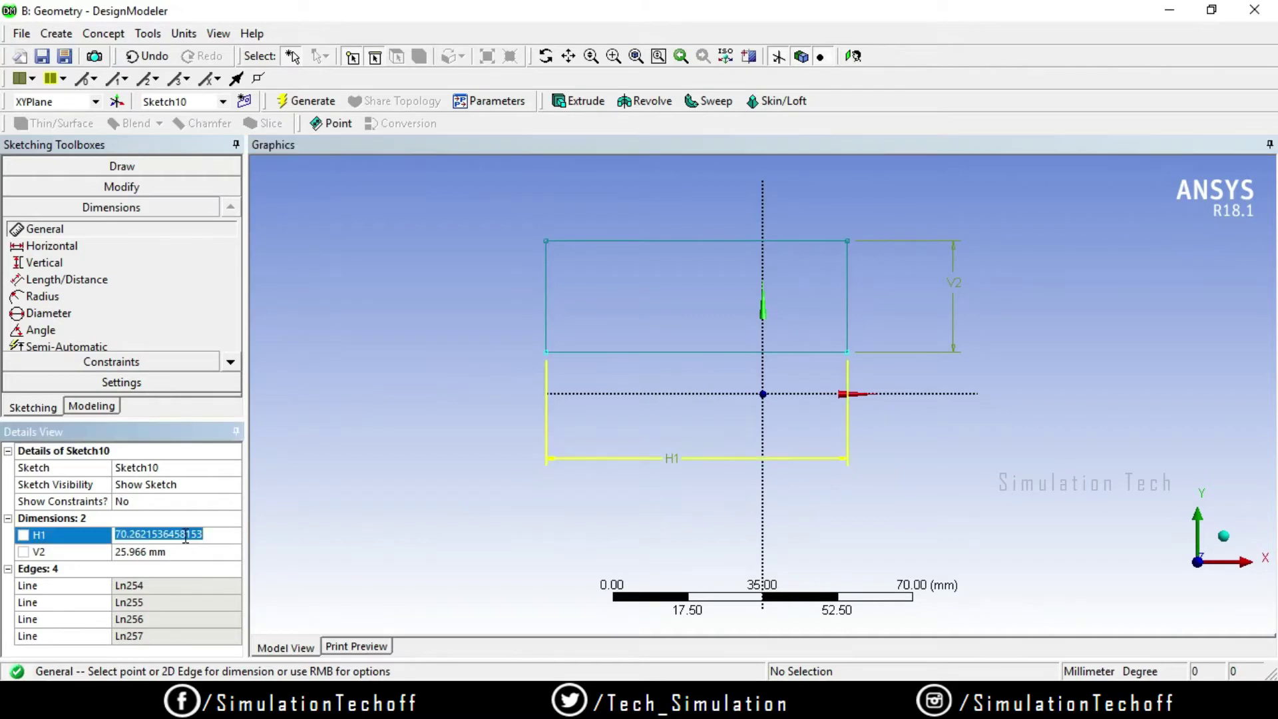
type("60")
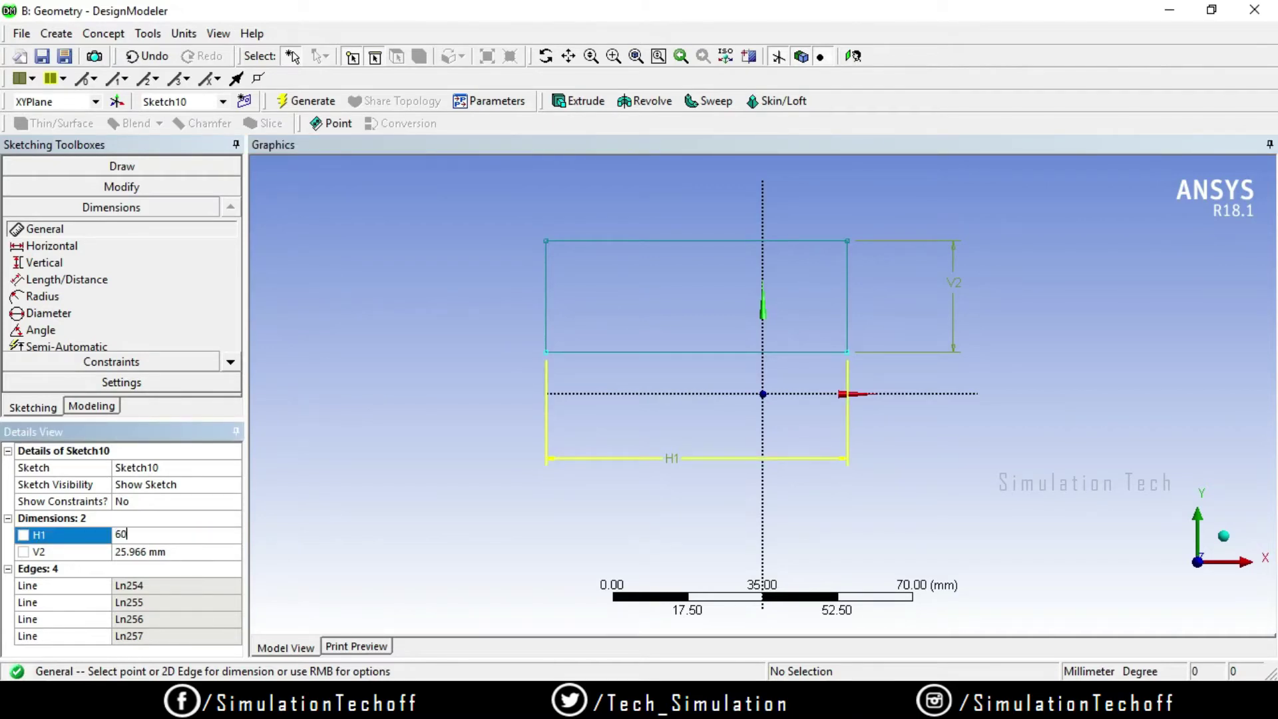
key("Return")
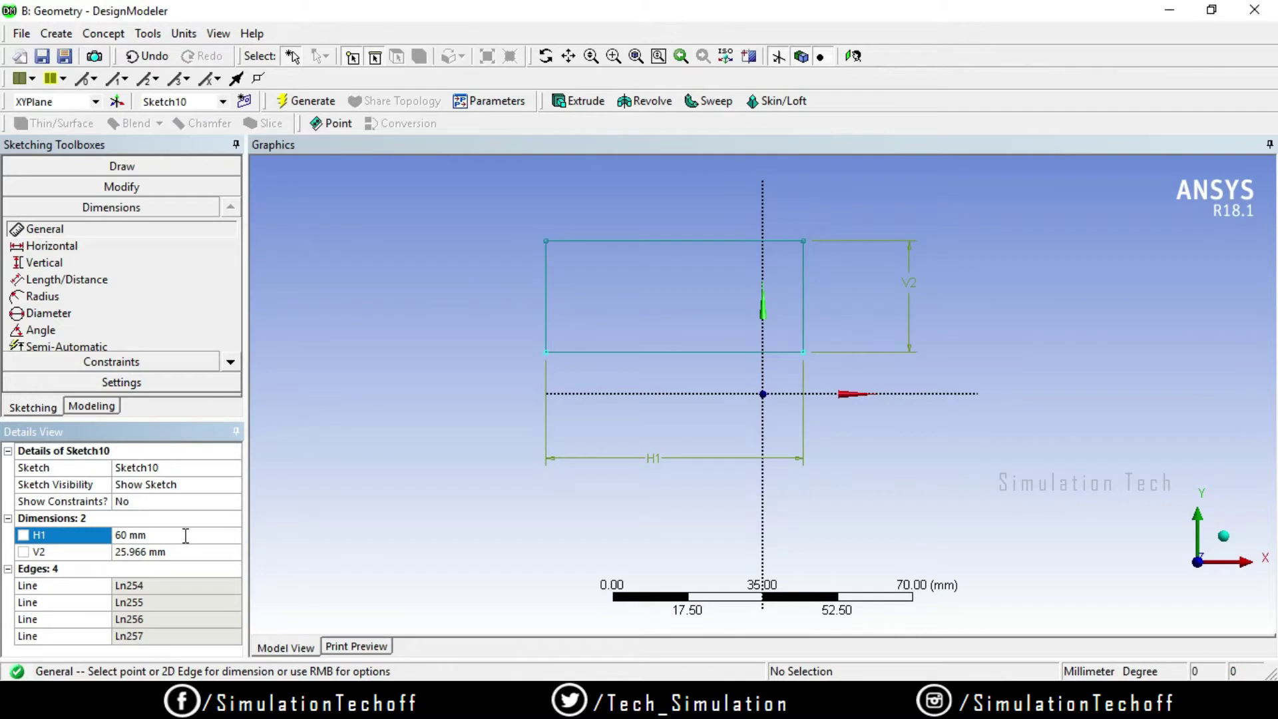
left_click(183, 552)
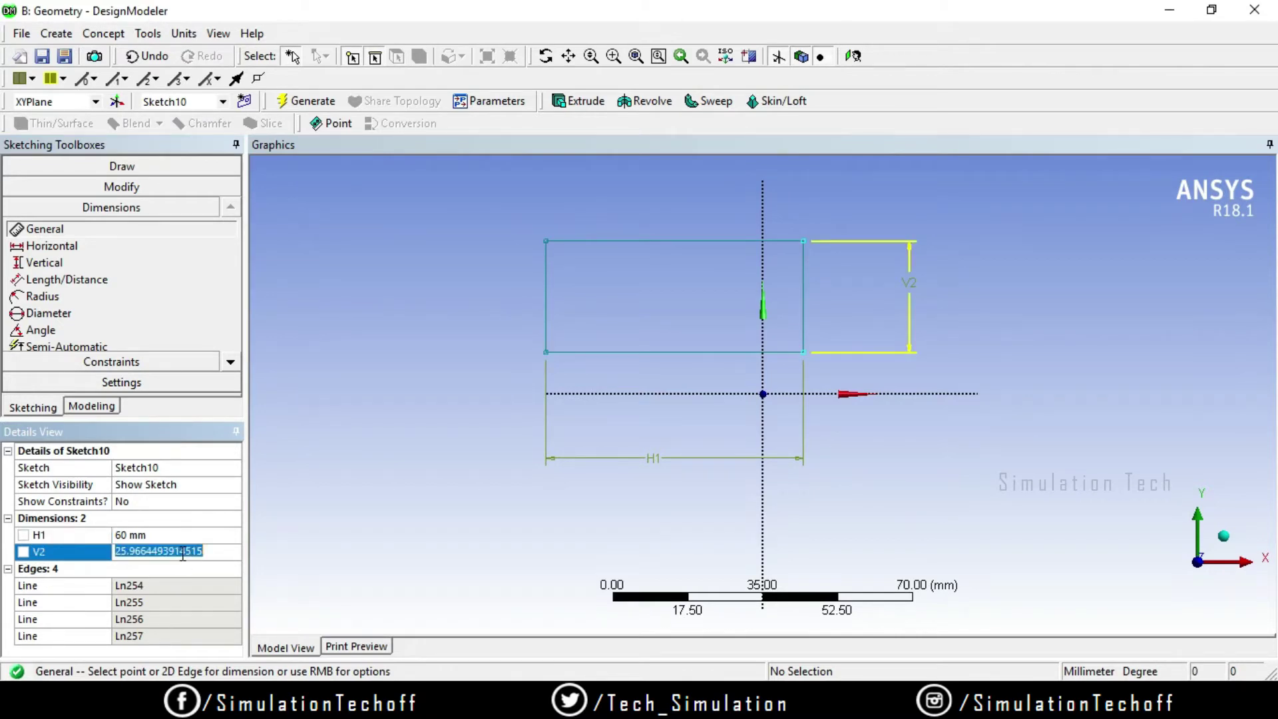
type("20")
key("Return")
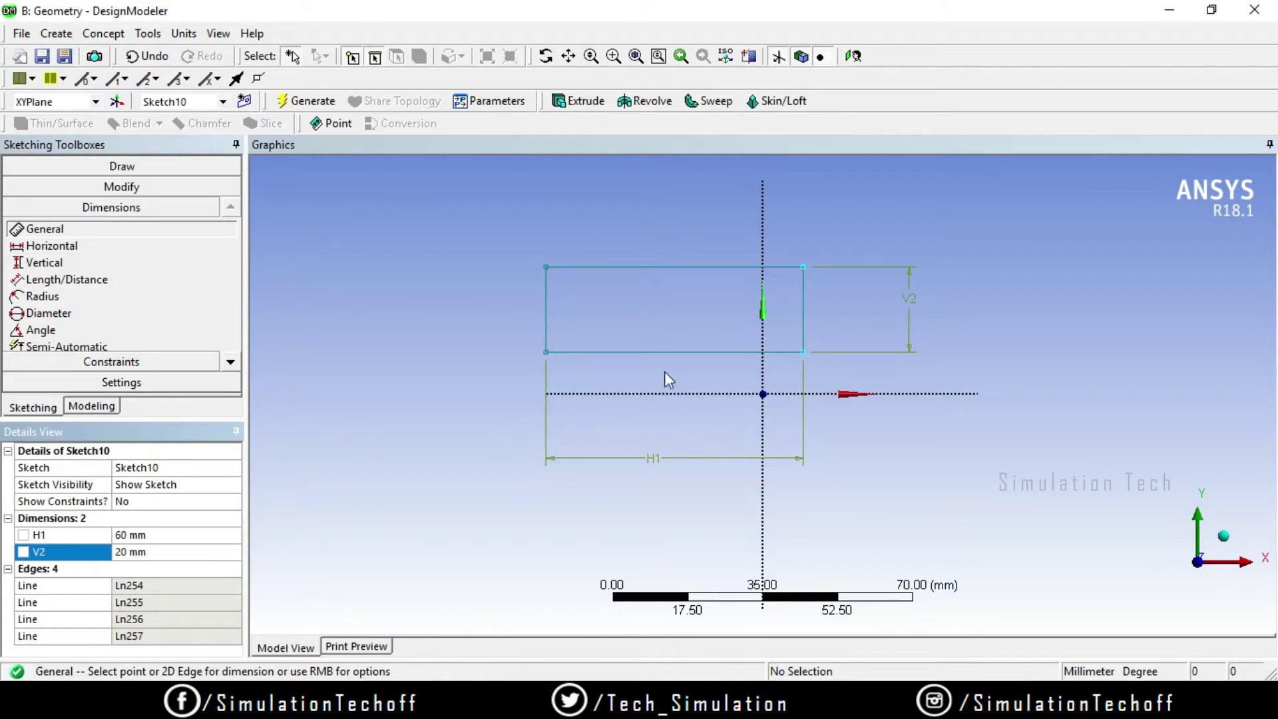
left_click(87, 251)
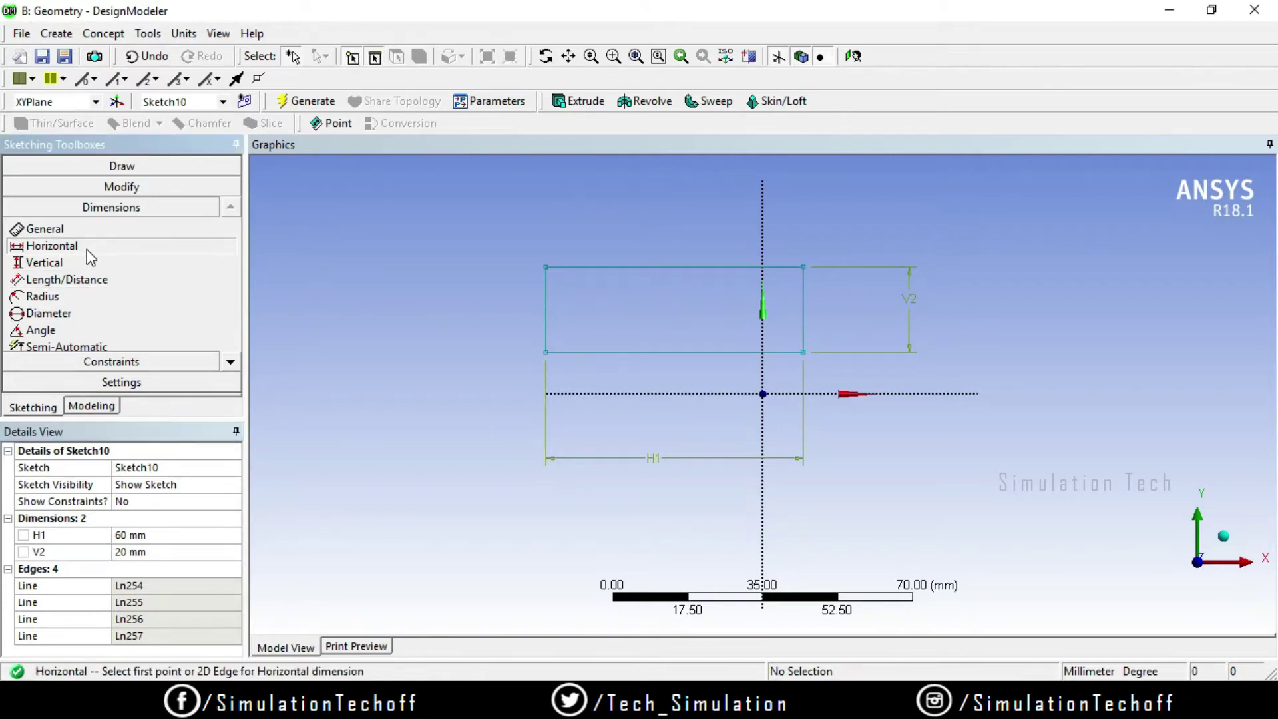
left_click(673, 268)
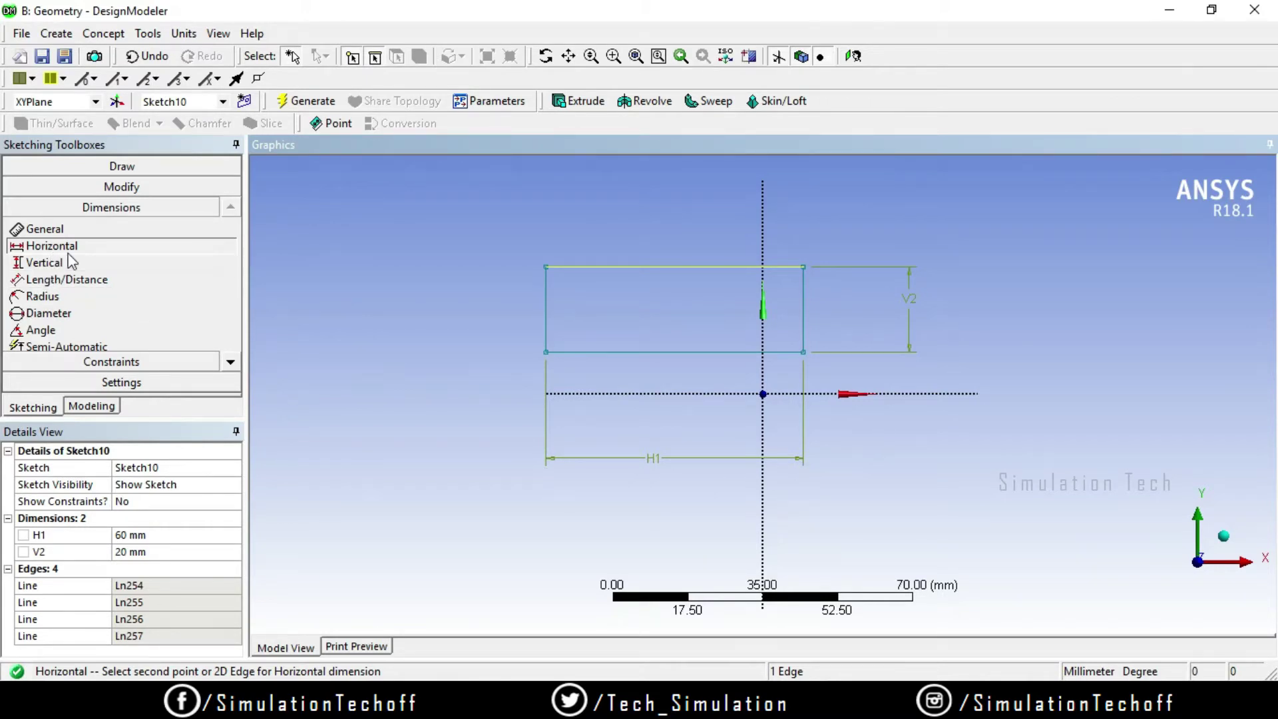
key("Escape")
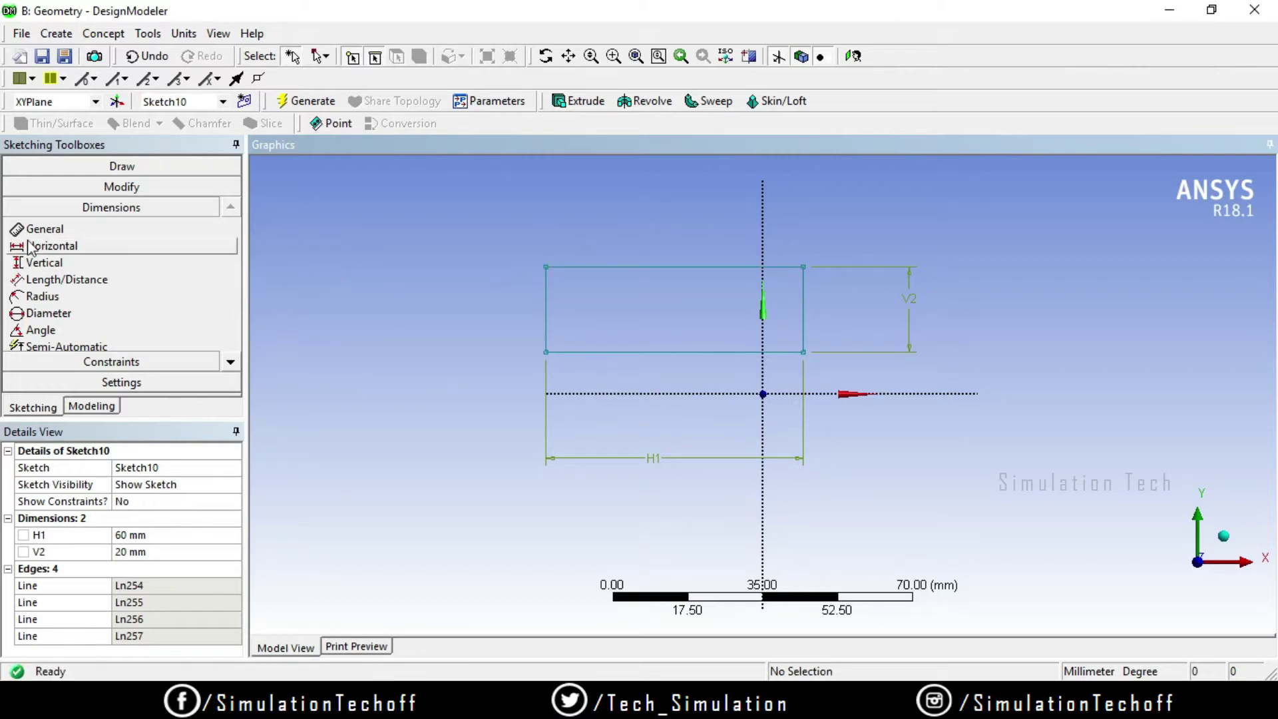
Step: Add a horizontal dimension from the rectangle's upper-left corner to the Y axis and set it to 40 mm
left_click(547, 267)
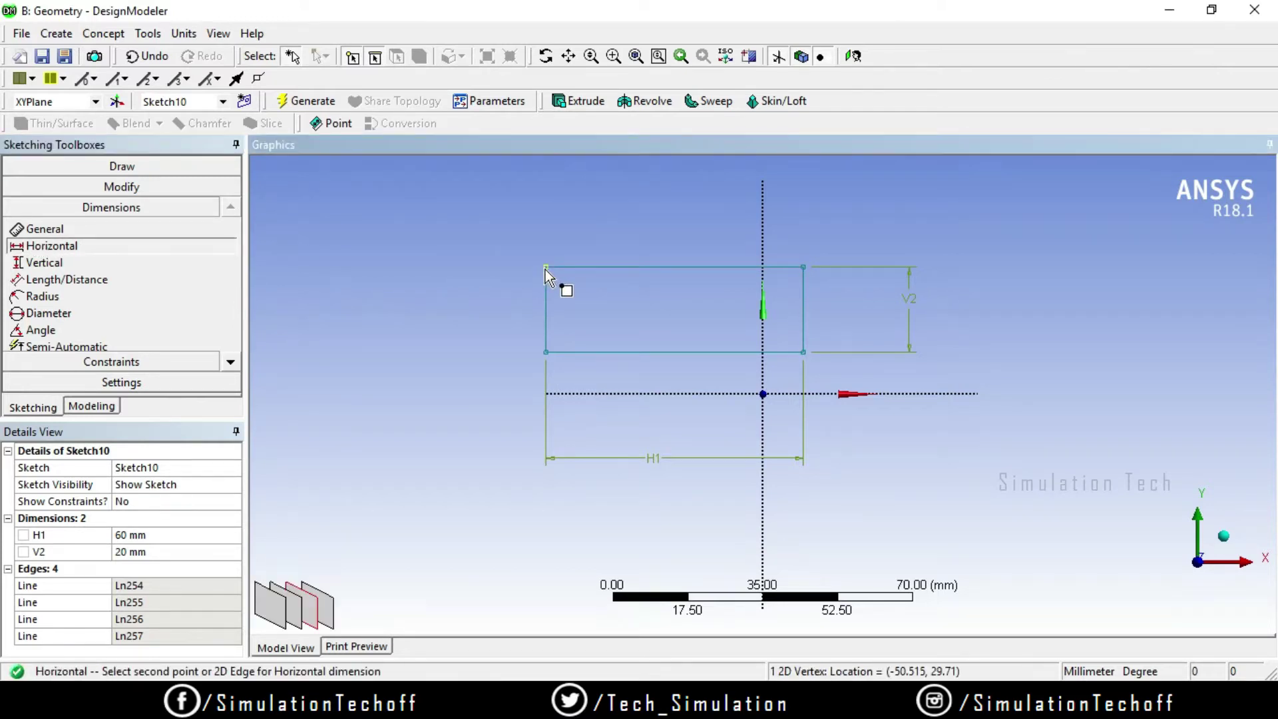
left_click(763, 223)
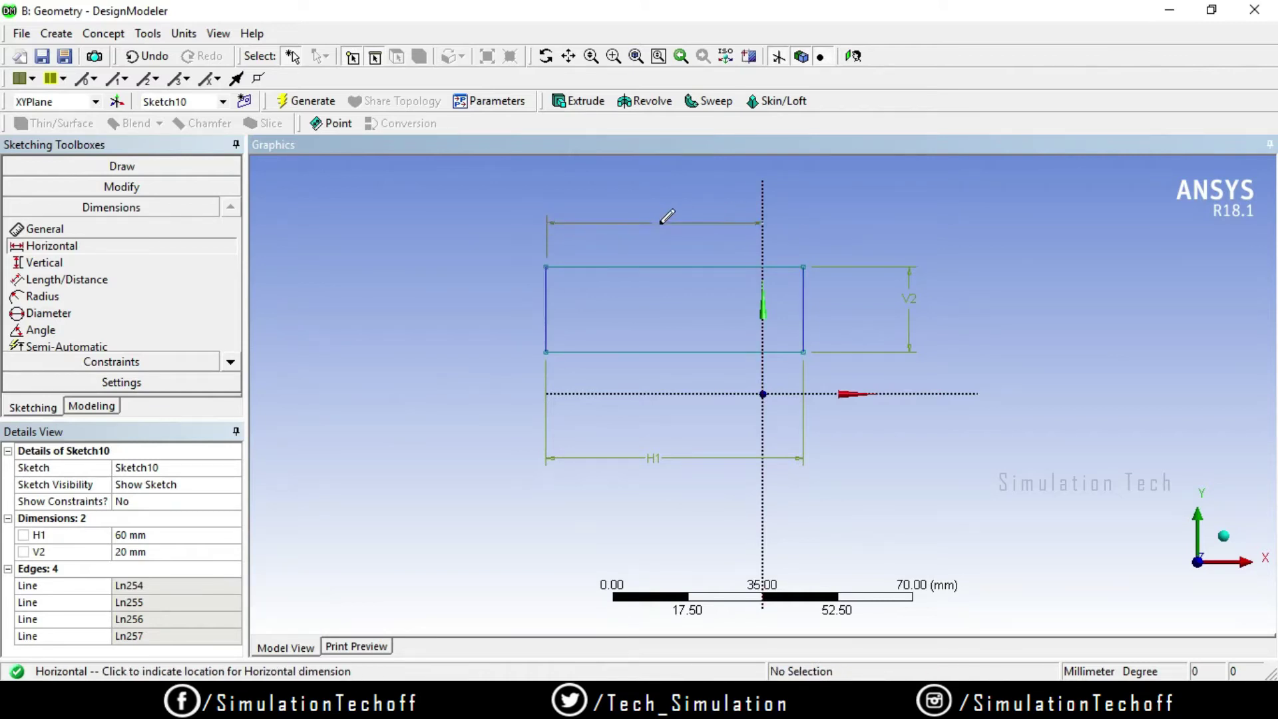
left_click(650, 227)
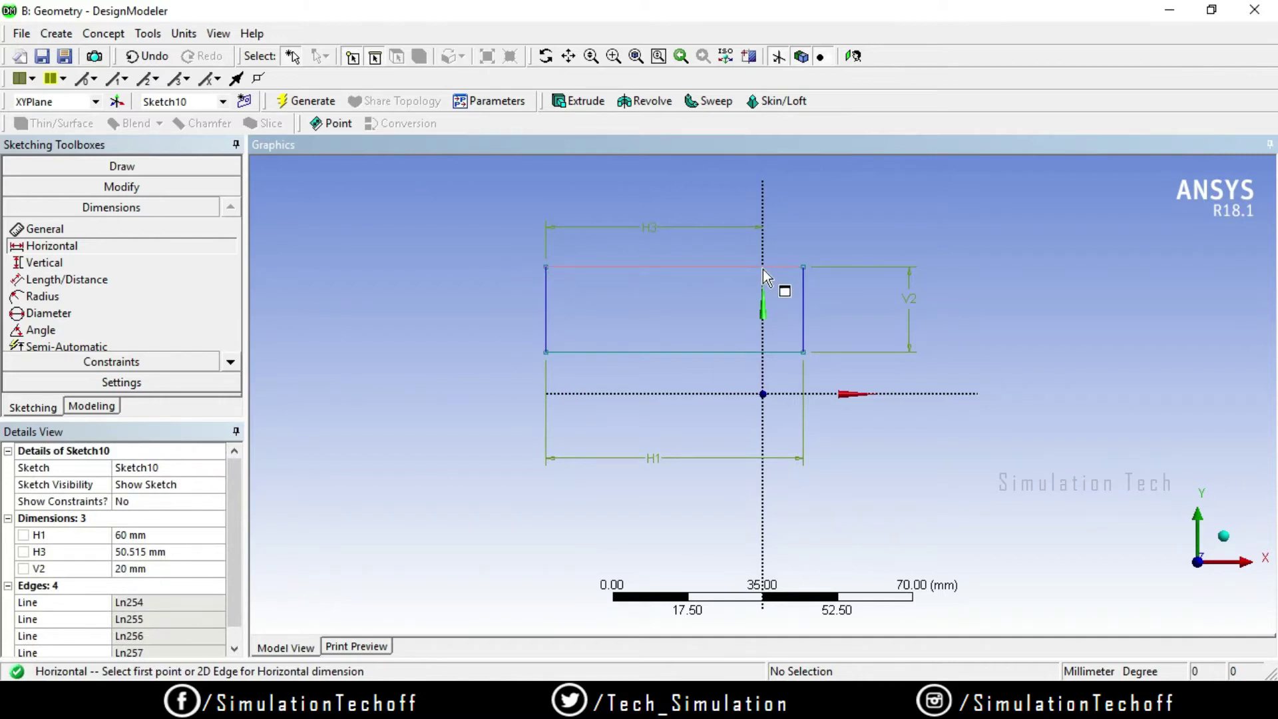
left_click(144, 553)
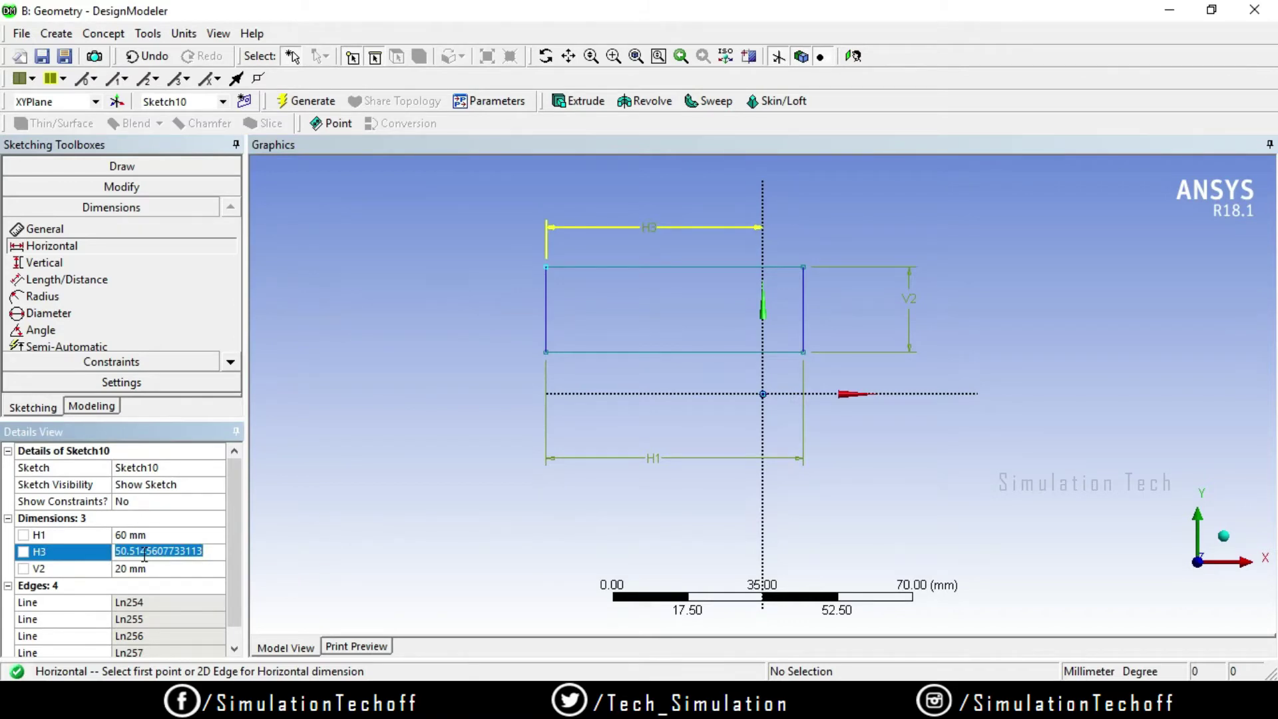
type("40")
key("Return")
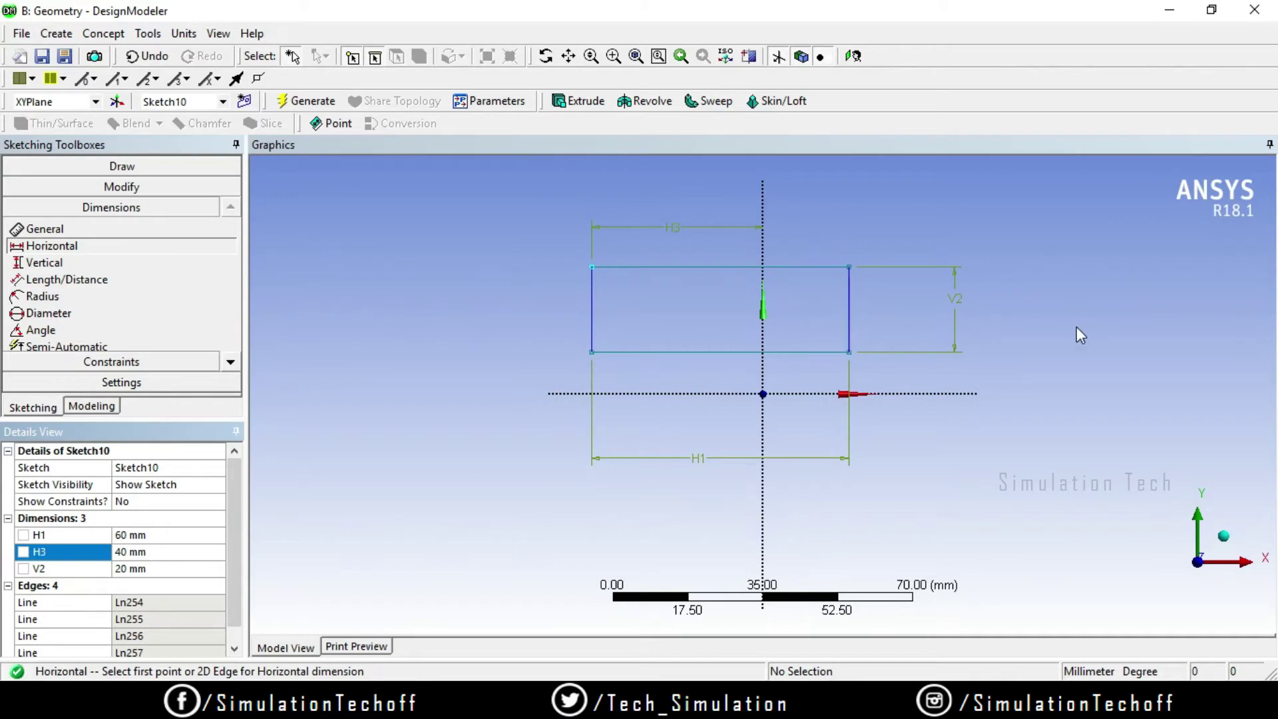
Step: Add a vertical dimension between the rectangle's bottom edge and the X axis and set it to 10 mm
scroll(721, 303, "up", 2)
scroll(721, 303, "up", 1)
mouse_move(718, 313)
middle_mouse_down("ctrl")
mouse_move(693, 433)
mouse_move(683, 397)
middle_mouse_up("ctrl")
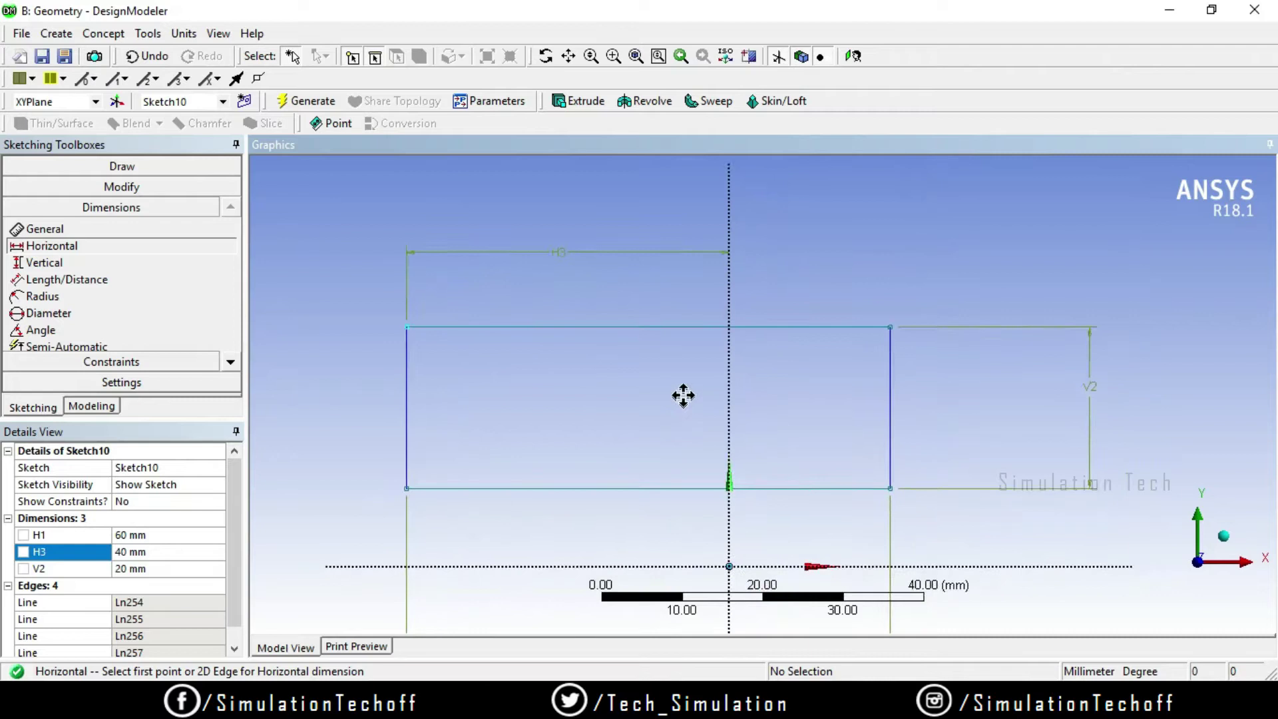
scroll(683, 397, "up", 1)
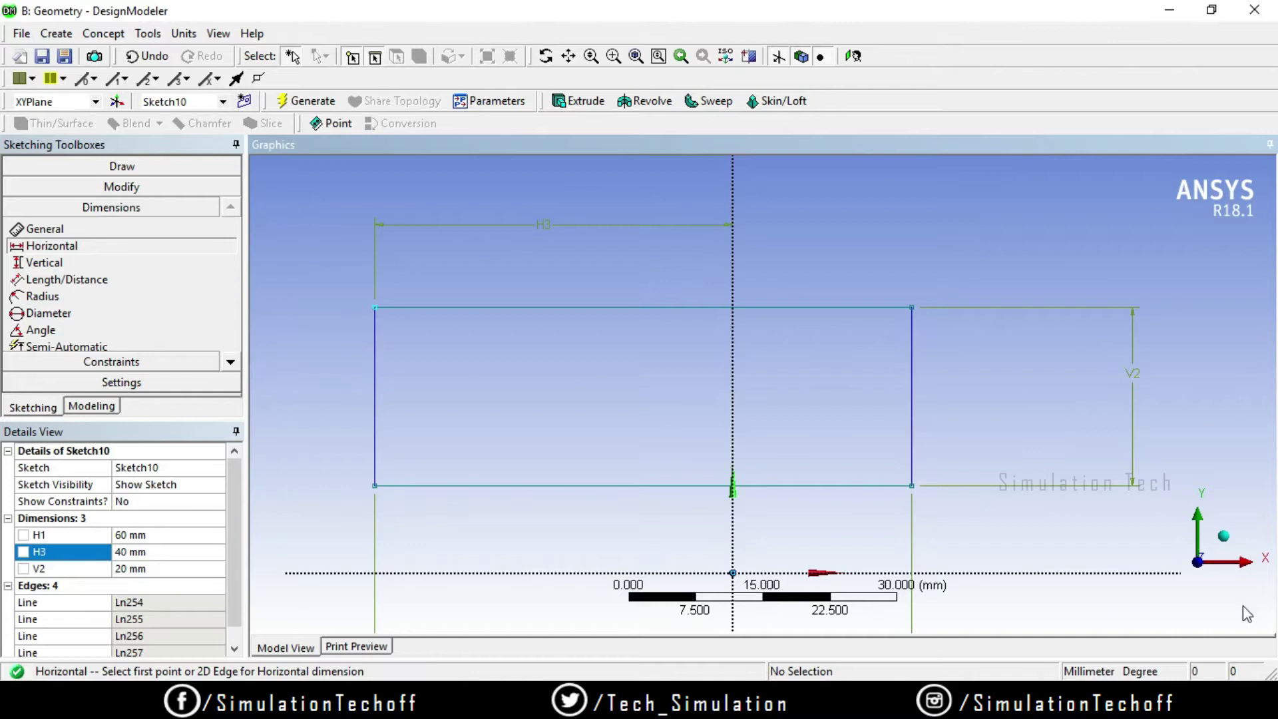
mouse_move(980, 452)
middle_mouse_down("ctrl")
mouse_move(941, 305)
mouse_move(932, 342)
middle_mouse_up("ctrl")
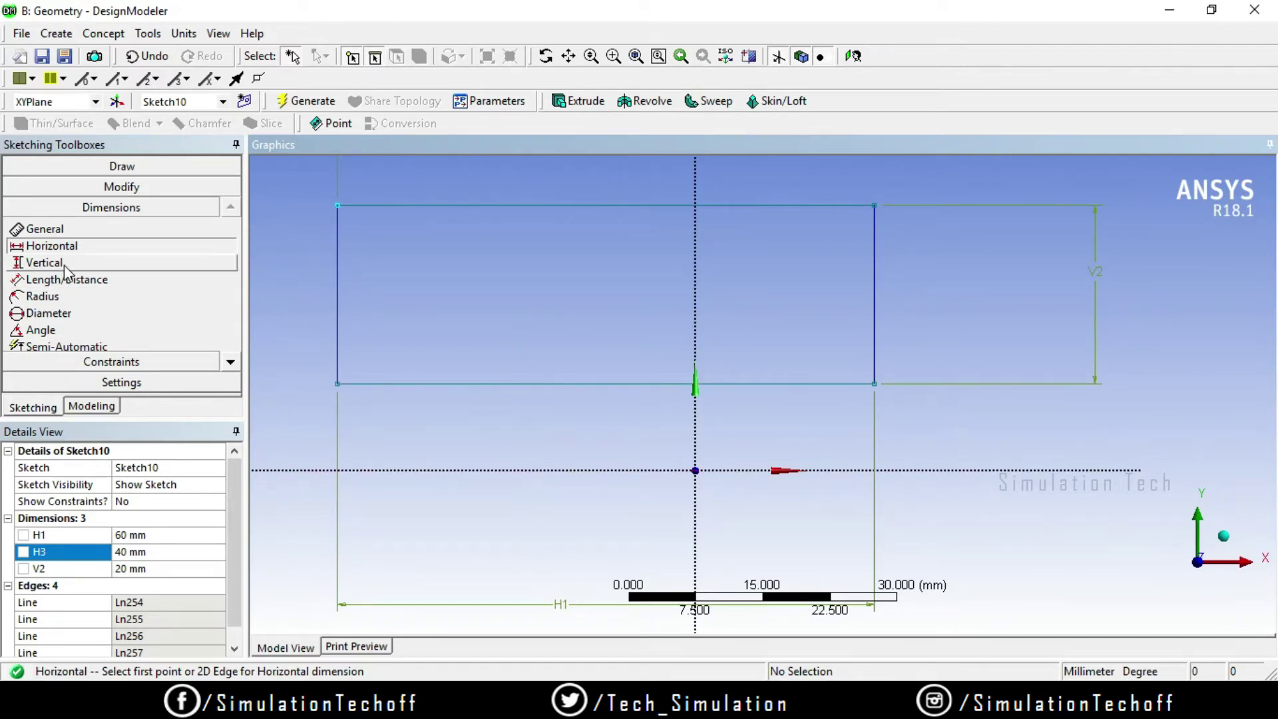
left_click(42, 263)
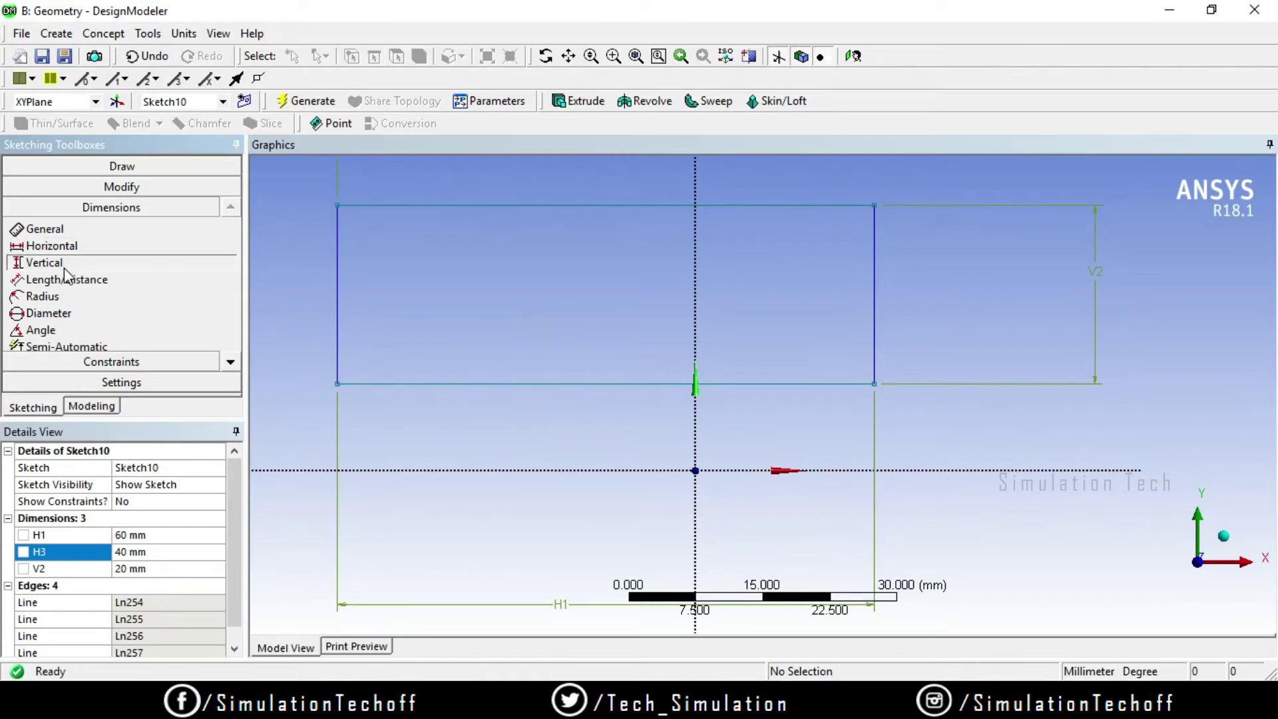
left_click(467, 383)
left_click(461, 470)
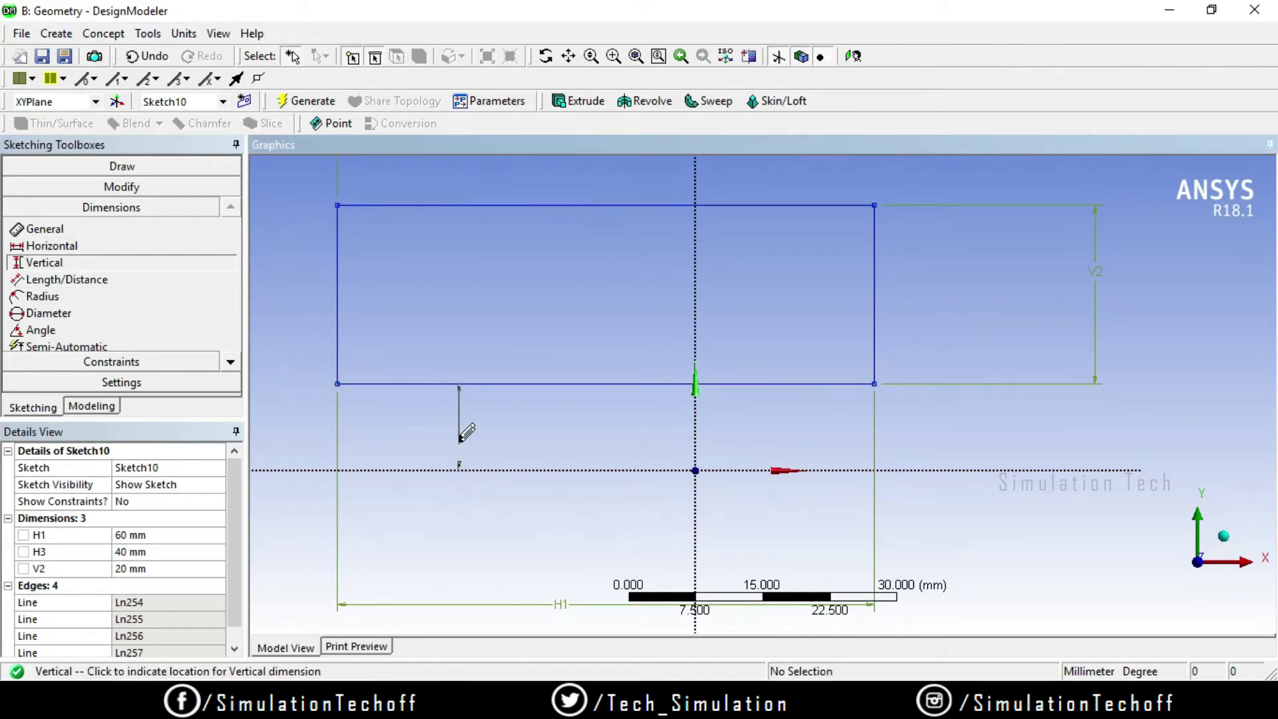
left_click(503, 424)
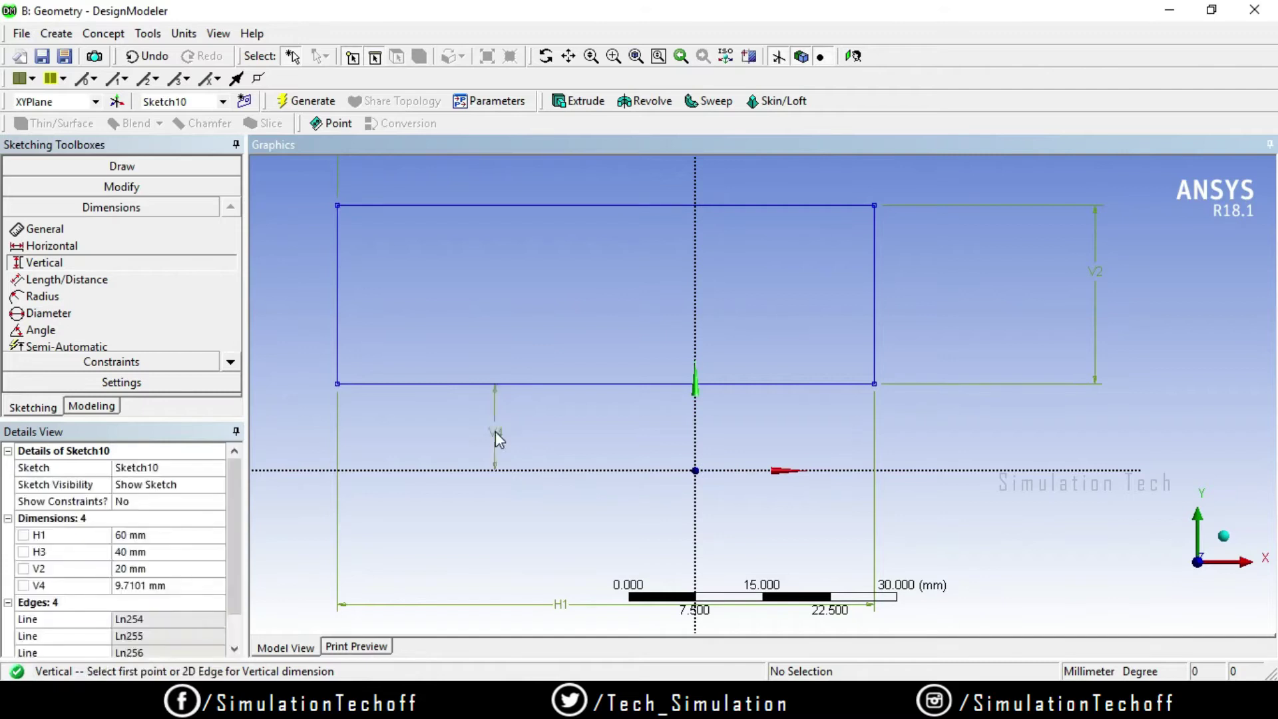
left_click(138, 585)
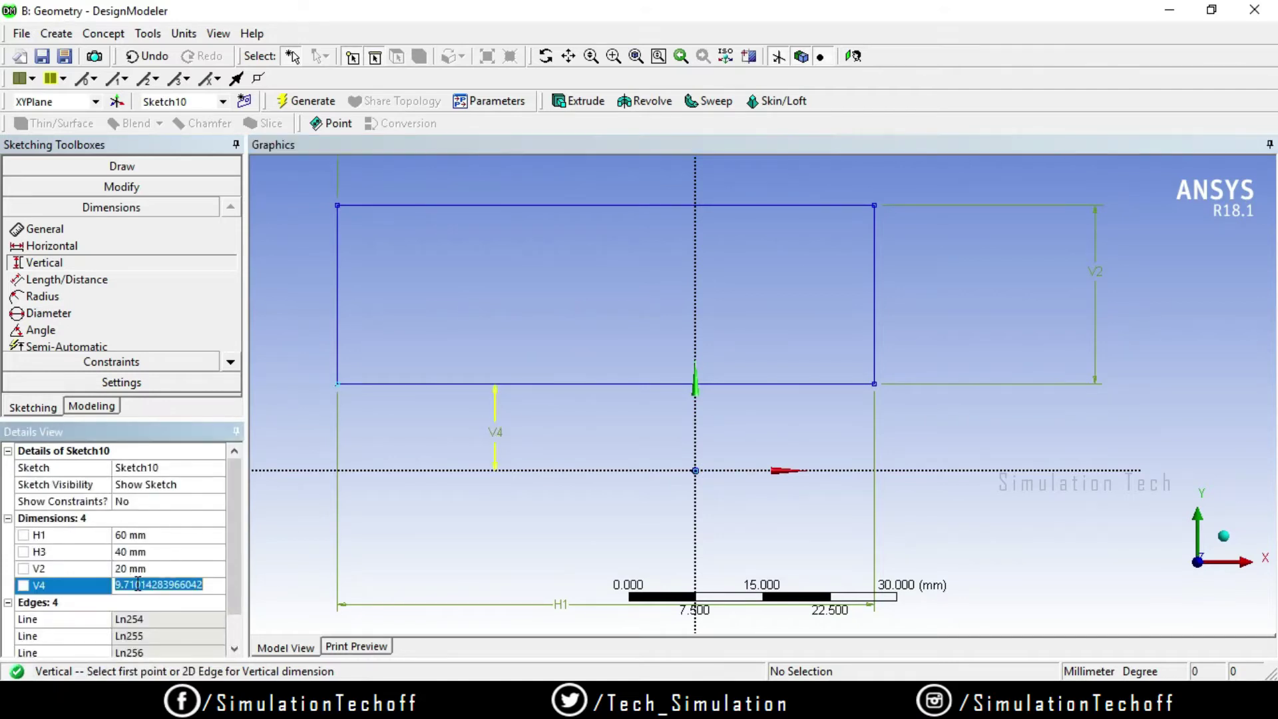
type("10")
key("Return")
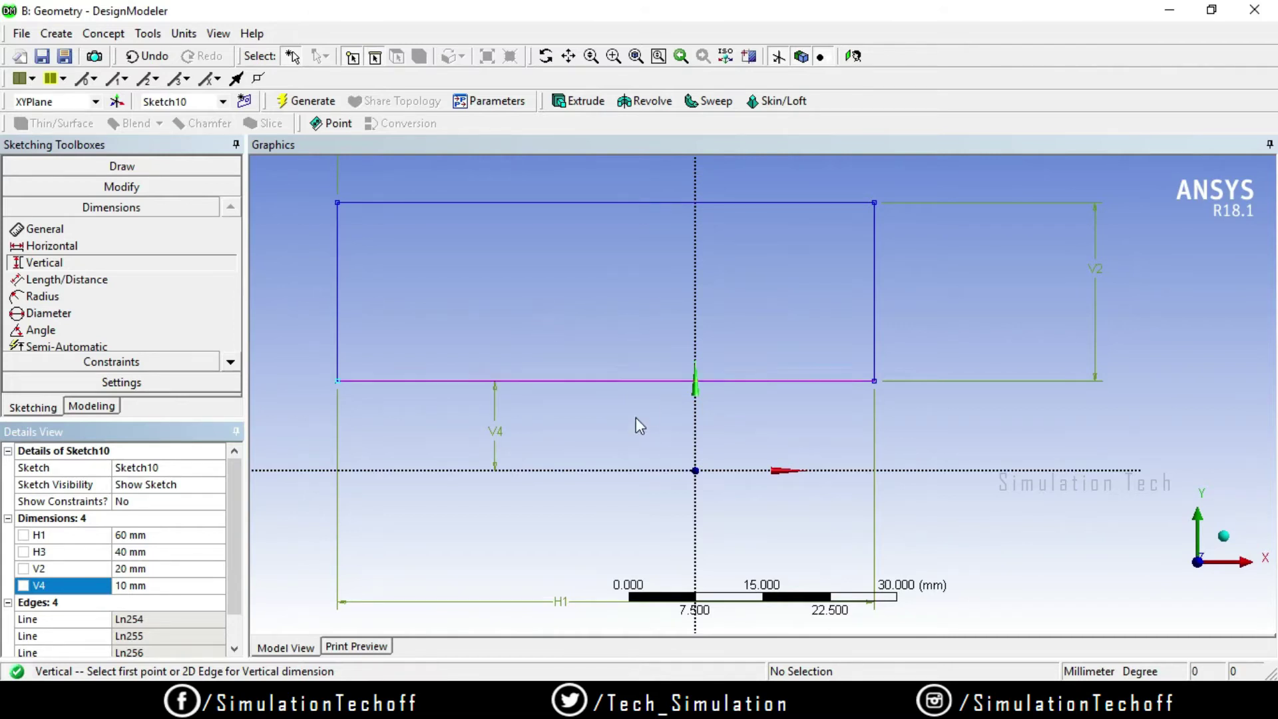
key("F7")
scroll(654, 445, "down", 2)
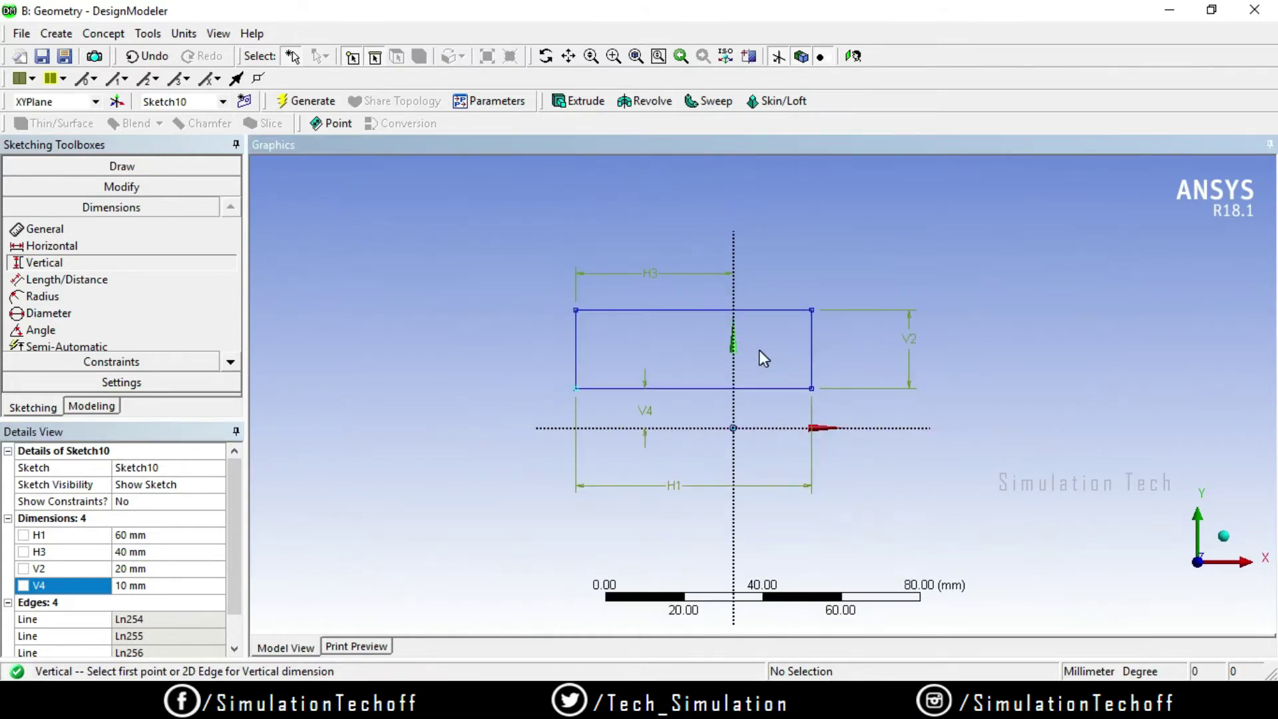
middle_click_drag(758, 349, 747, 382, "ctrl")
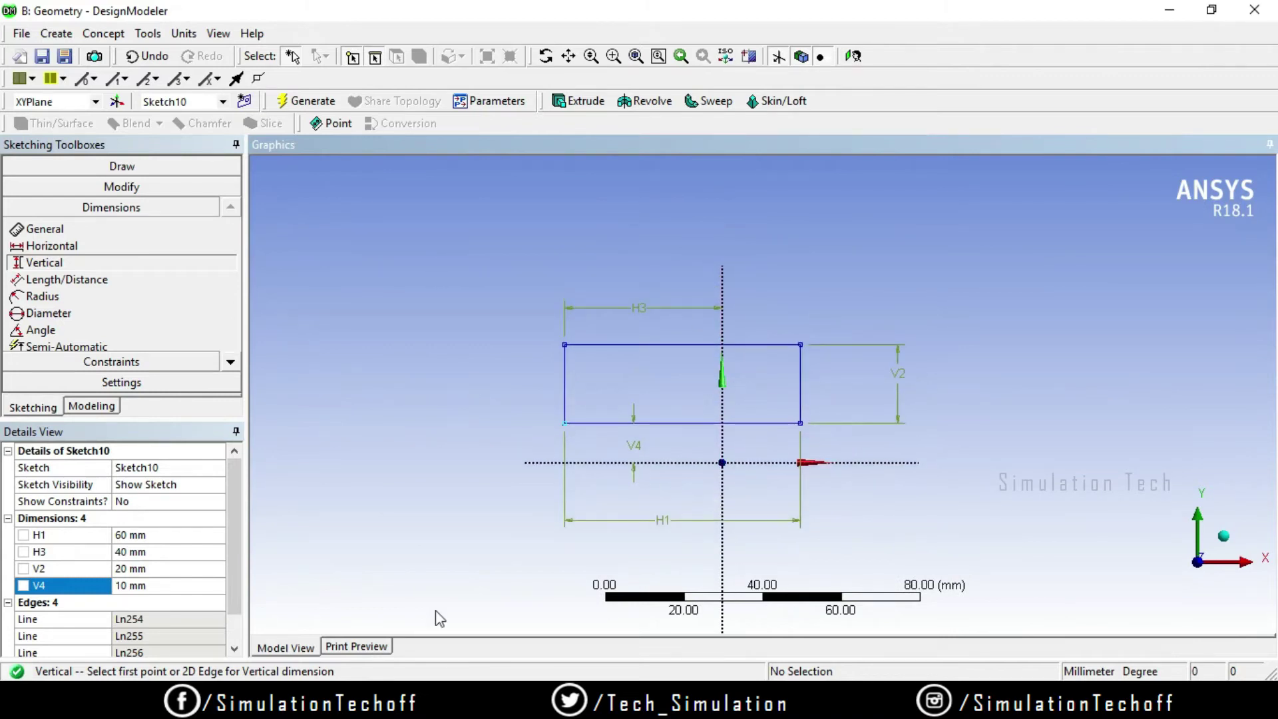
mouse_move(949, 447)
middle_mouse_down("ctrl")
mouse_move(804, 368)
mouse_move(679, 393)
mouse_move(787, 427)
middle_mouse_up("ctrl")
left_click(158, 167)
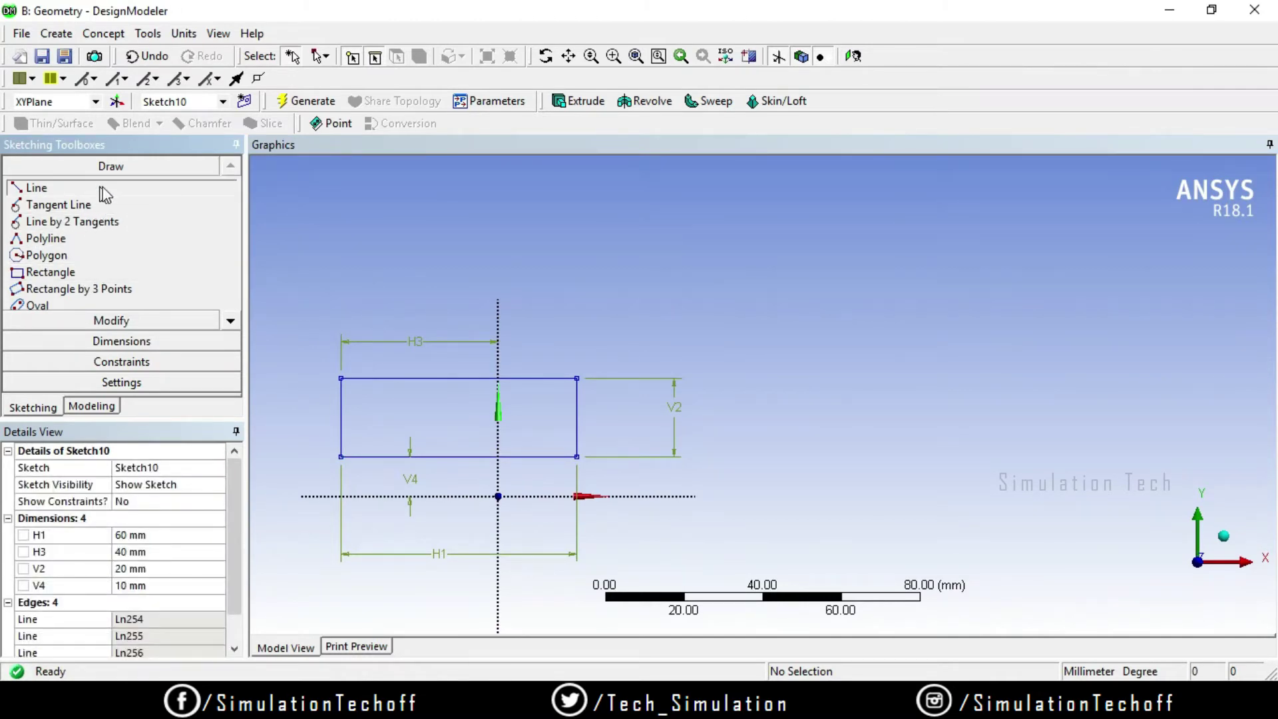
left_click(37, 188)
left_click_drag(776, 365, 770, 378)
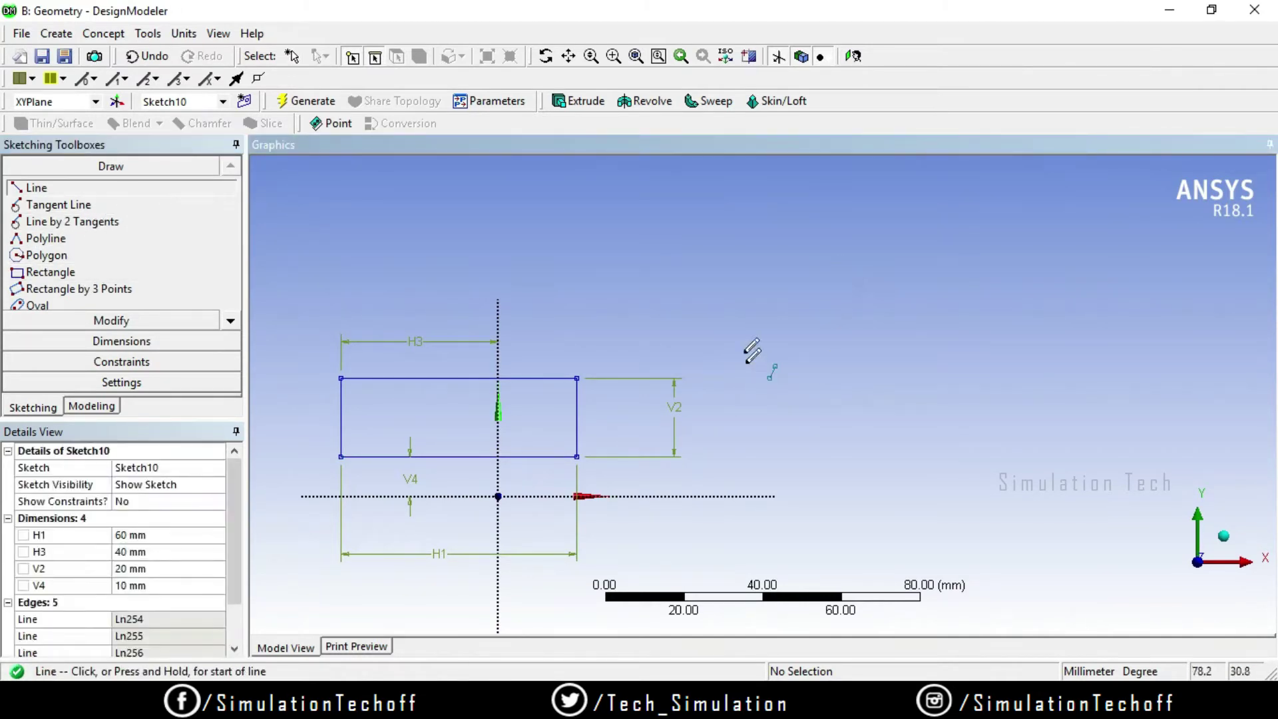
key("Escape")
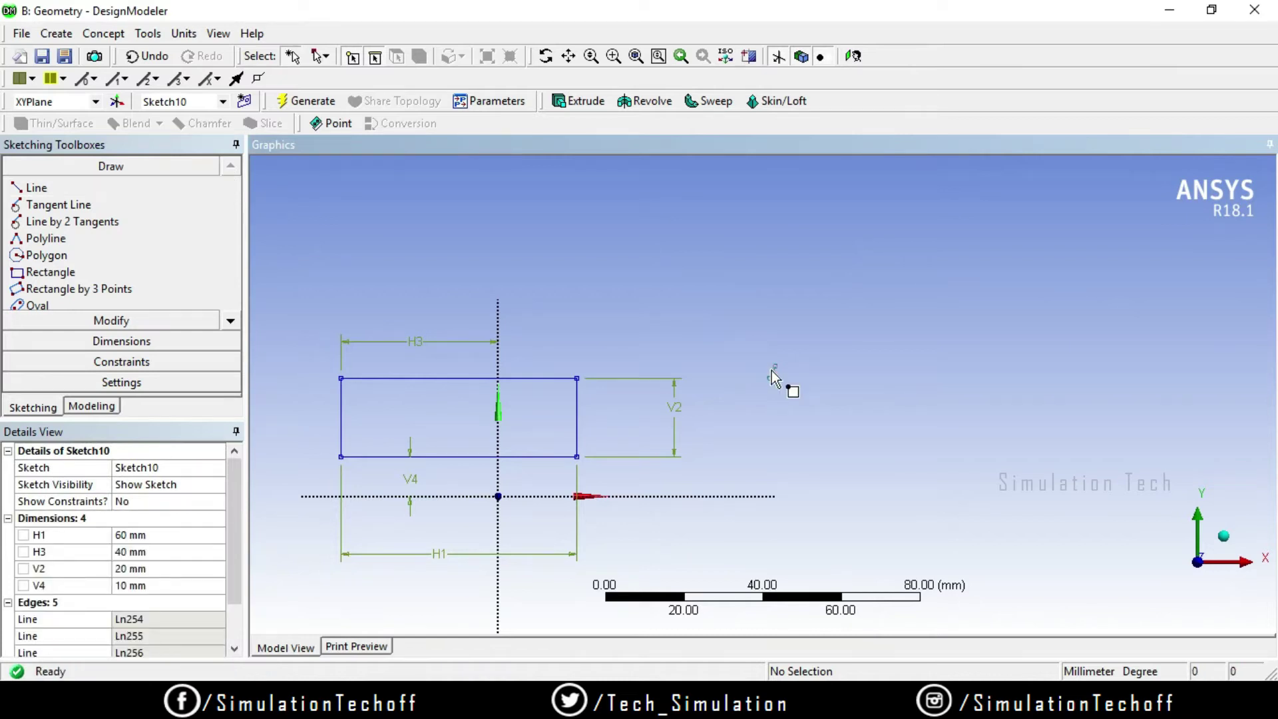
left_click(772, 370)
key("Delete")
left_click(790, 421)
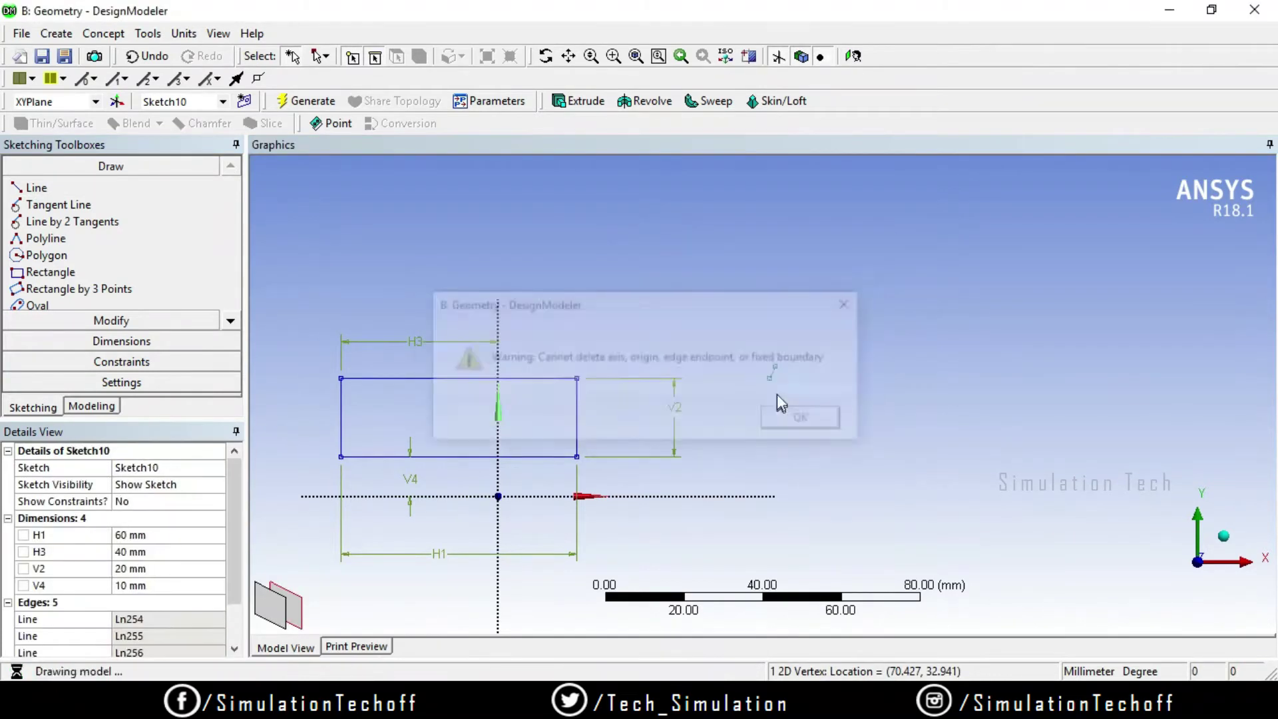
left_click(773, 374)
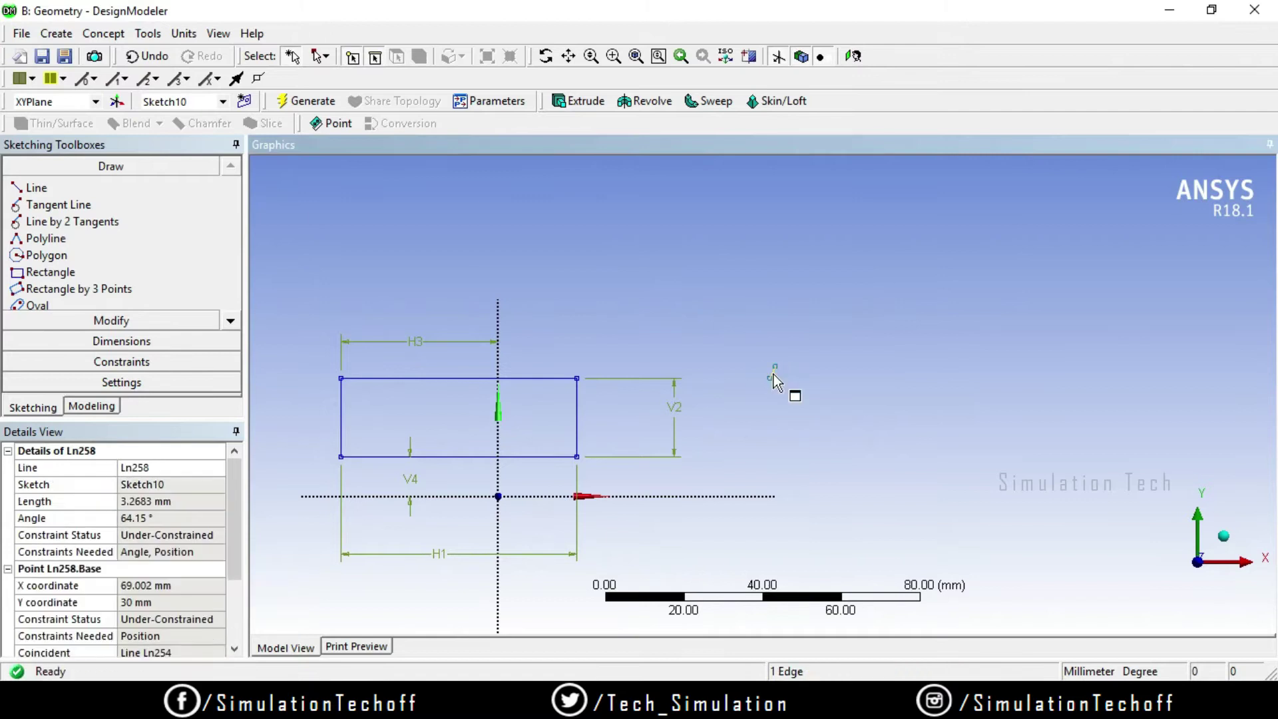
key("Delete")
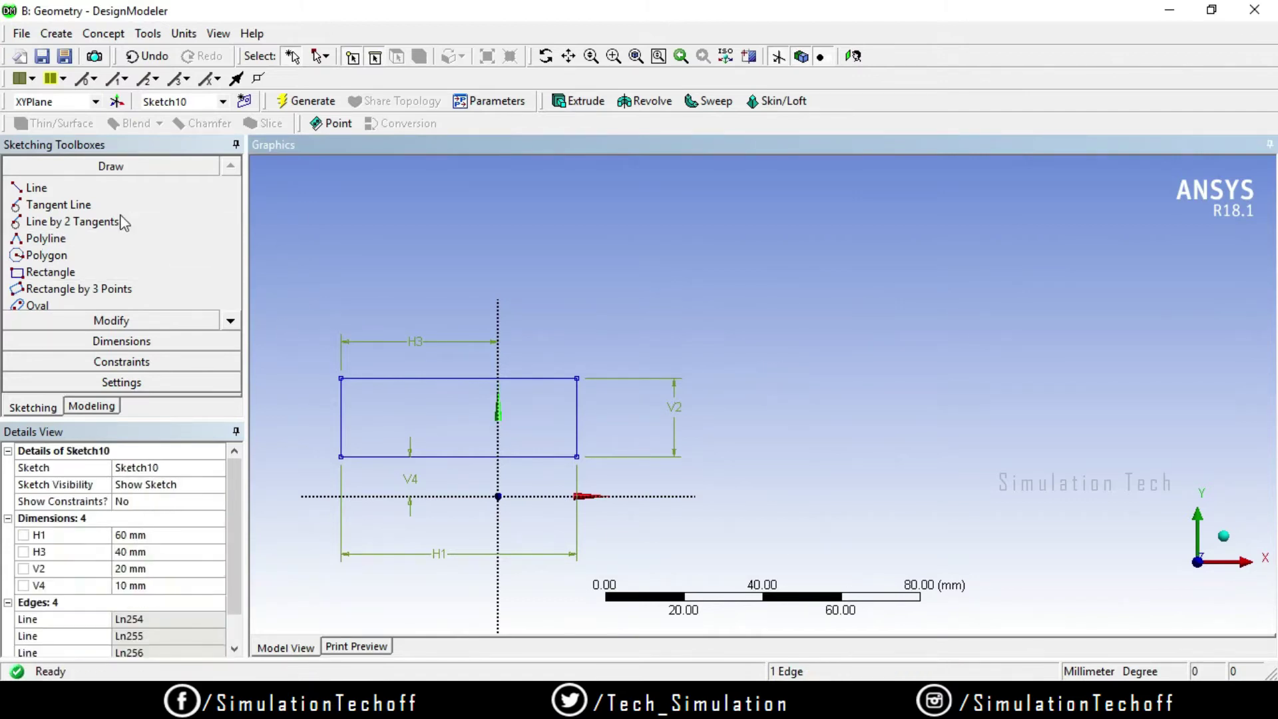
Step: Draw a closed four-sided polyline with slanted edges in the empty area beyond the rectangle's right edge
left_click(108, 236)
left_click(796, 346)
left_click(948, 255)
left_click(1113, 358)
left_click(1007, 415)
left_click(885, 425)
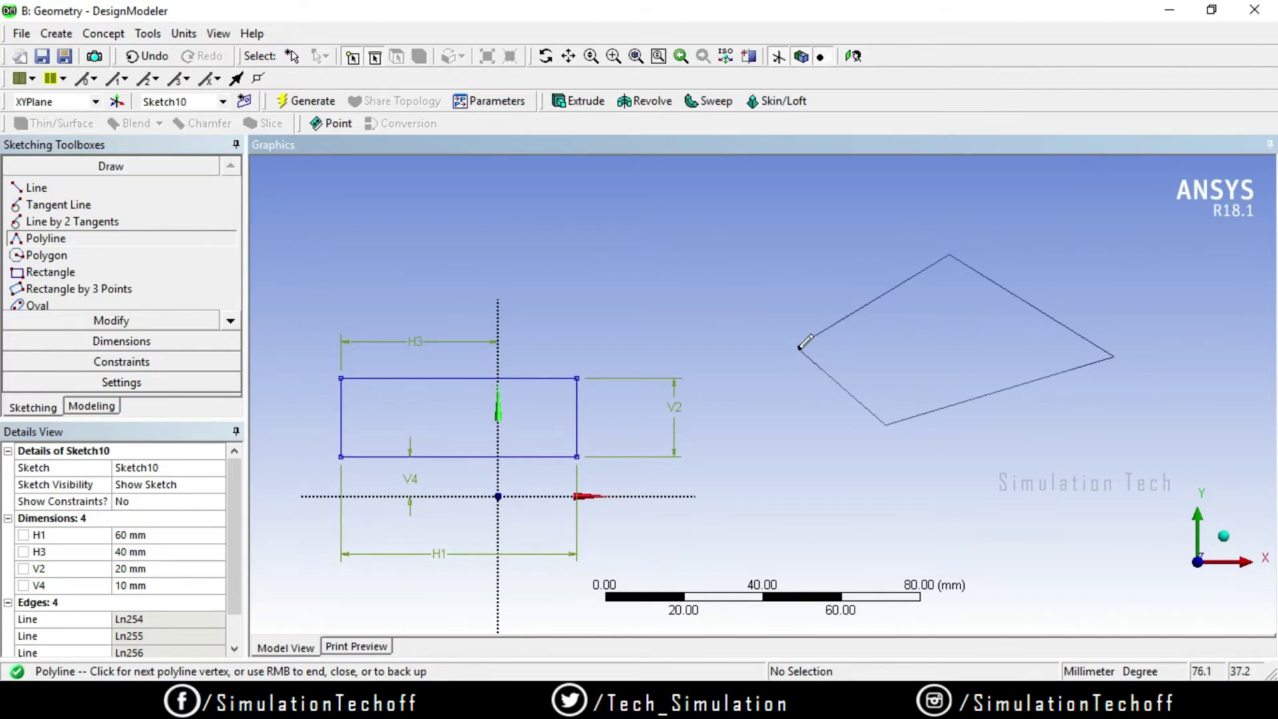
right_click(796, 382)
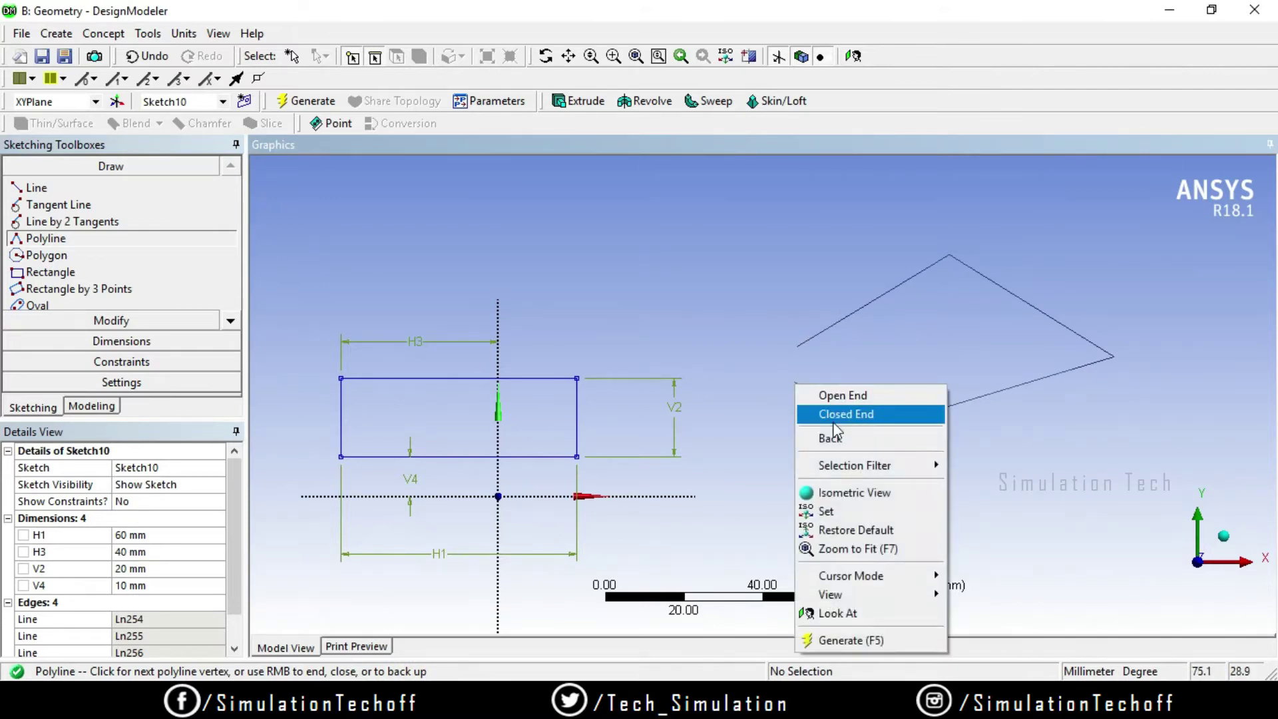
left_click(832, 414)
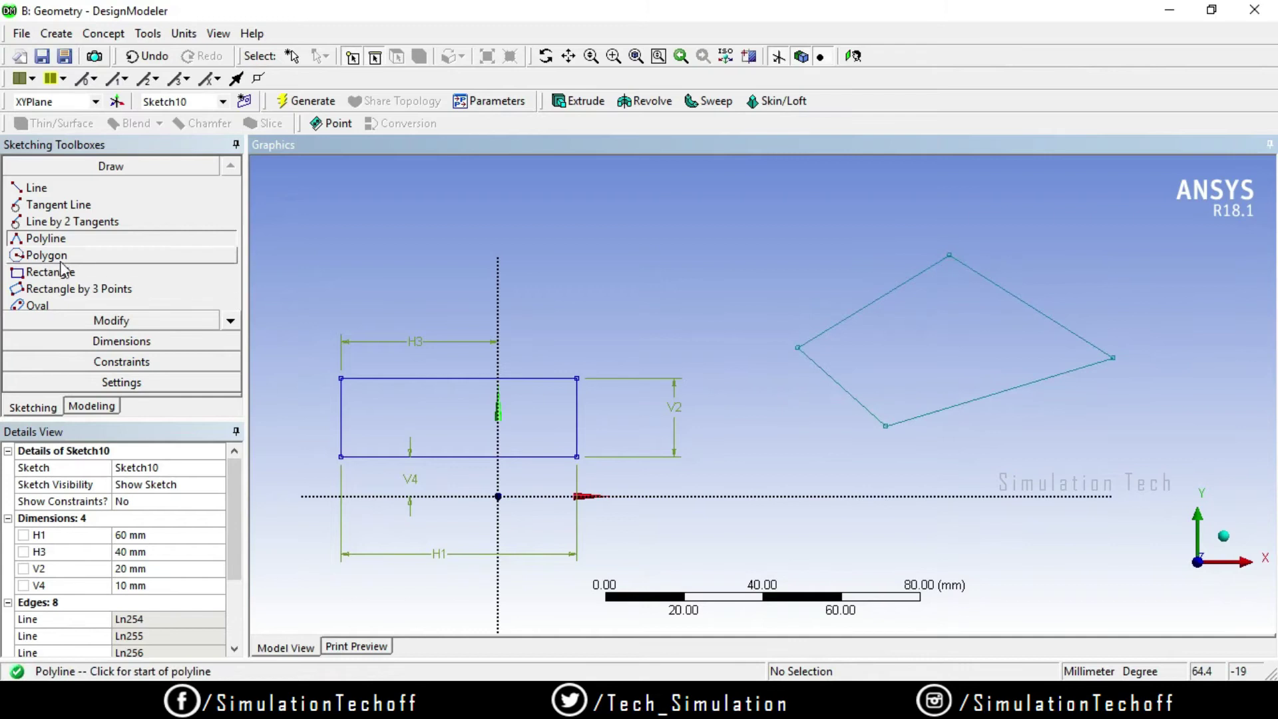
Step: Add a horizontal dimension between the quadrilateral's leftmost and rightmost corners, placed above the shape
left_click(86, 338)
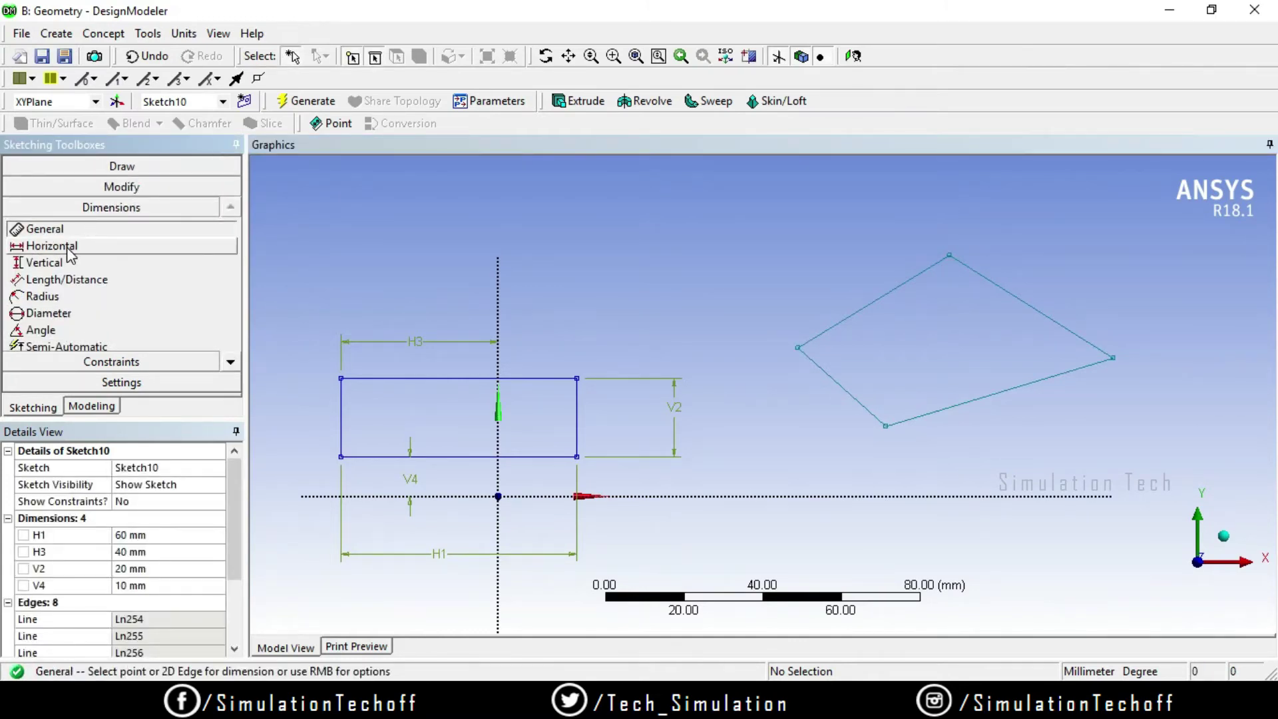
left_click(72, 246)
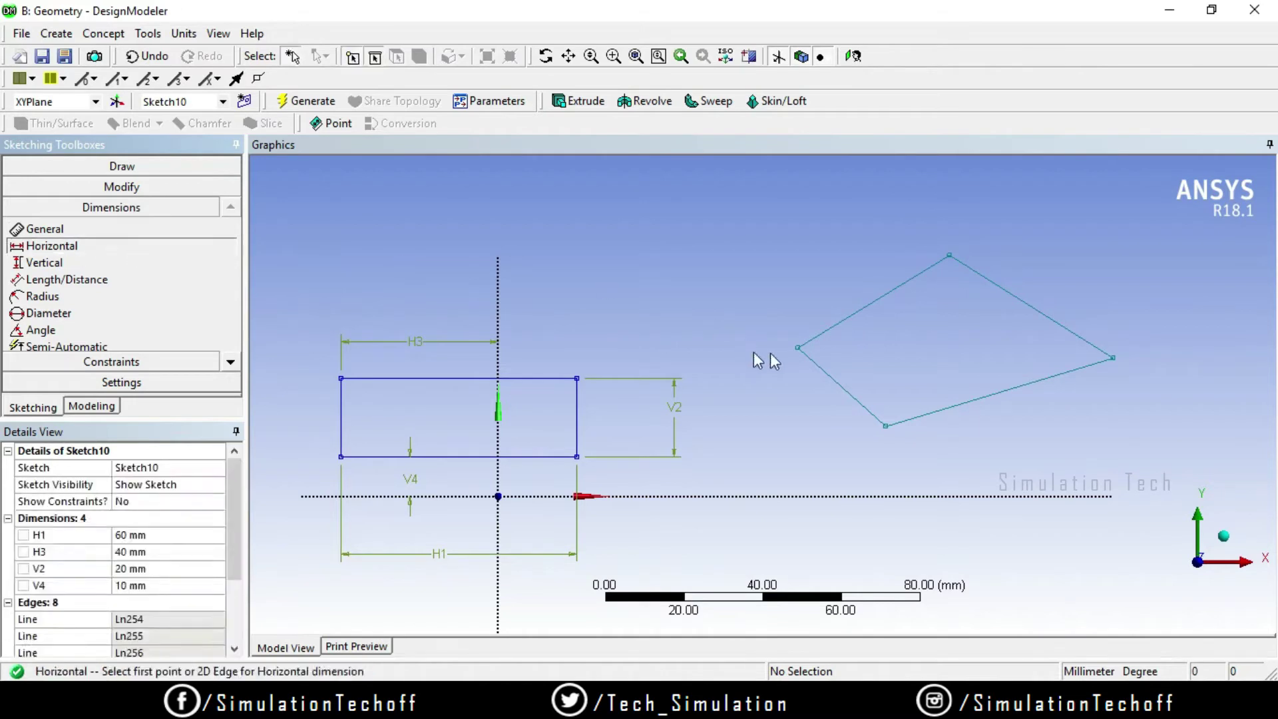
left_click(799, 350)
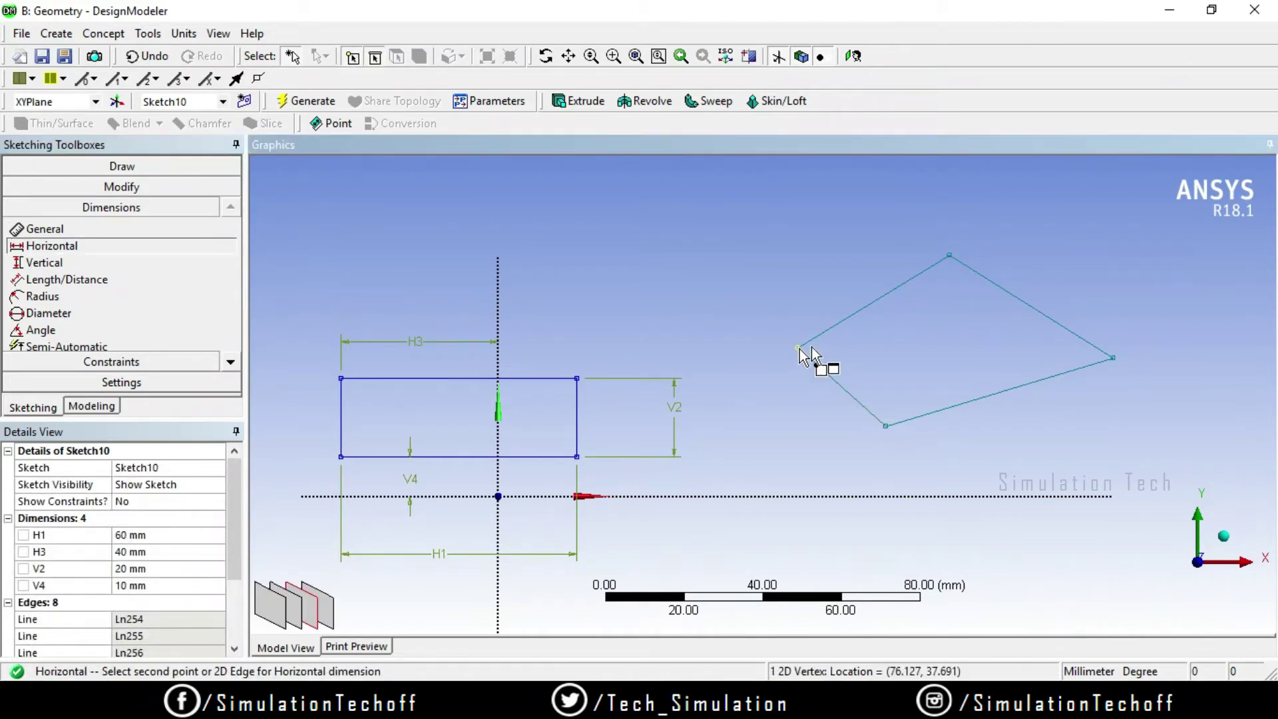
left_click(1112, 360)
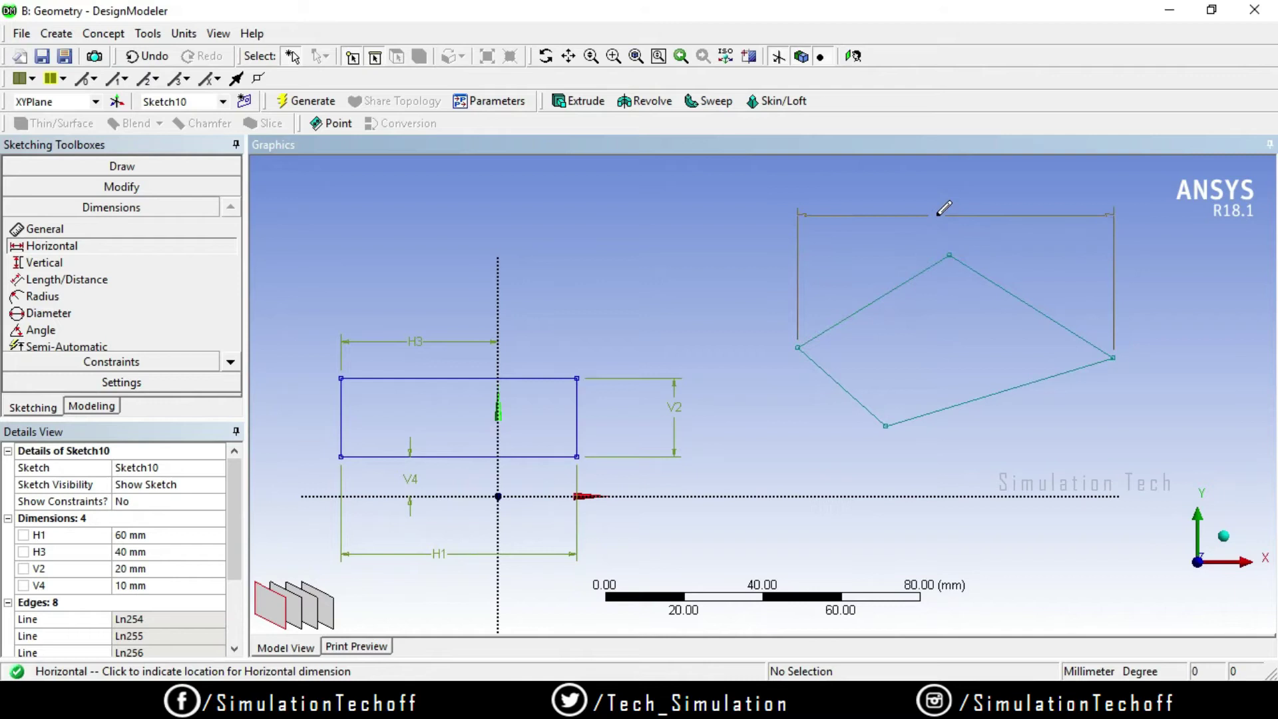
left_click(938, 215)
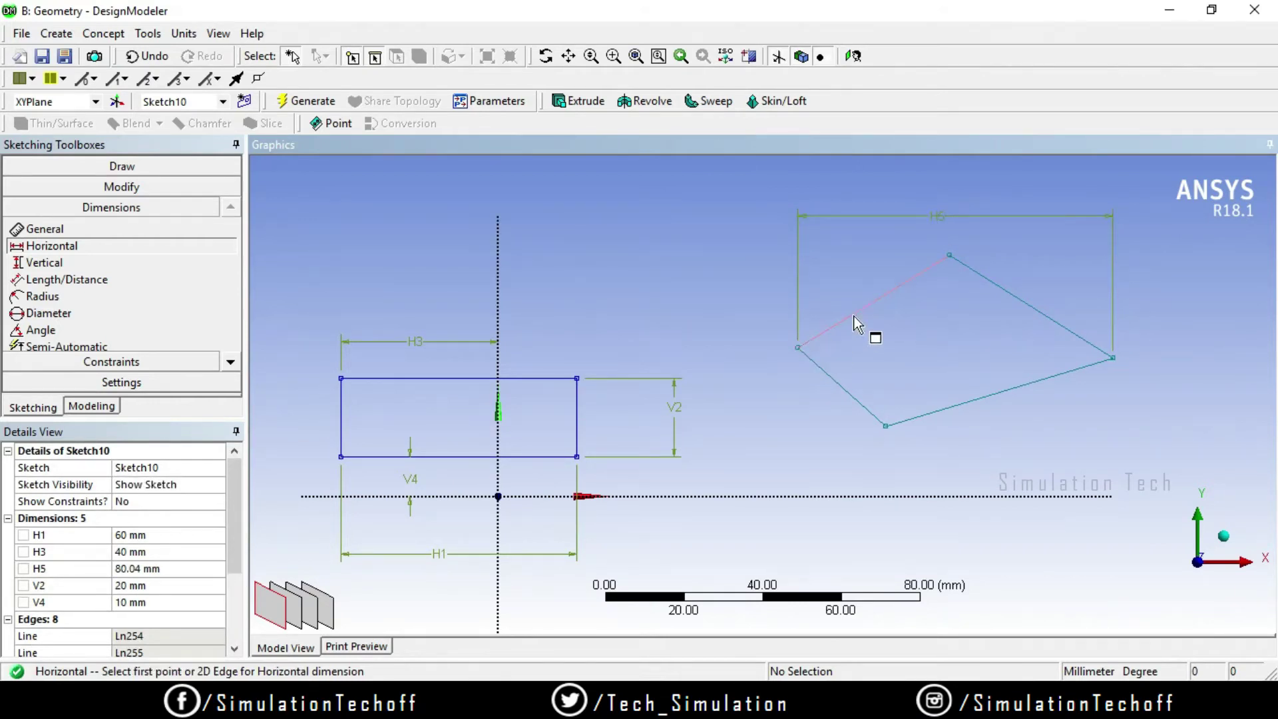
Step: Try to dimension the quadrilateral's upper-left edge horizontally, from its leftmost corner to its top corner
left_click(882, 297)
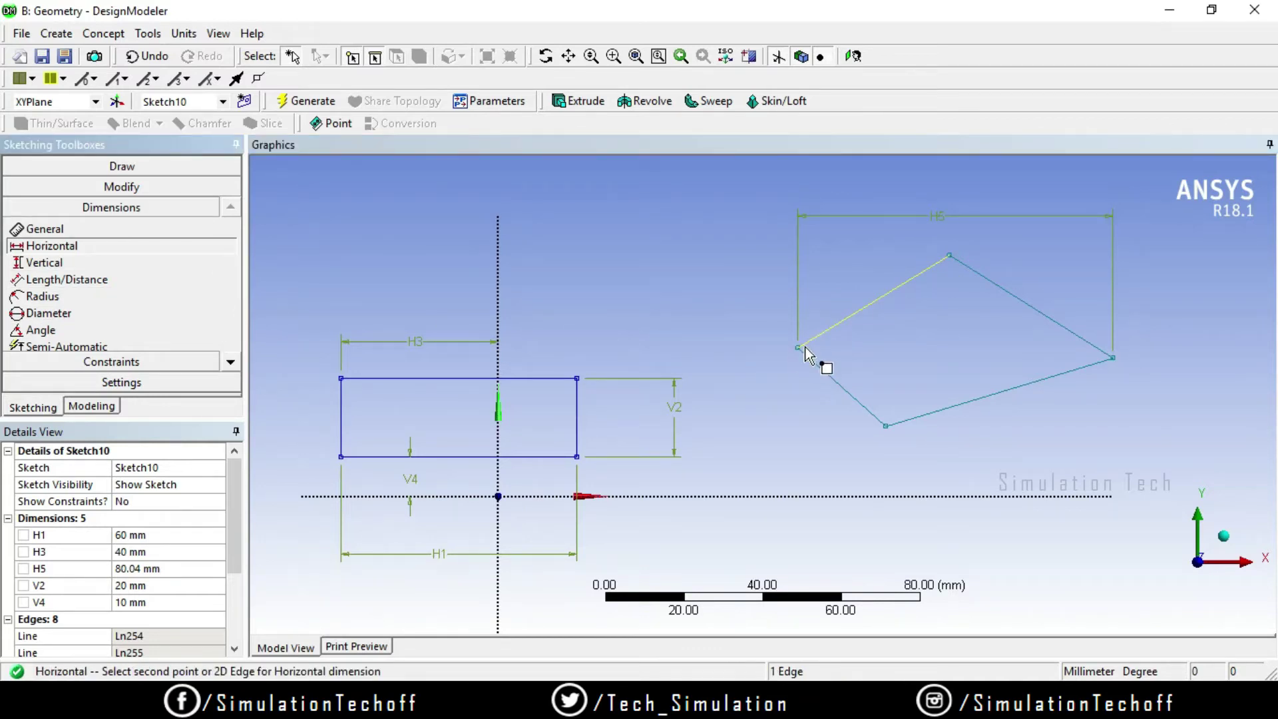
key("Escape")
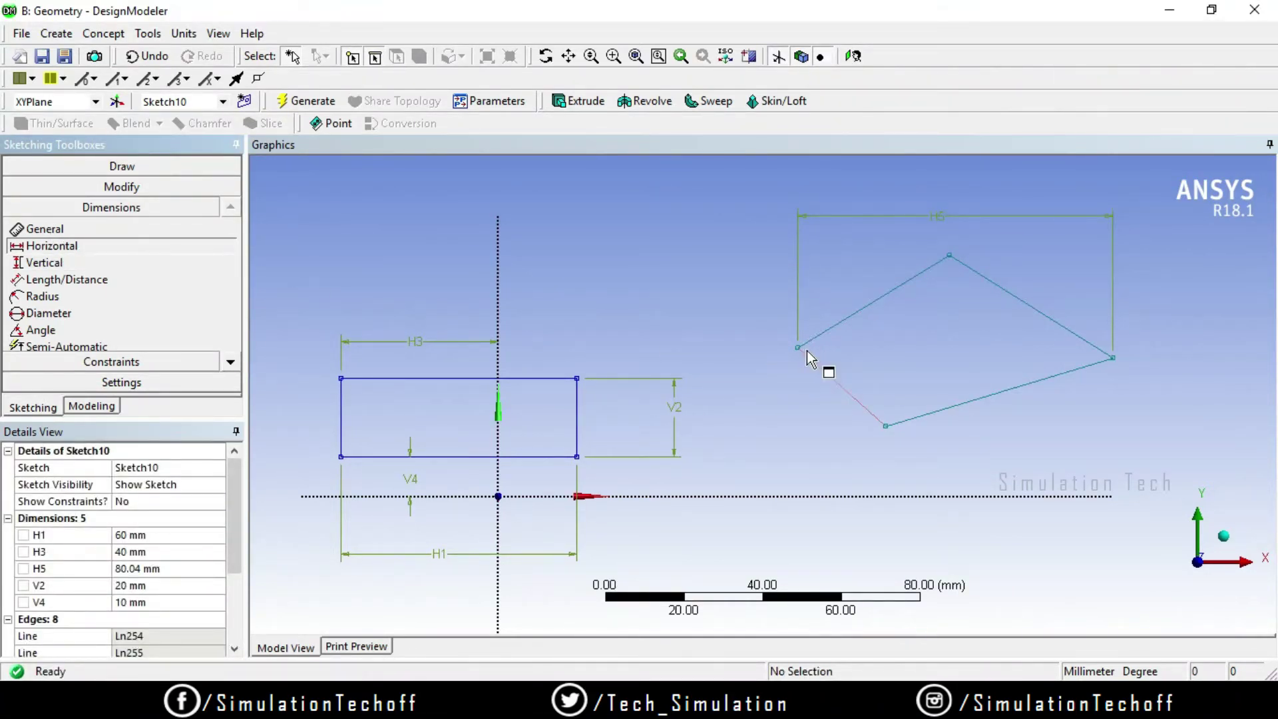
left_click(797, 348)
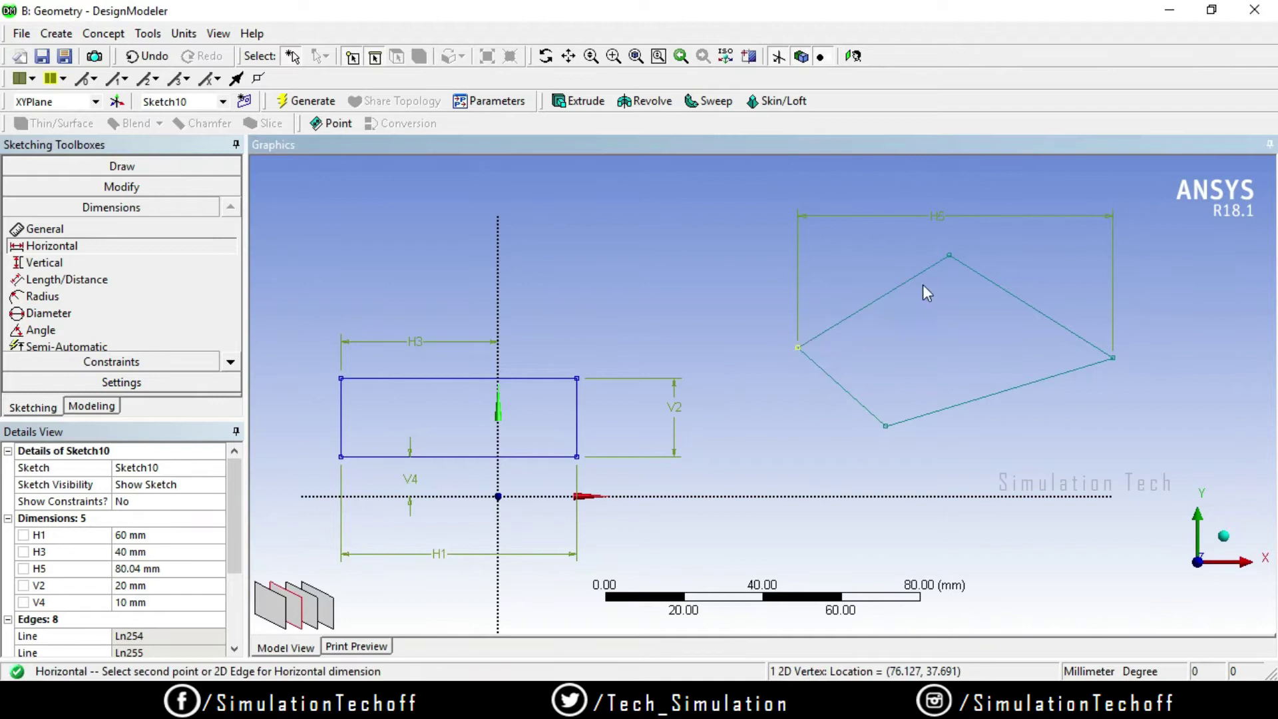
left_click(950, 256)
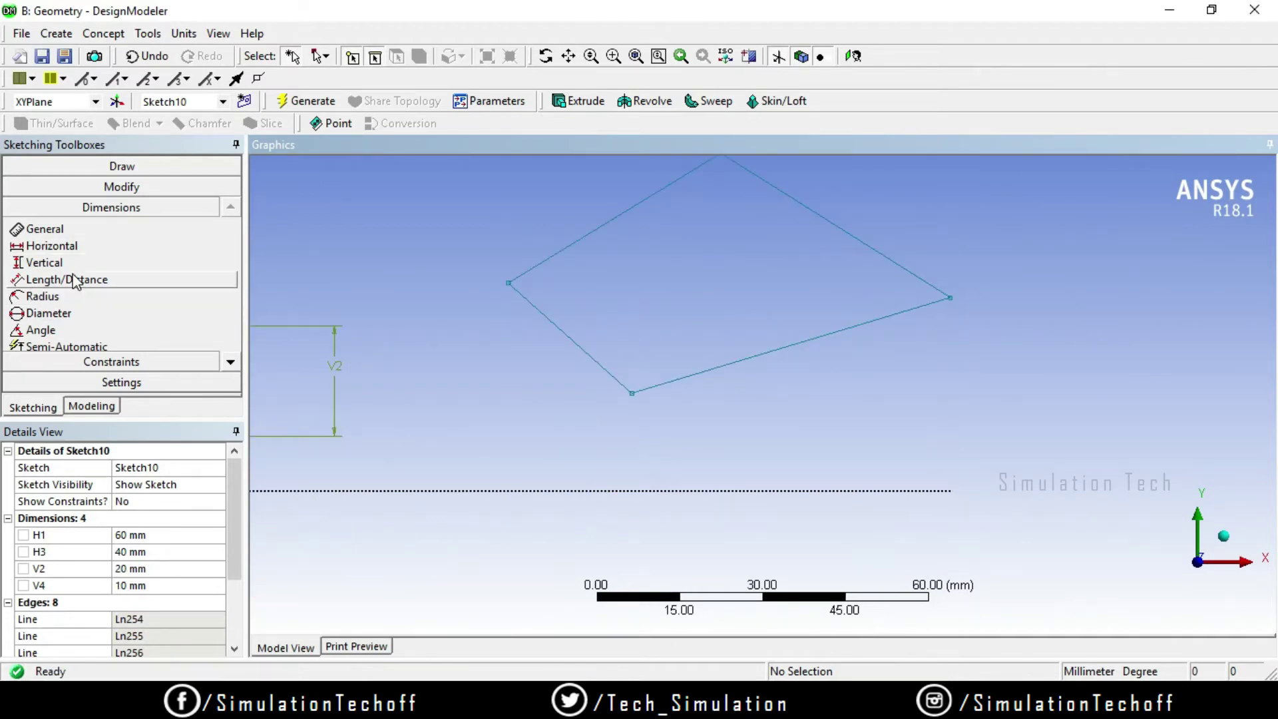
Step: Add a Length/Distance dimension along the quadrilateral's lower-right edge and set it to 60 mm
scroll(597, 304, "down", 4)
middle_click_drag(650, 311, 574, 318, "ctrl")
scroll(674, 441, "up", 4)
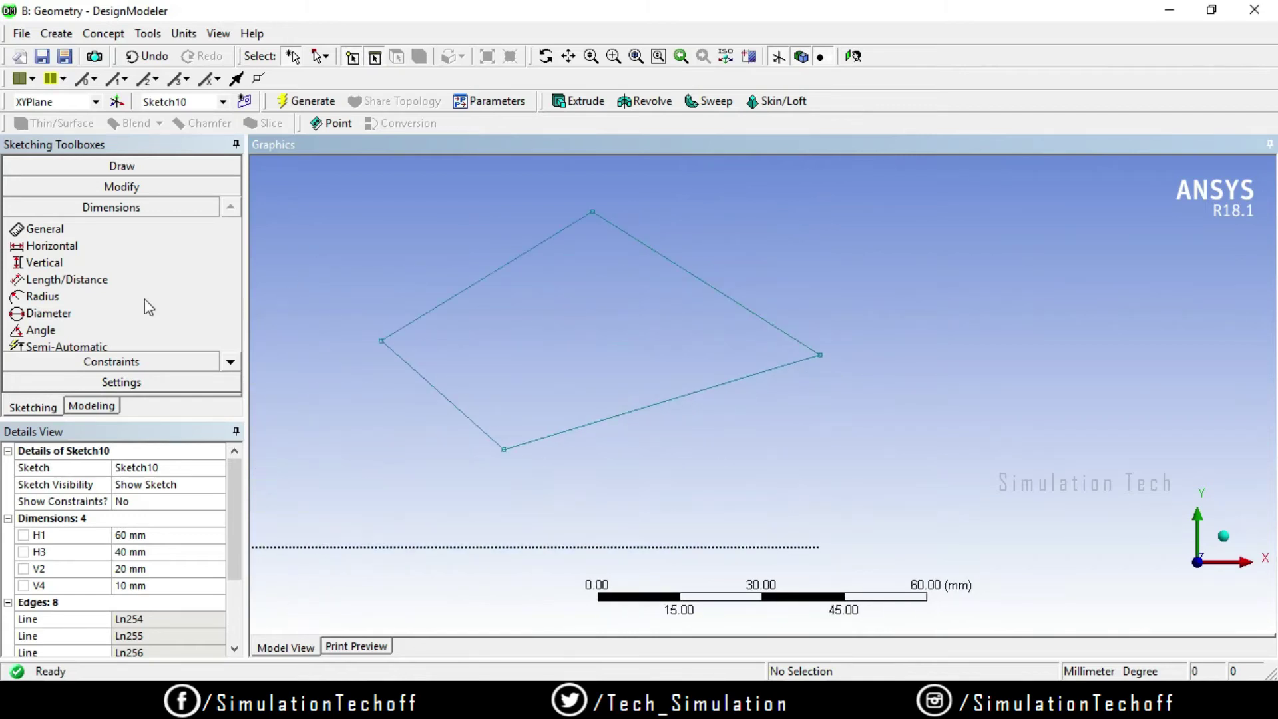
left_click(87, 284)
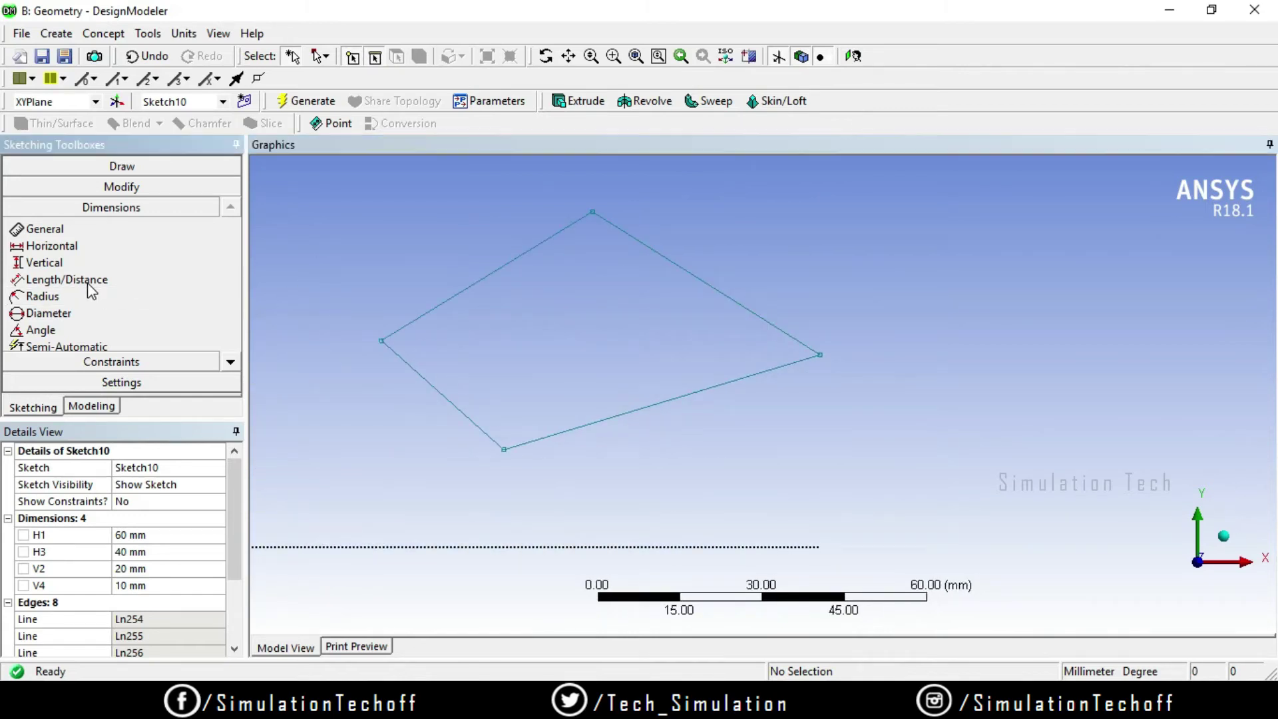
left_click(504, 449)
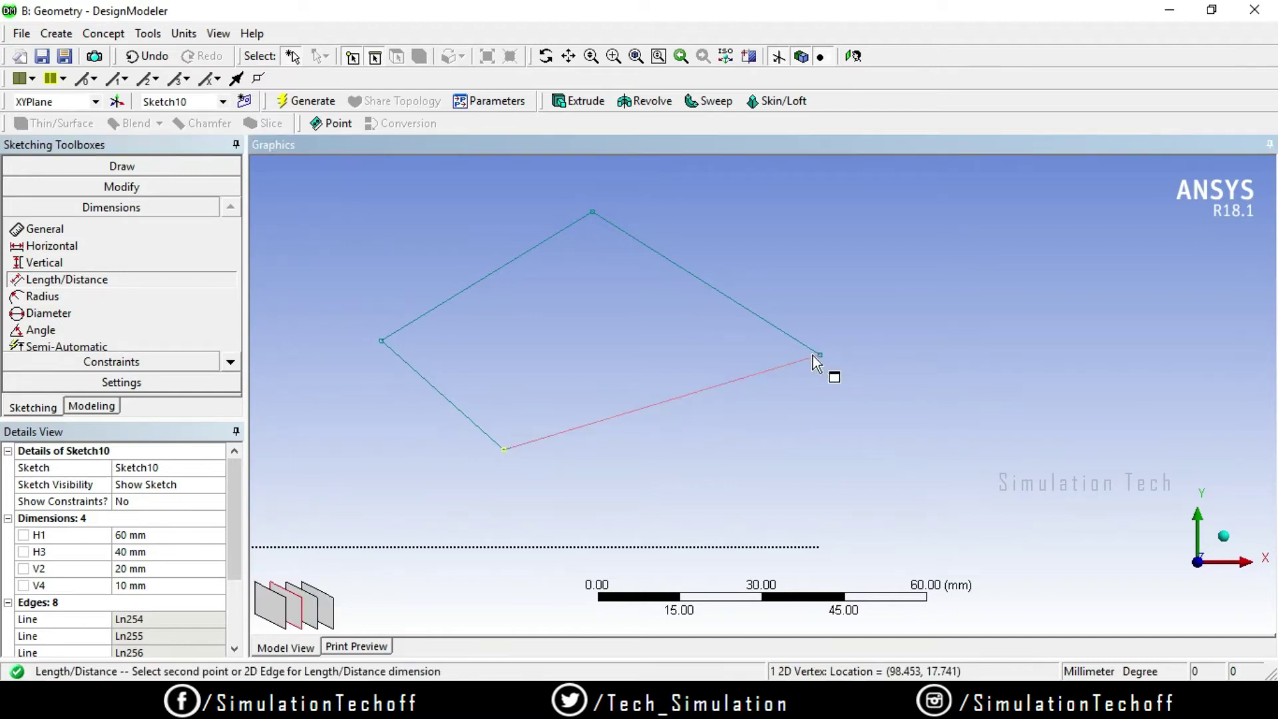
left_click(821, 358)
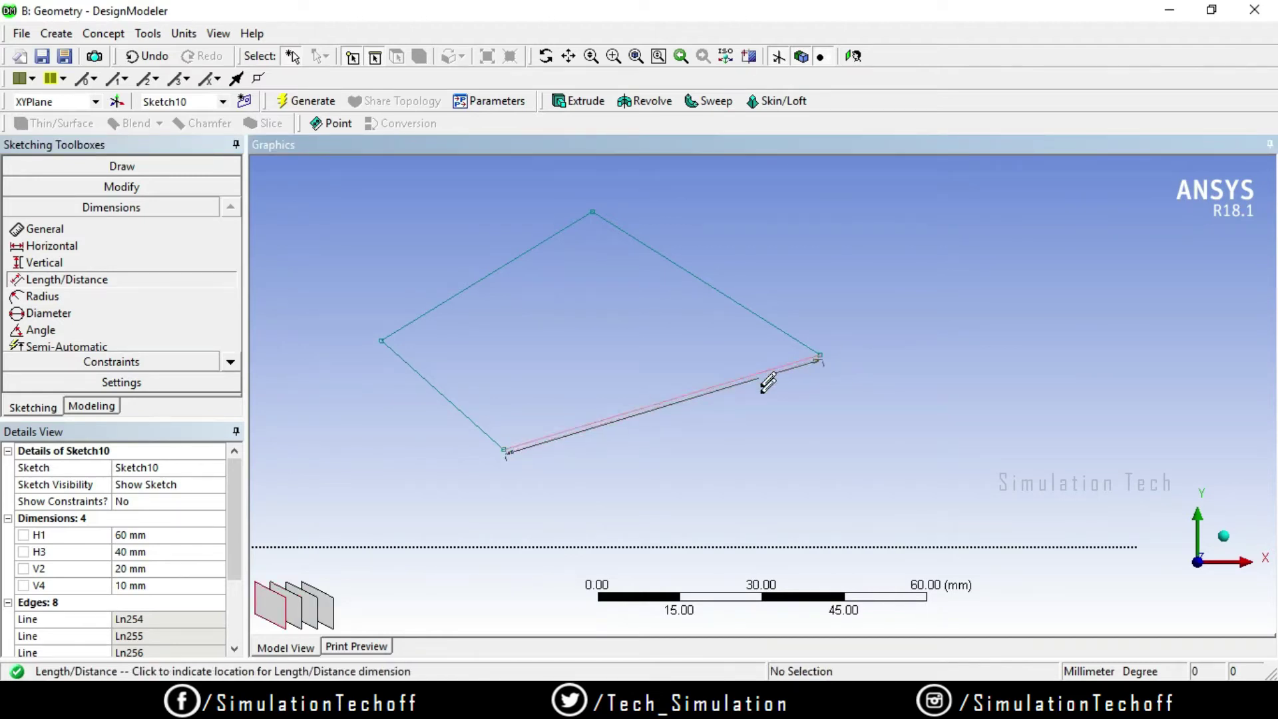
left_click(728, 437)
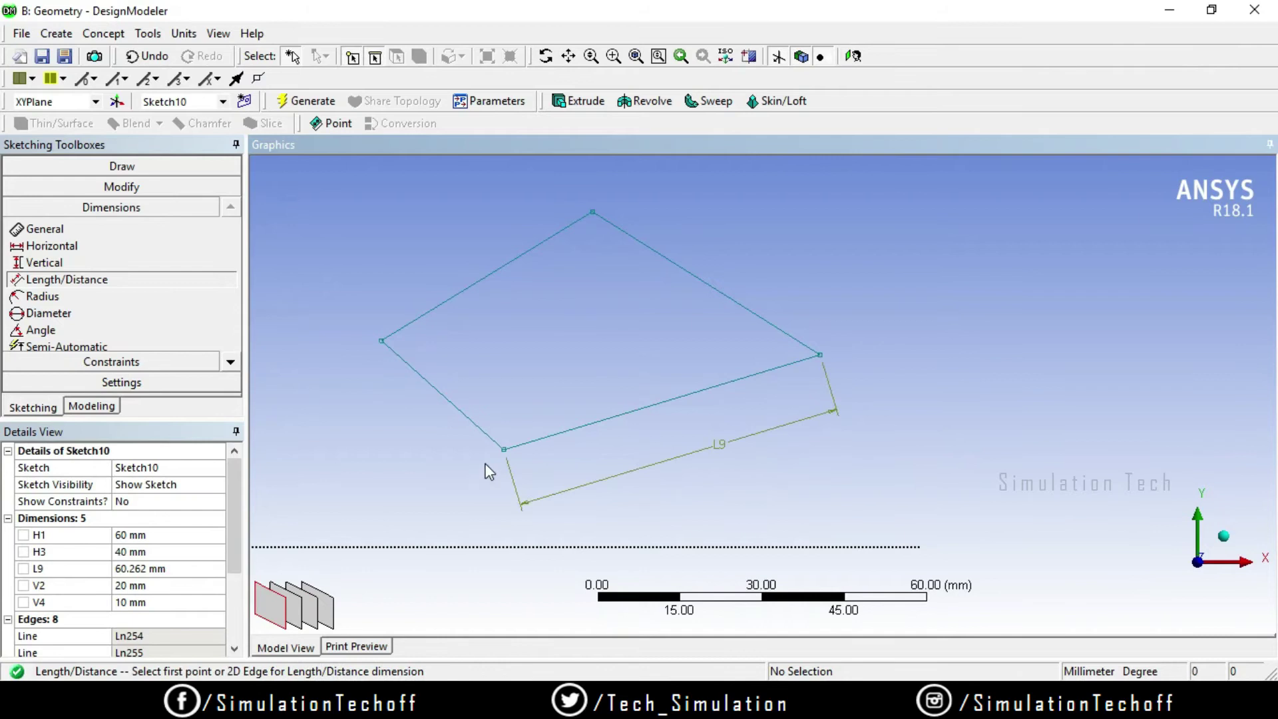
left_click(173, 570)
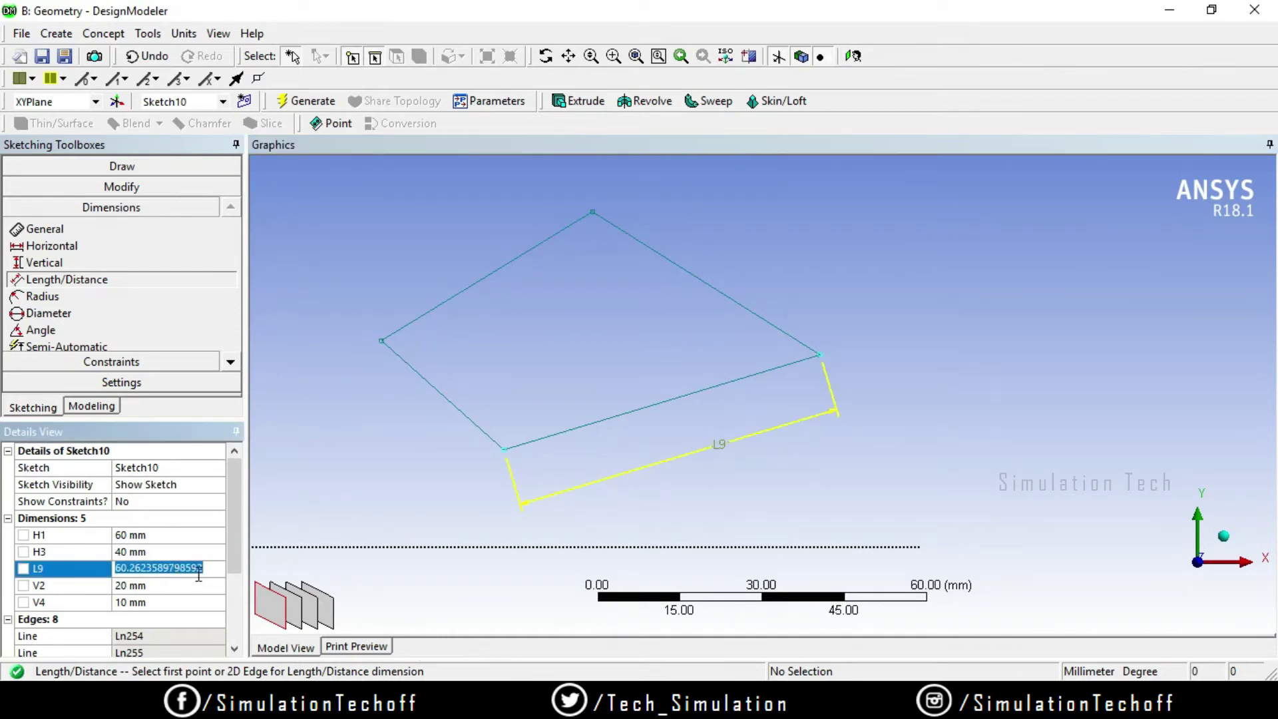
type("60")
key("Return")
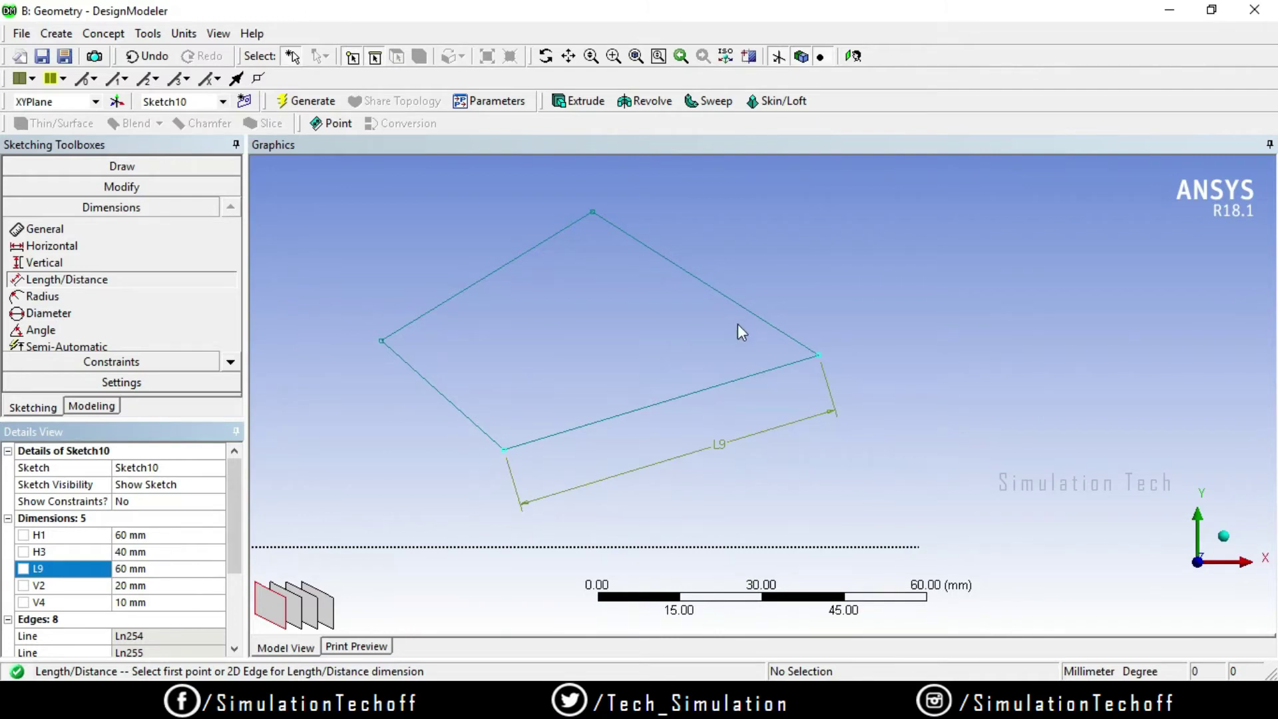
middle_click_drag(542, 356, 728, 336, "ctrl")
scroll(727, 336, "down", 3)
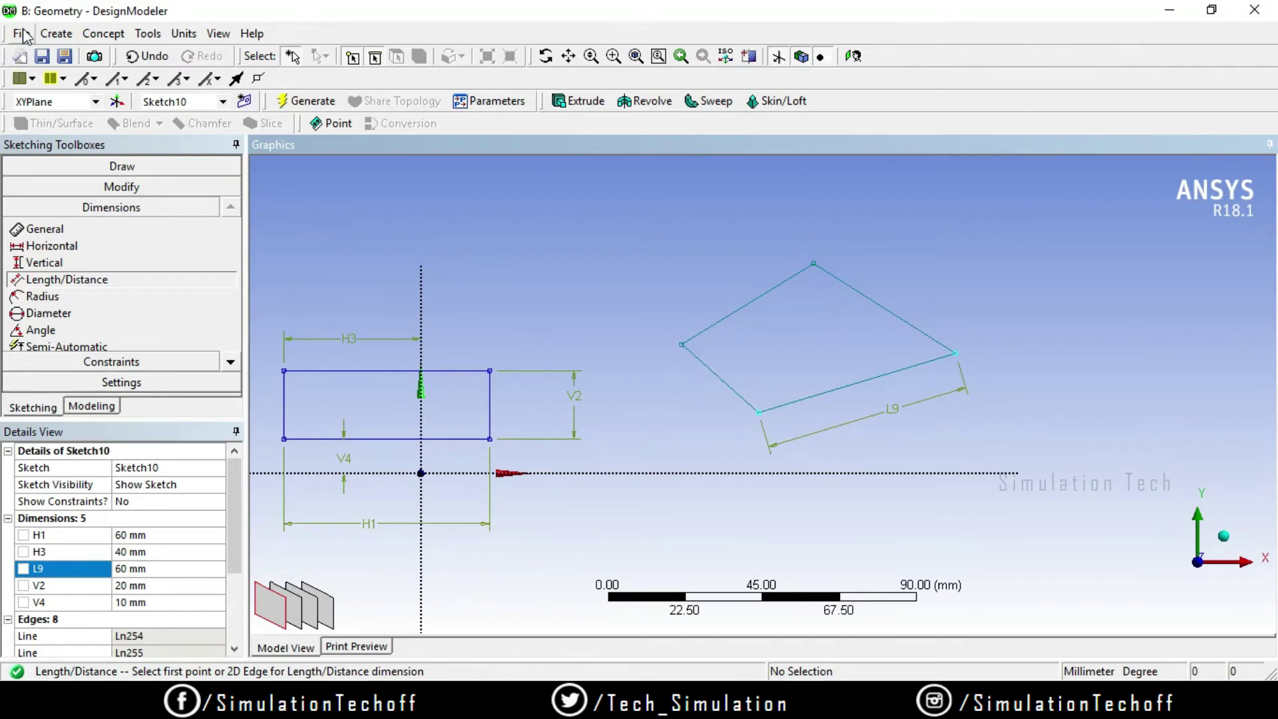
left_click(57, 33)
left_click(499, 308)
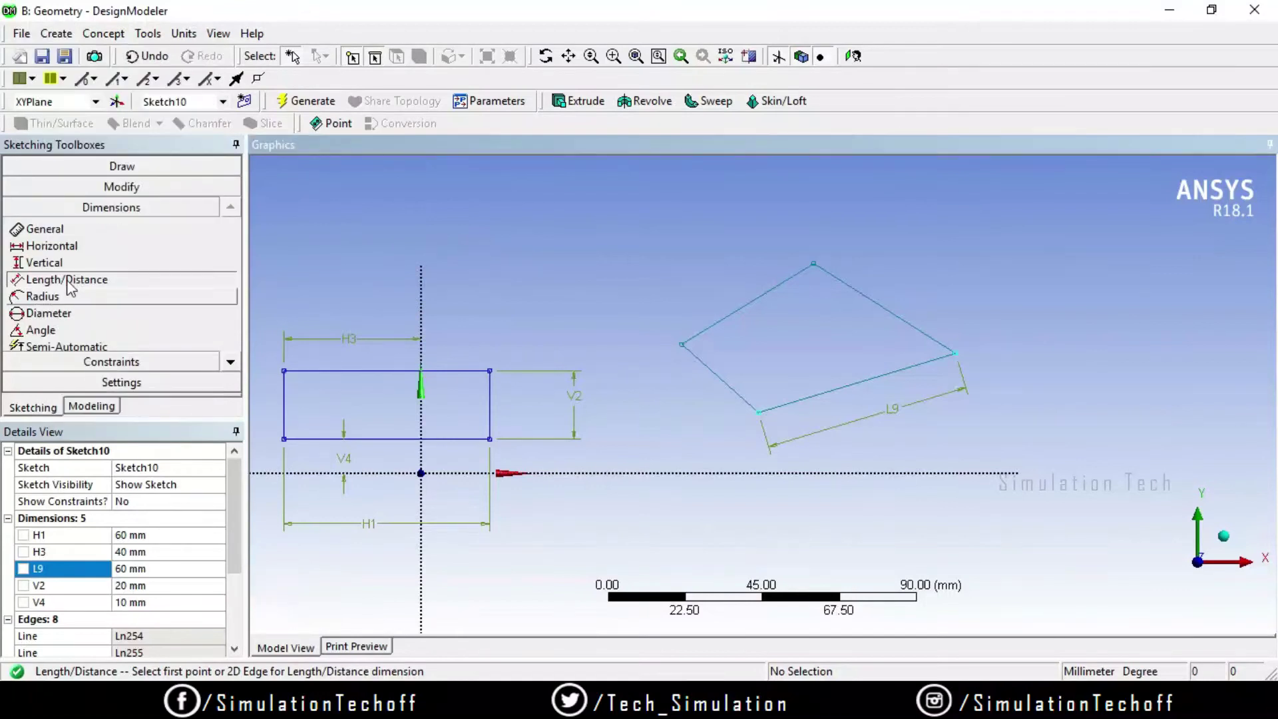
Step: Draw a very small circle above the rectangle, between the Y axis and the quadrilateral
left_click(106, 166)
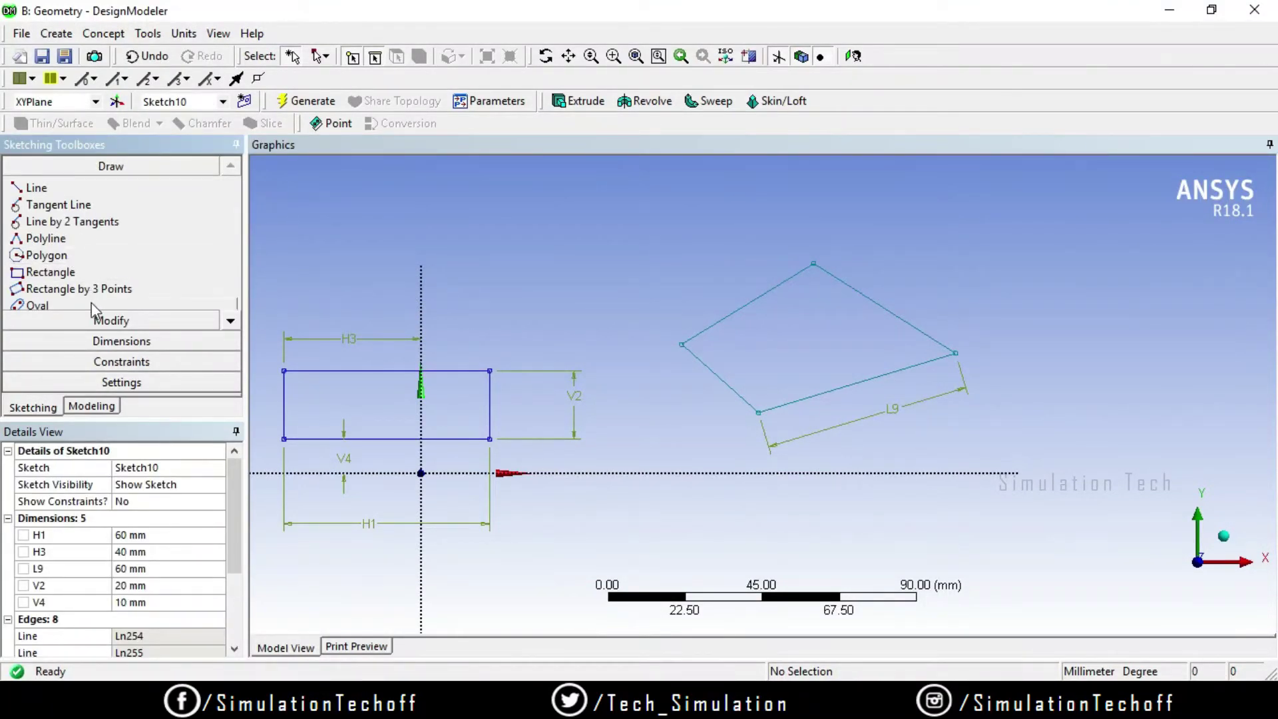
left_click(234, 321)
left_click(234, 321)
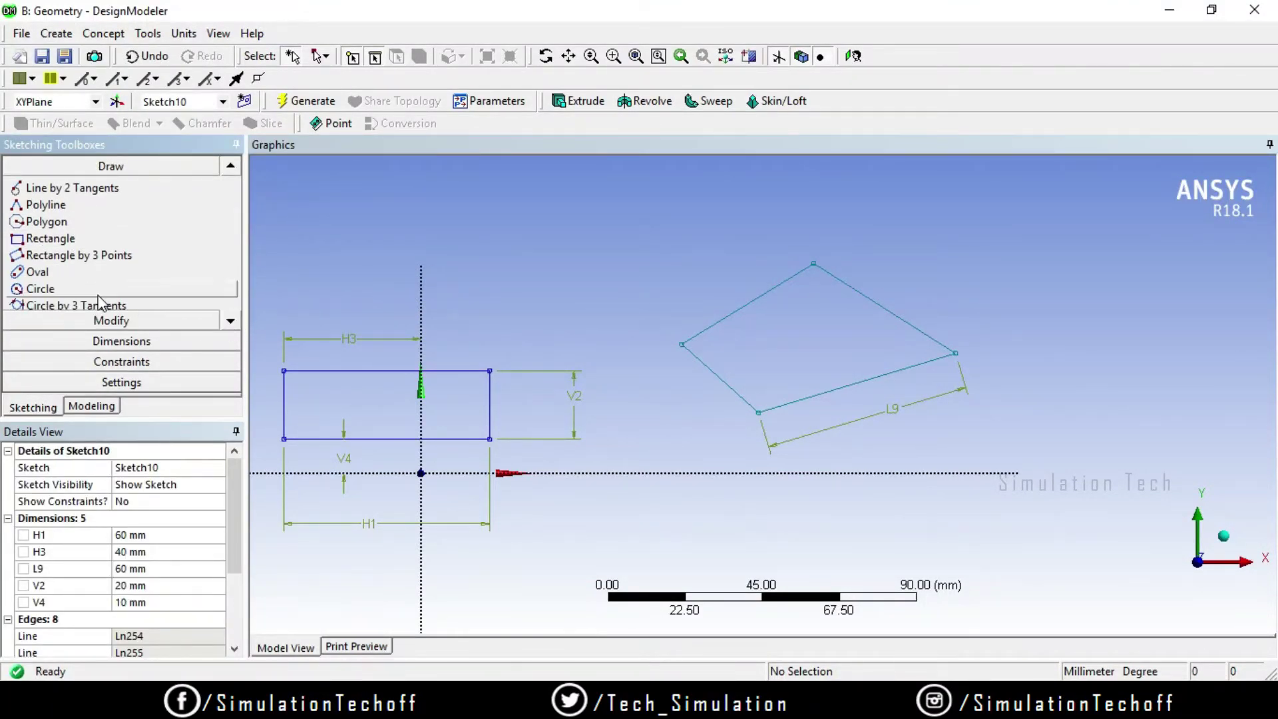
left_click(40, 288)
double_click(555, 250)
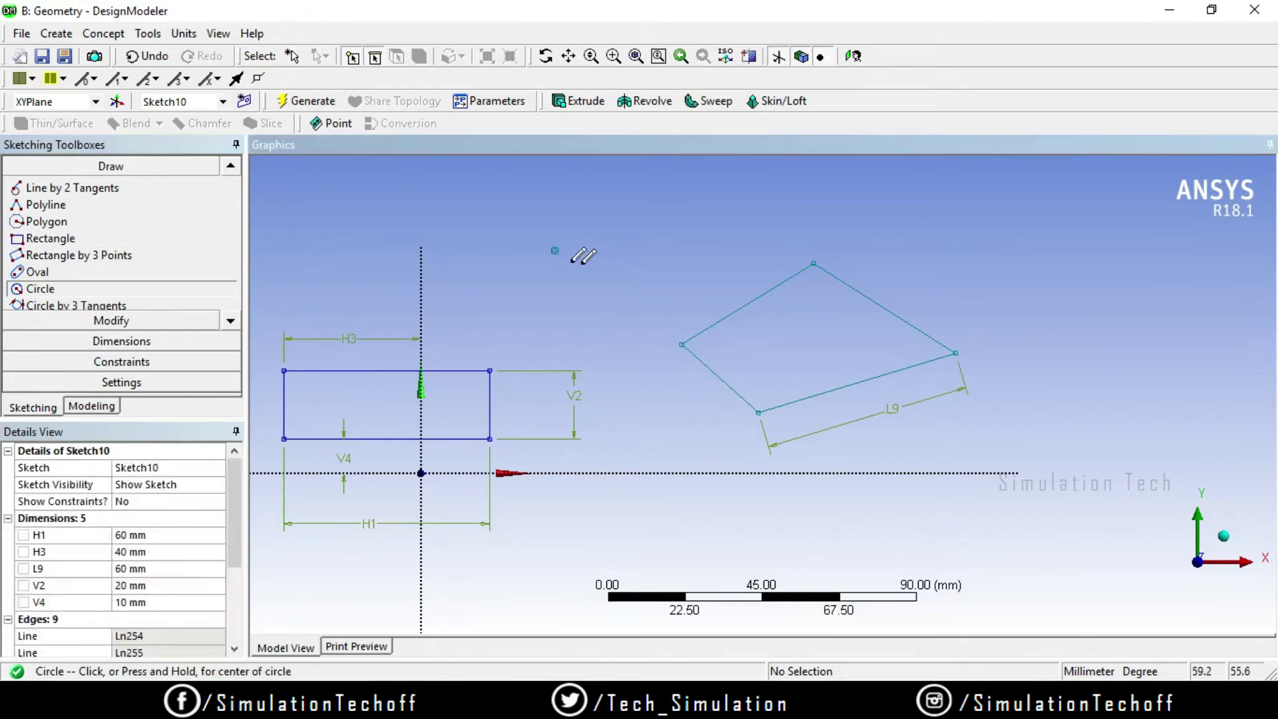
Step: Enlarge the small circle around its centre with the Drag tool until it nearly reaches the rectangle's height level
scroll(572, 260, "up", 3)
mouse_move(453, 200)
middle_mouse_down("ctrl")
mouse_move(494, 288)
mouse_move(519, 301)
middle_mouse_up("ctrl")
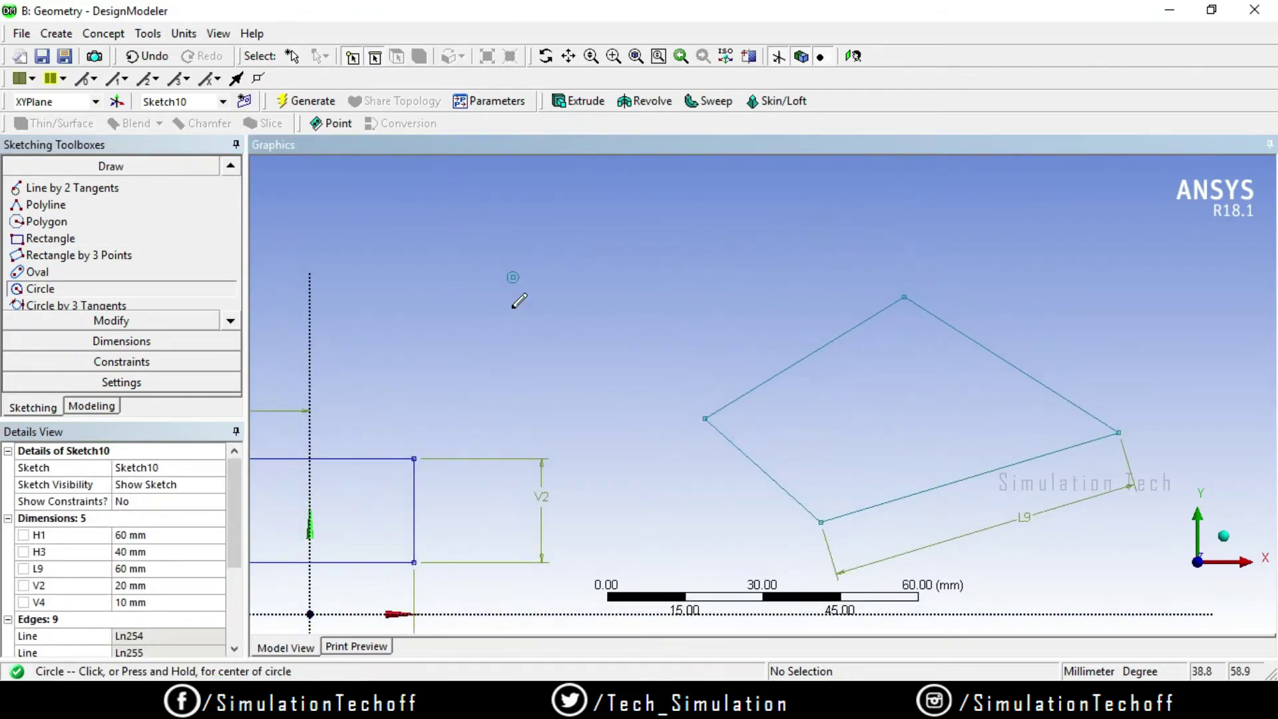
left_click(111, 320)
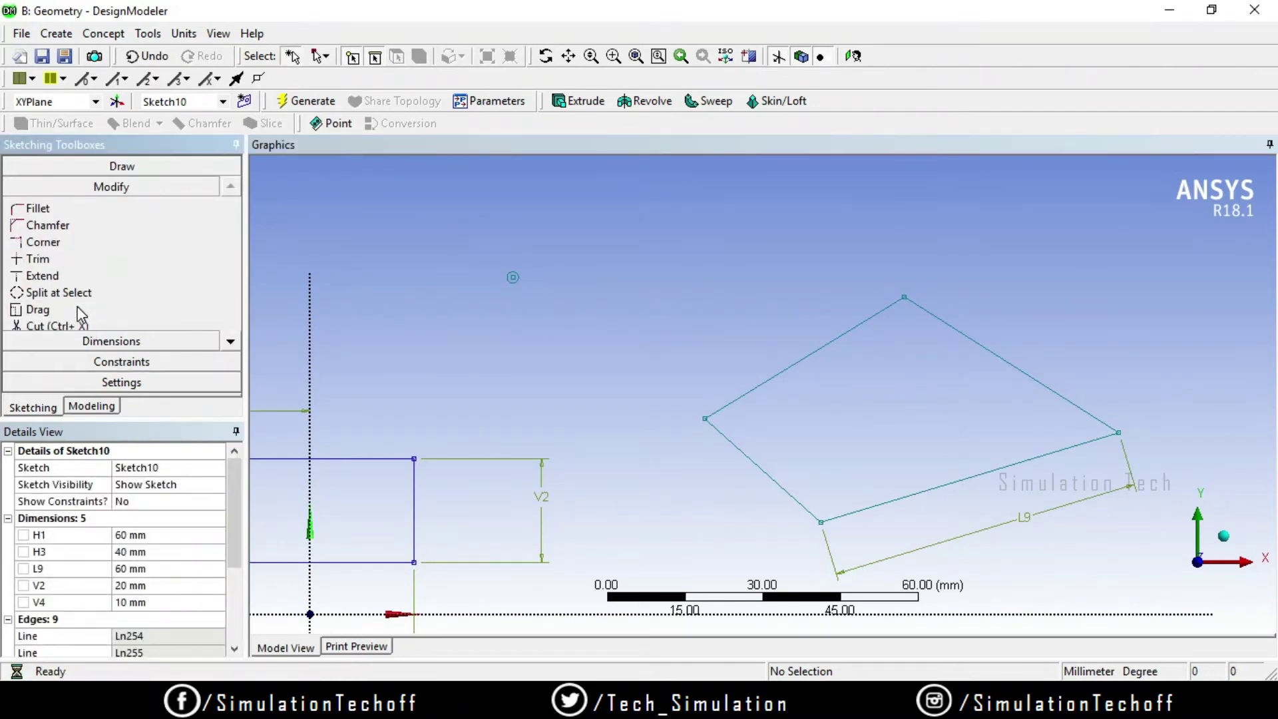
left_click(77, 312)
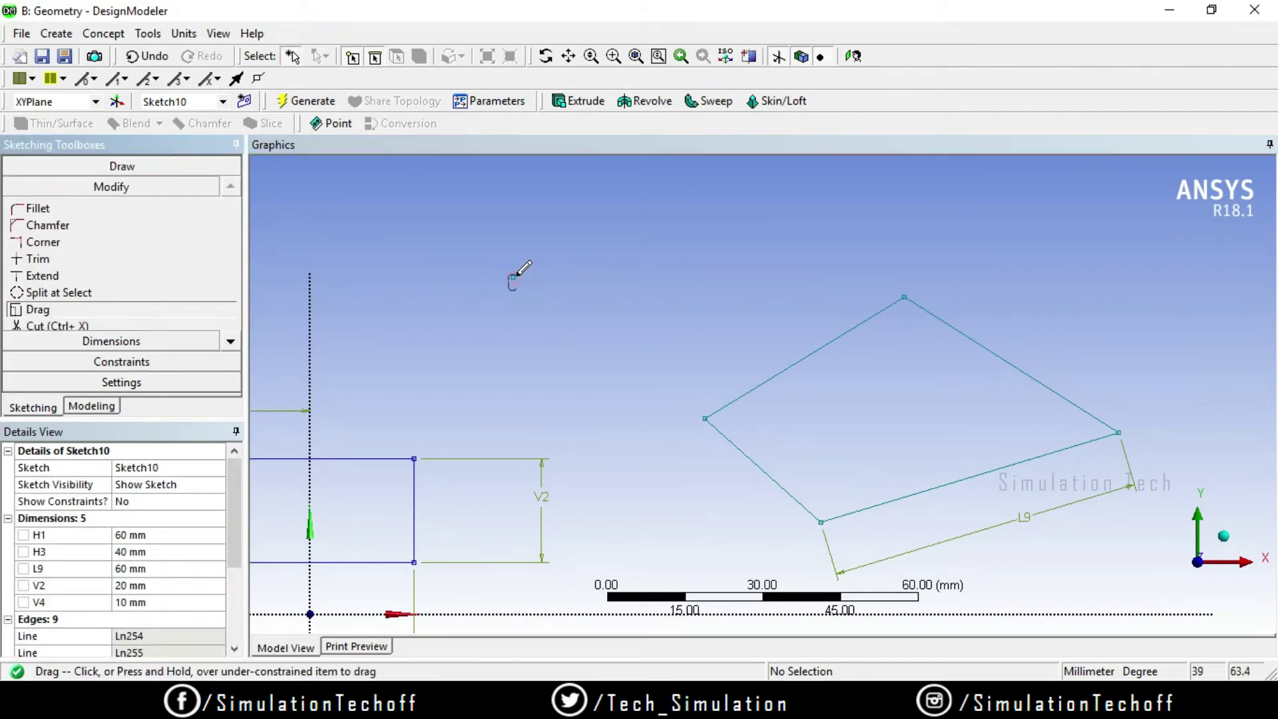
left_click_drag(518, 275, 571, 343)
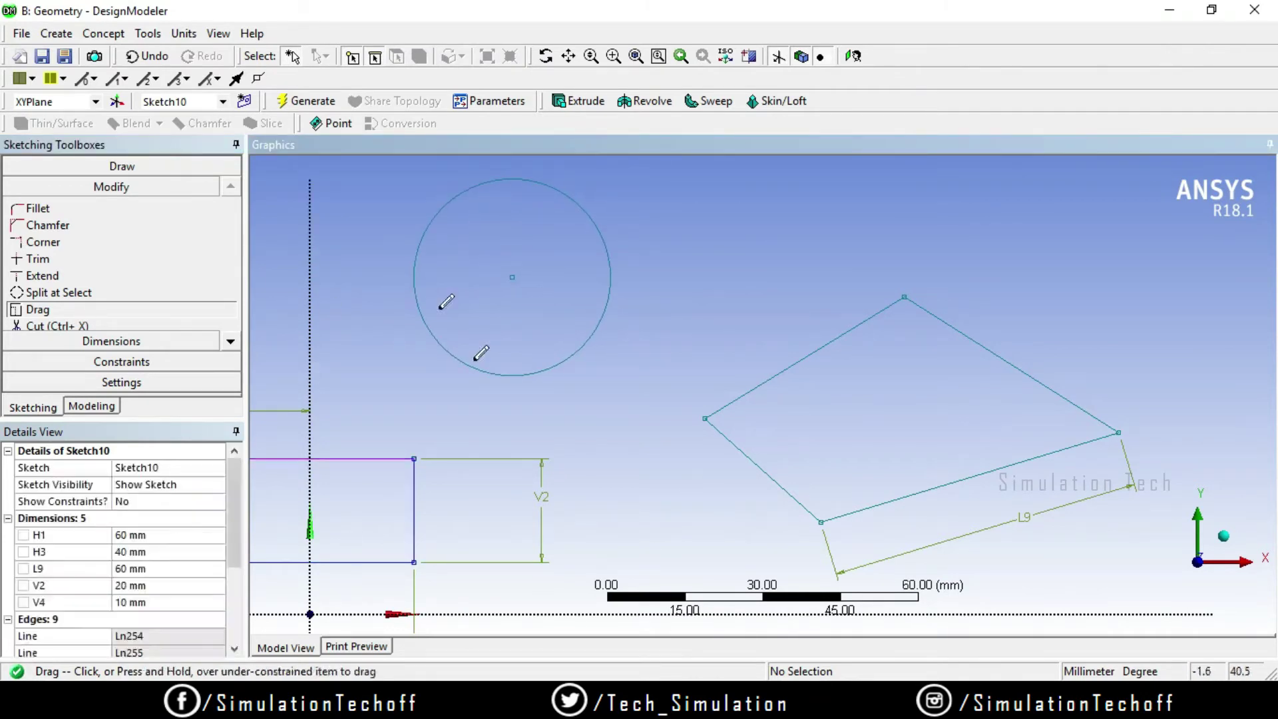
Step: Add a Radius dimension to the circle, placed between it and the quadrilateral, and set it to 20 mm
left_click(121, 340)
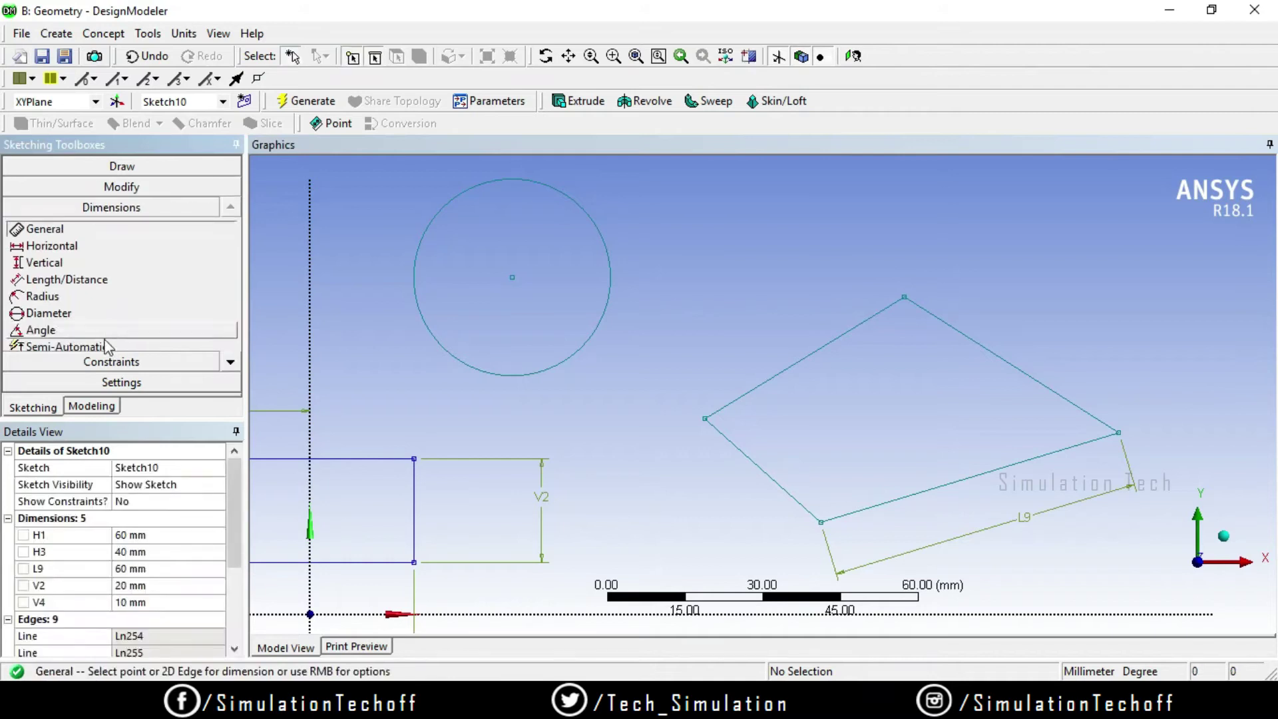
left_click(43, 296)
left_click(608, 262)
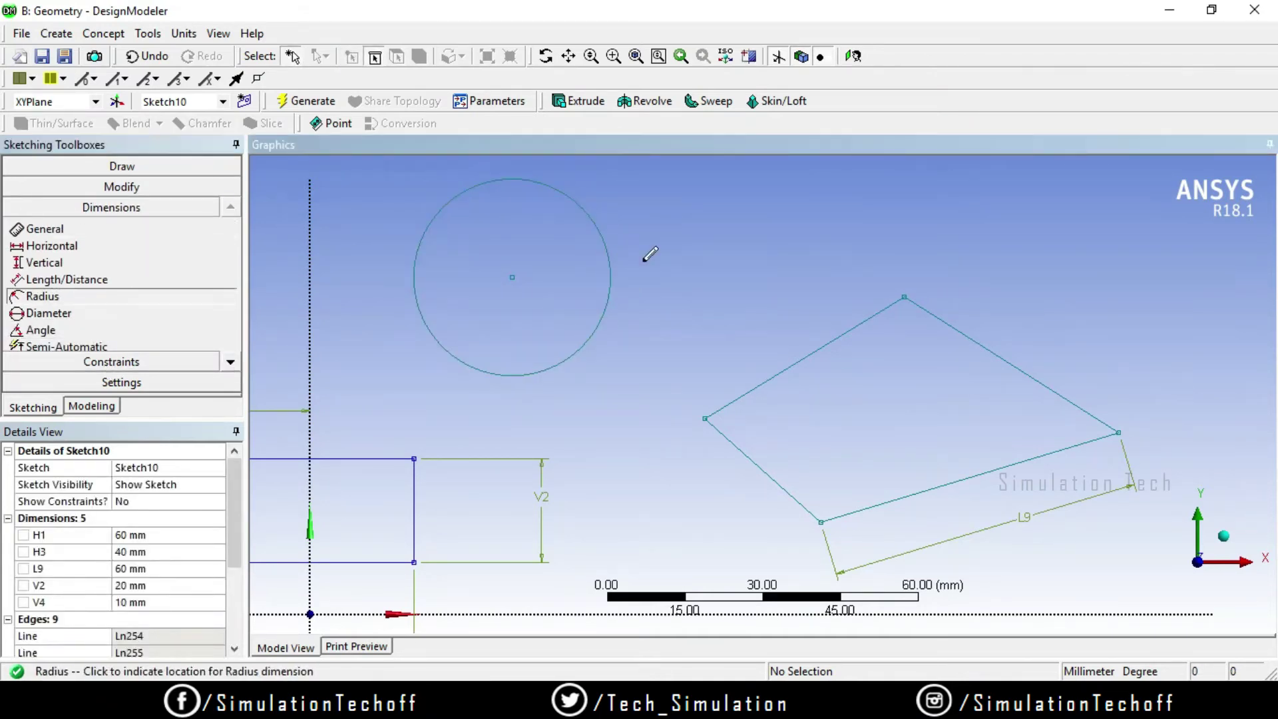
left_click(745, 259)
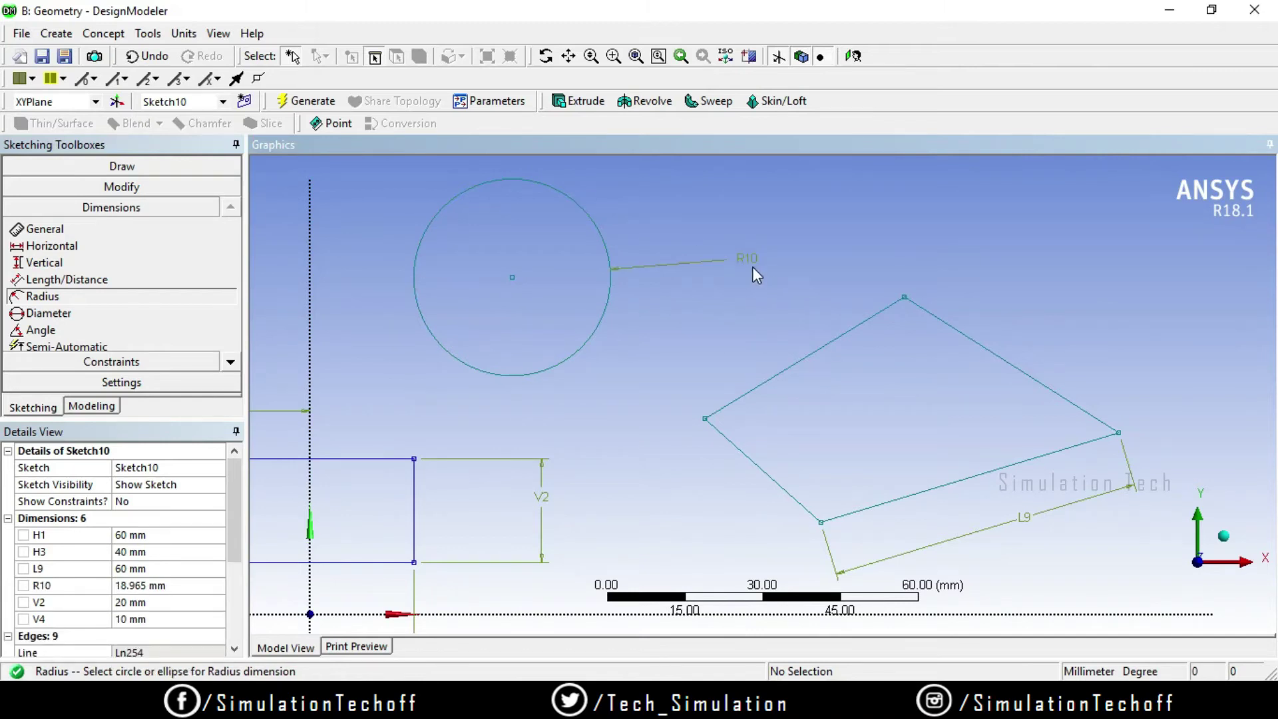
left_click(161, 585)
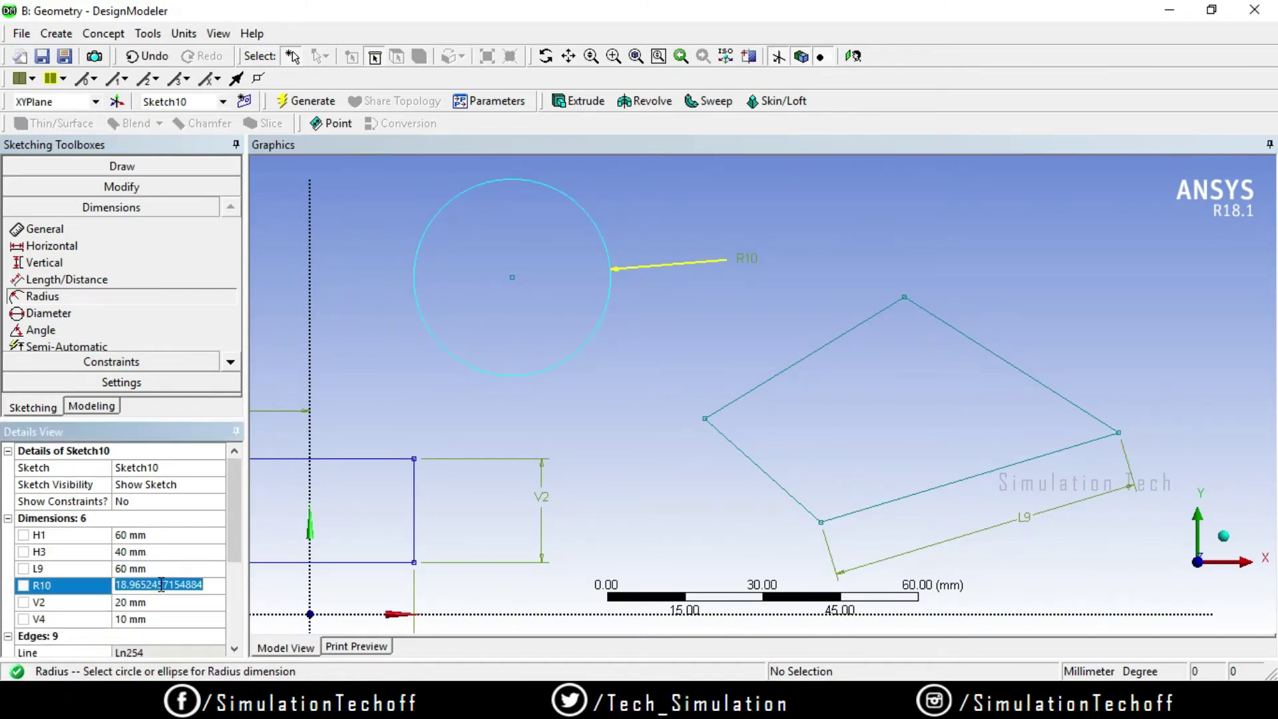
type("20")
key("Return")
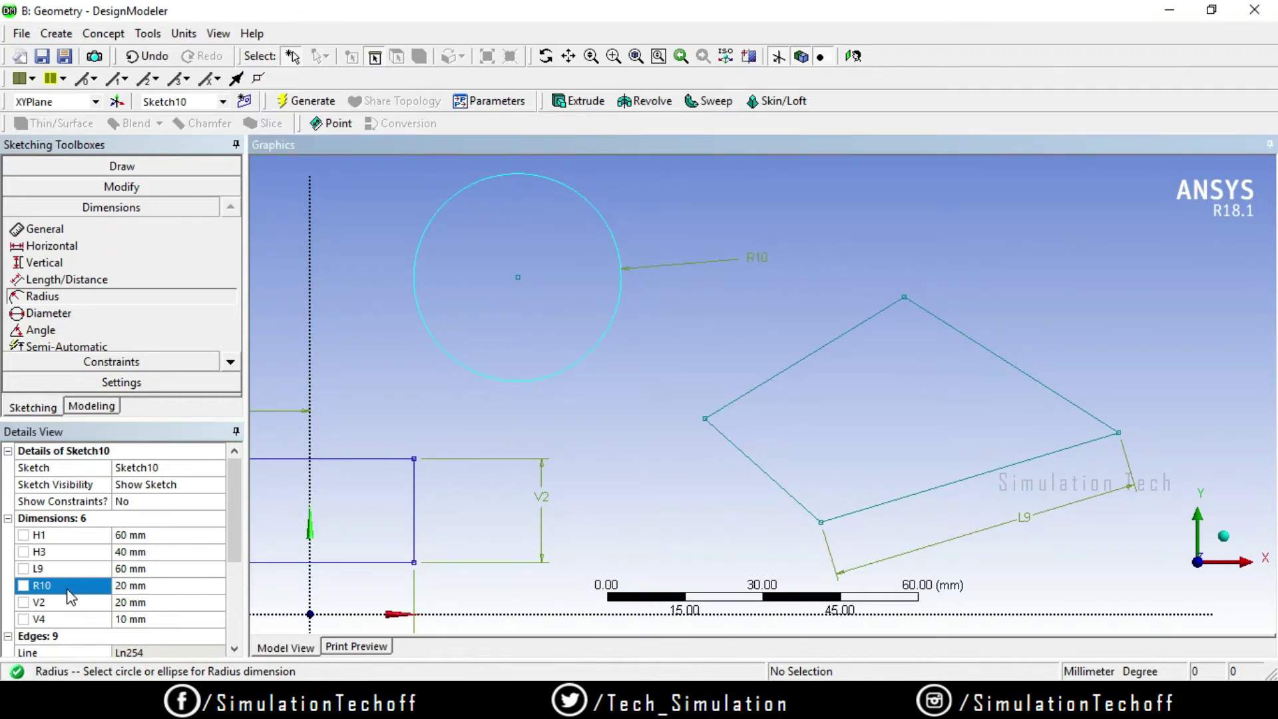
left_click(696, 324)
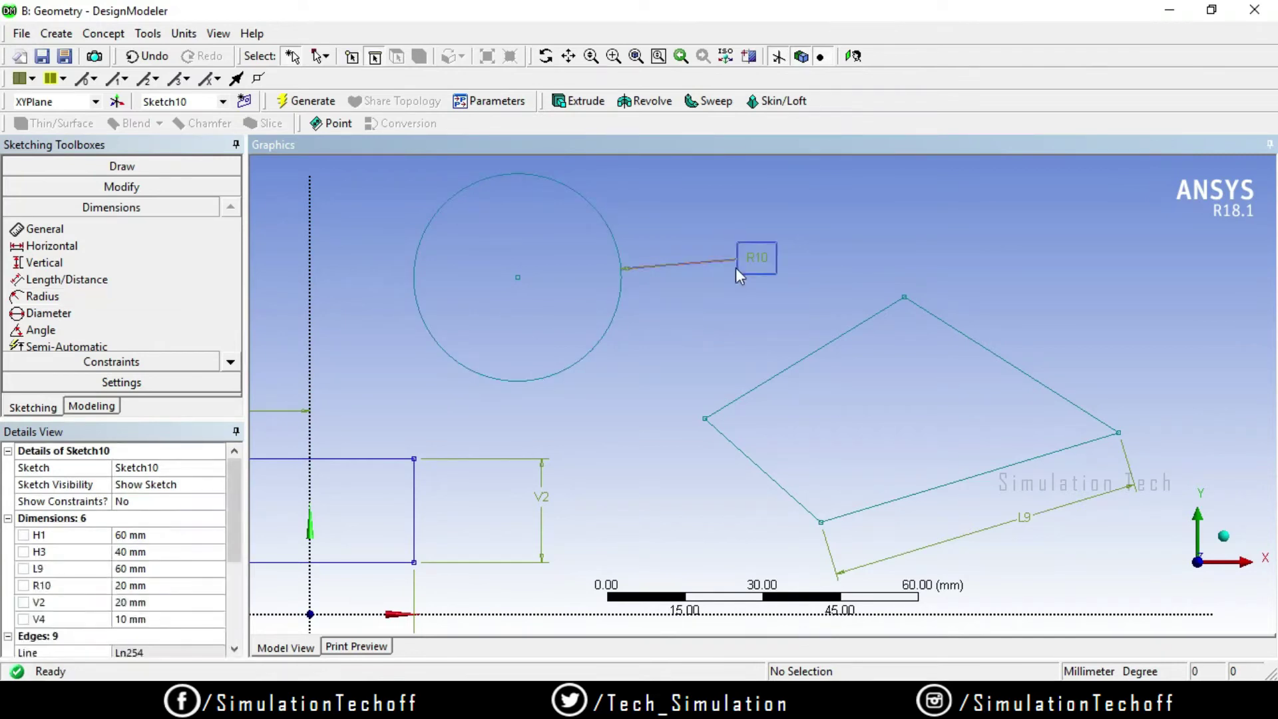
Step: Delete the circle's radius dimension and place a Diameter dimension on the circle instead
left_click(85, 587)
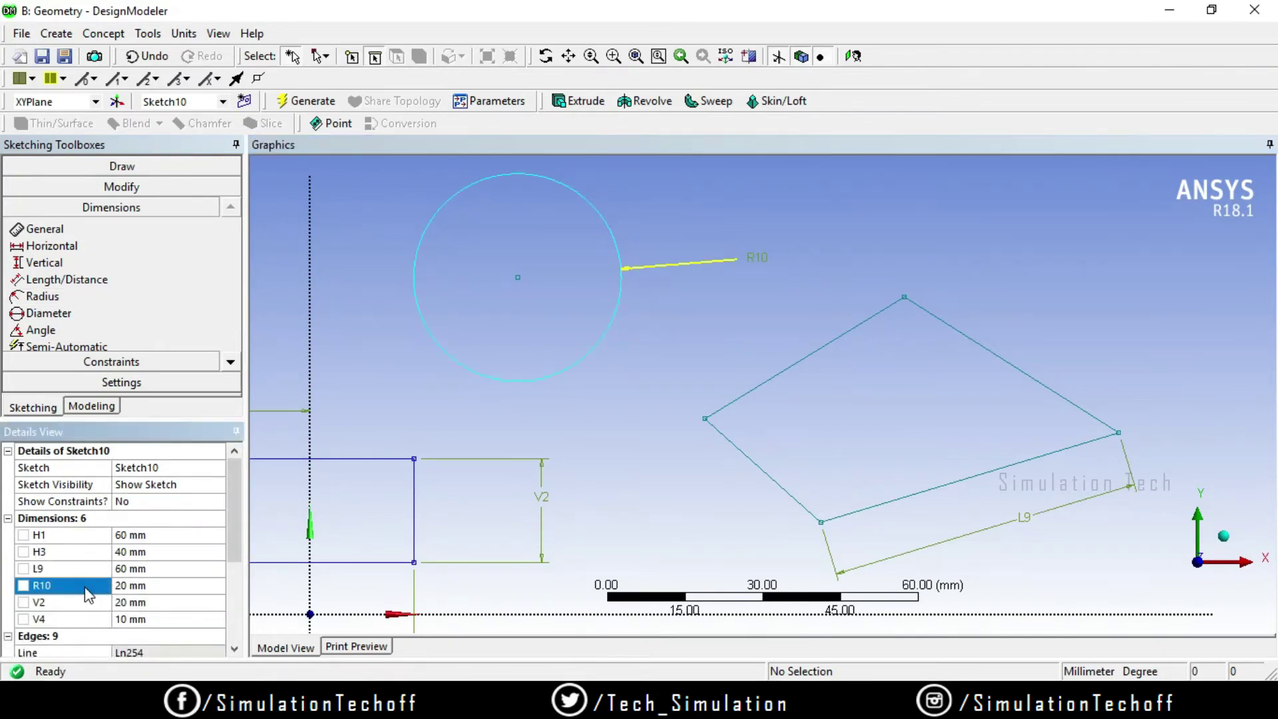
right_click(87, 594)
left_click(116, 598)
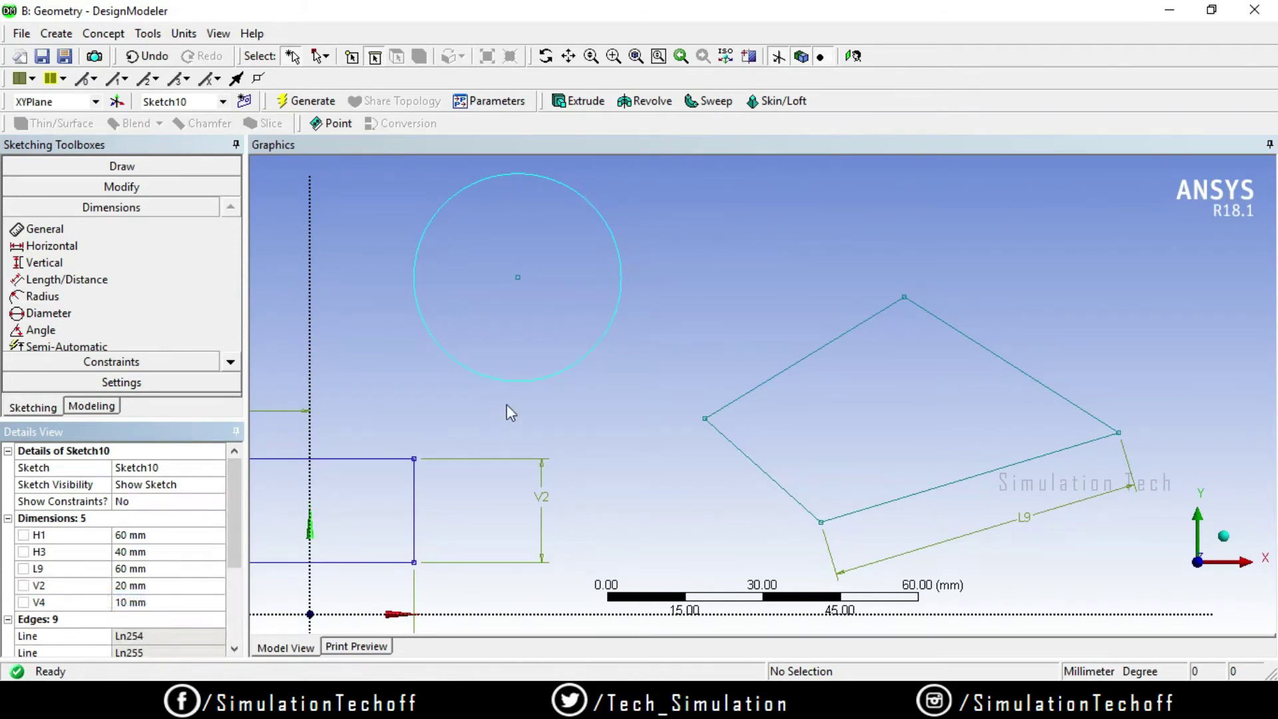
left_click(40, 313)
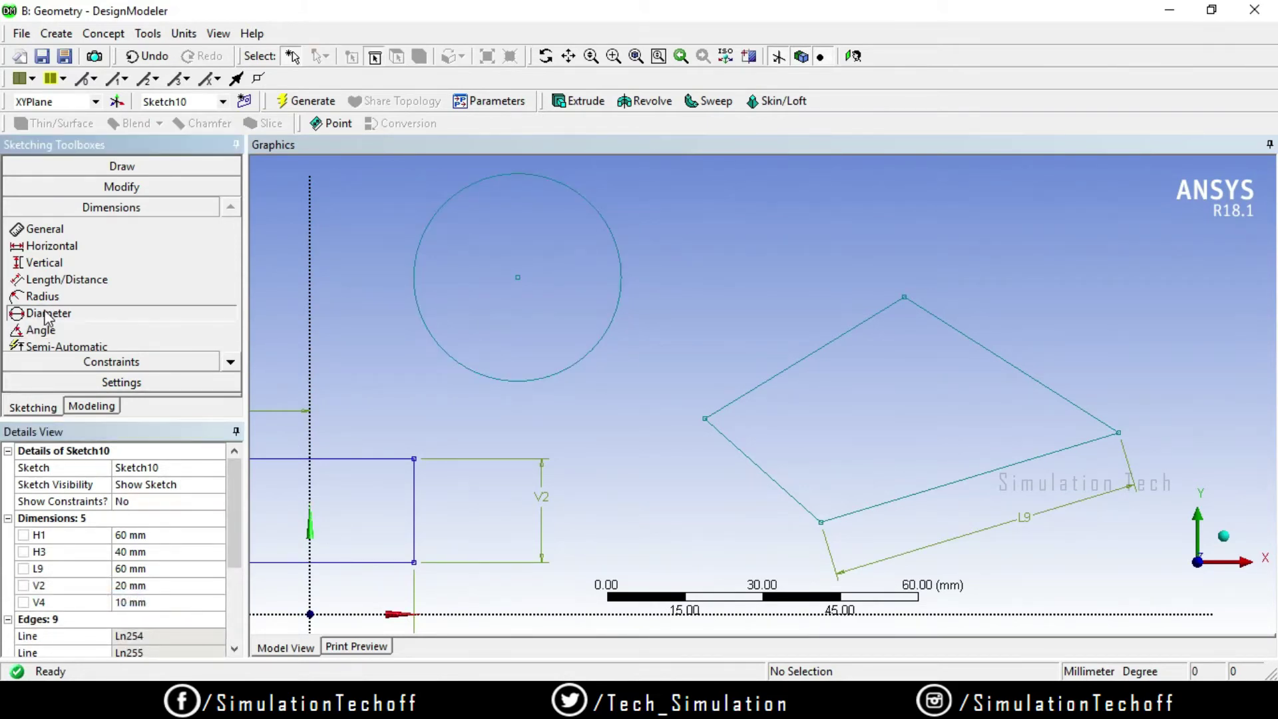
left_click(692, 278)
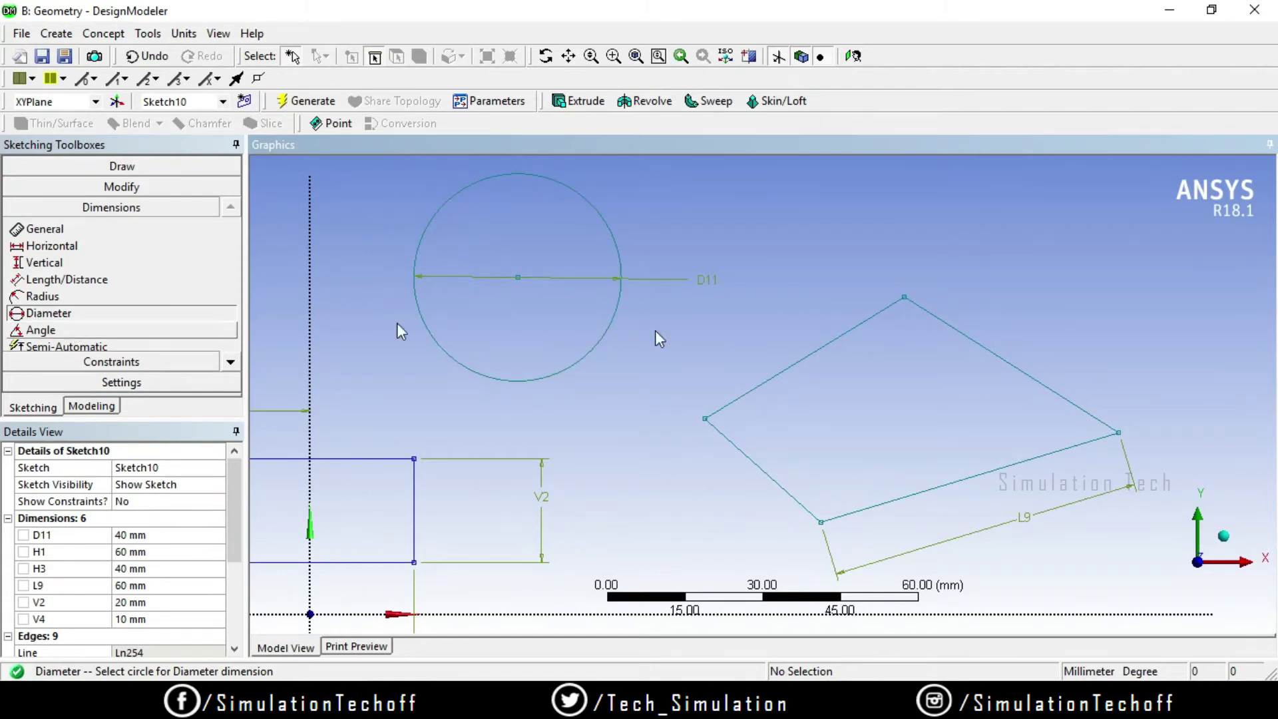
Step: Add an Angle dimension between the quadrilateral's upper-left and lower-left edges and set it to 100°
left_click(78, 331)
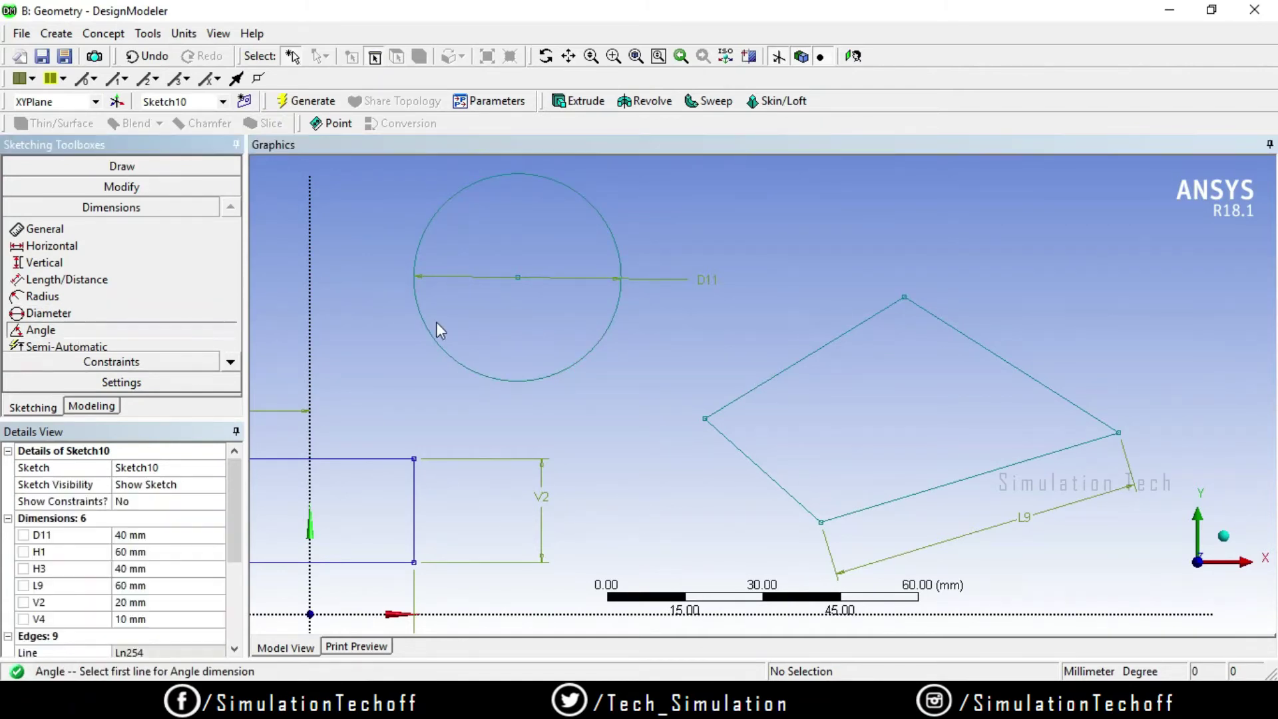
left_click(817, 353)
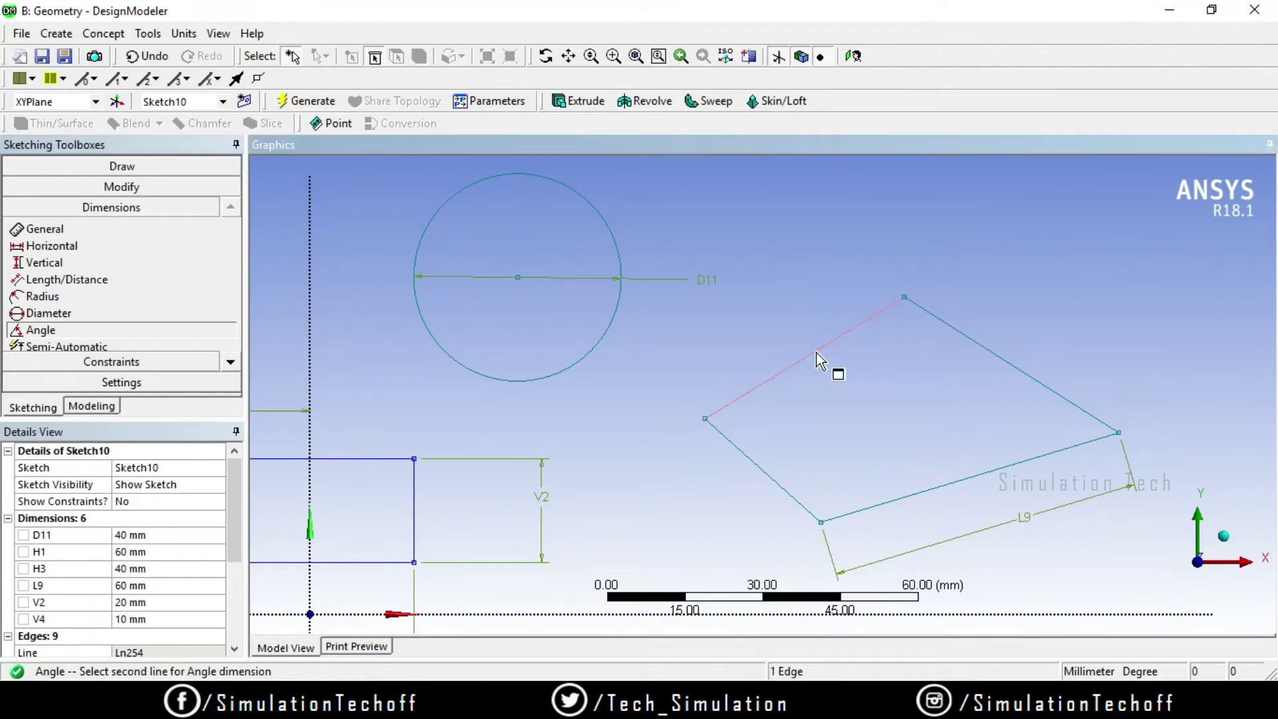
left_click(759, 472)
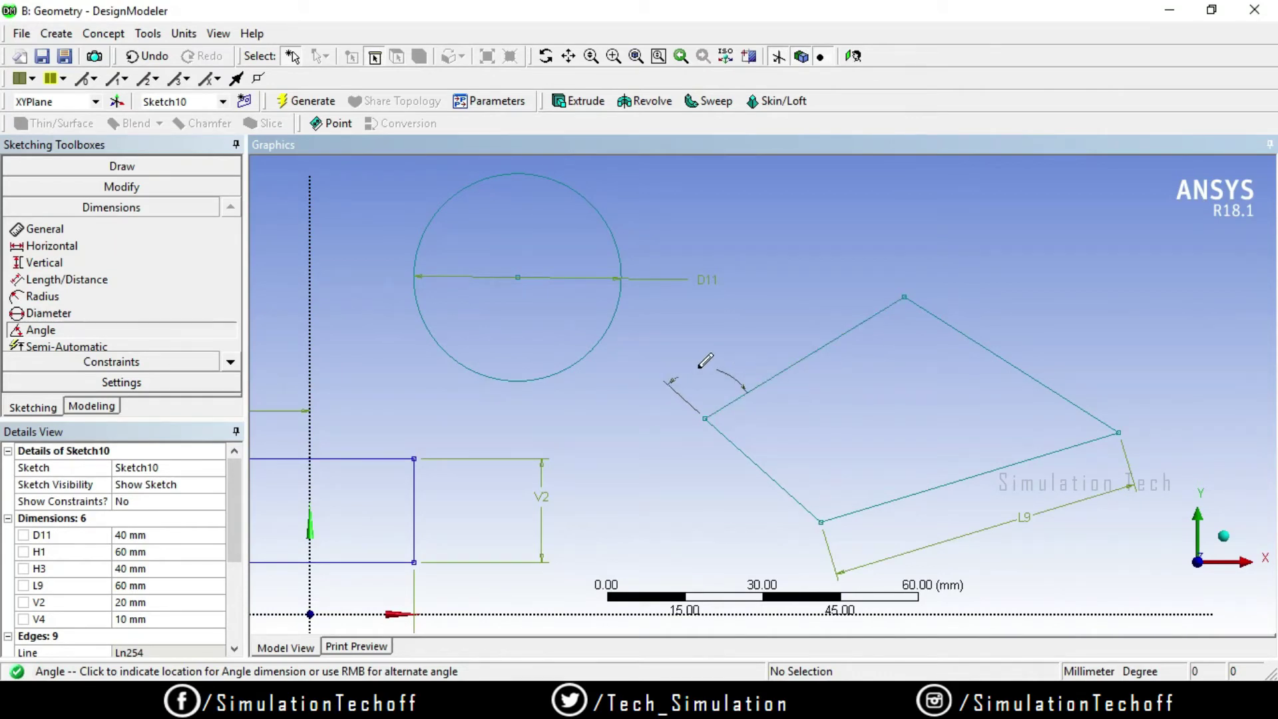
left_click(711, 333)
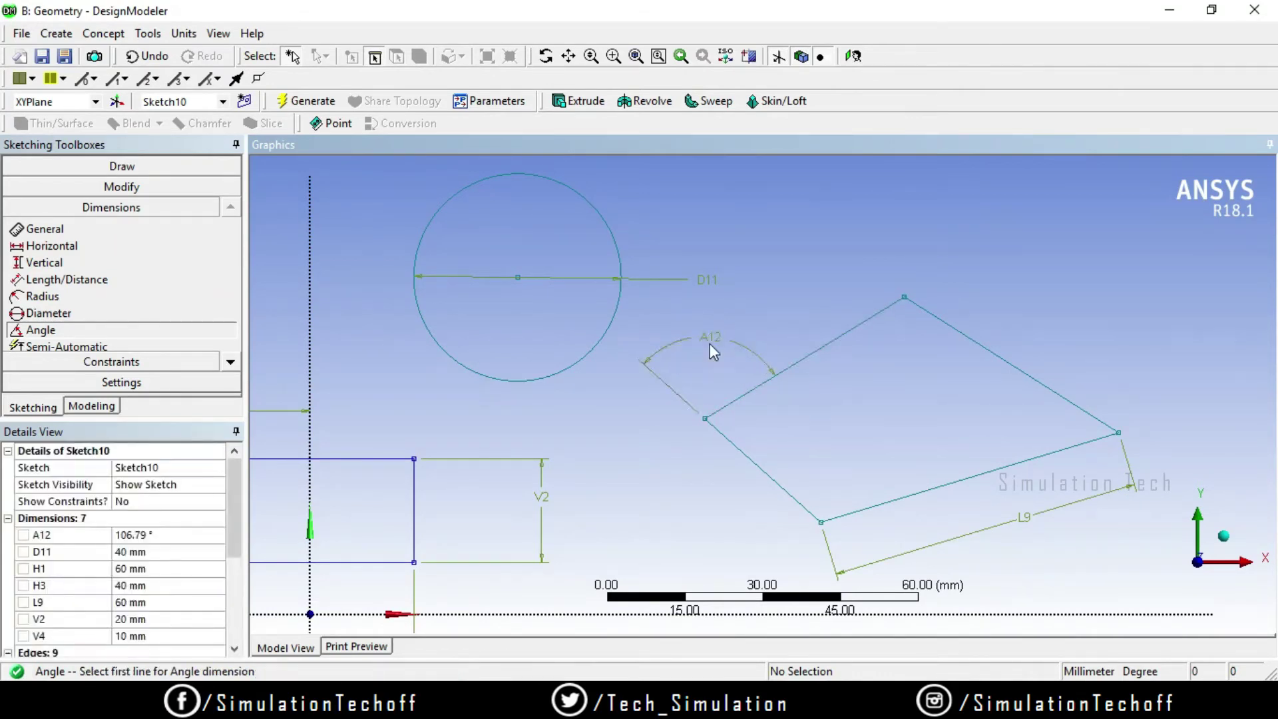
left_click(170, 536)
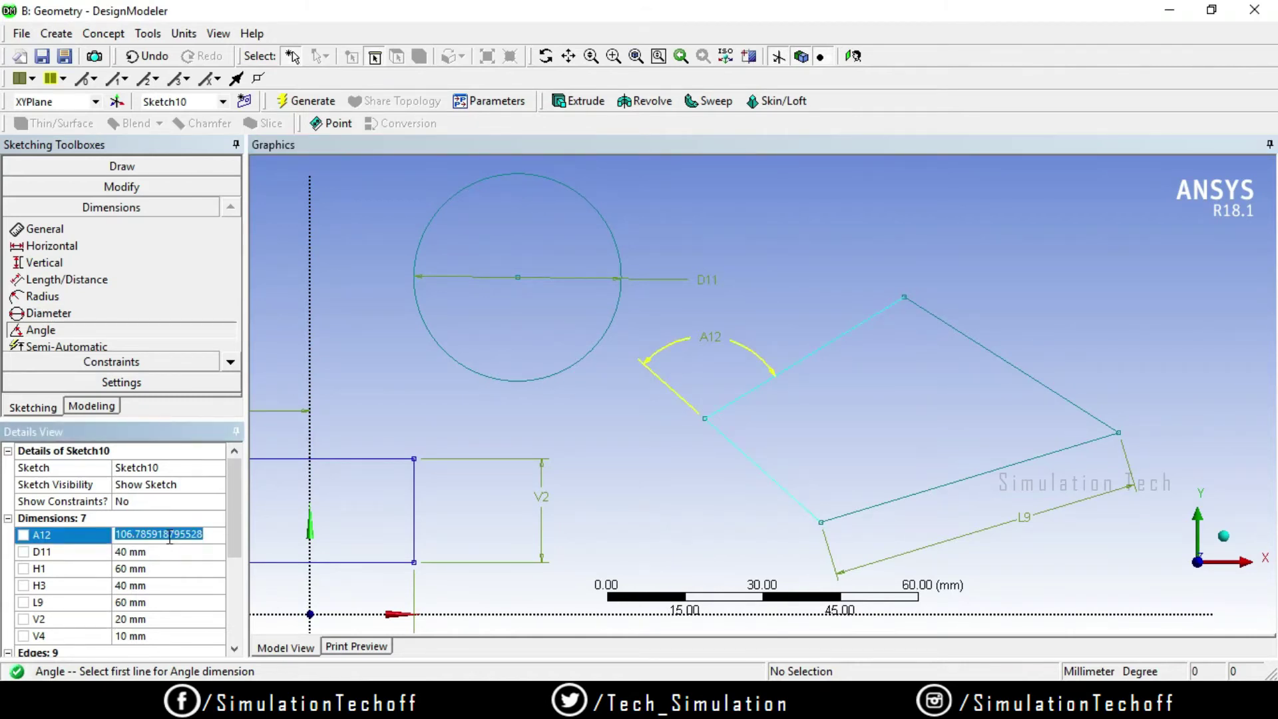
type("1")
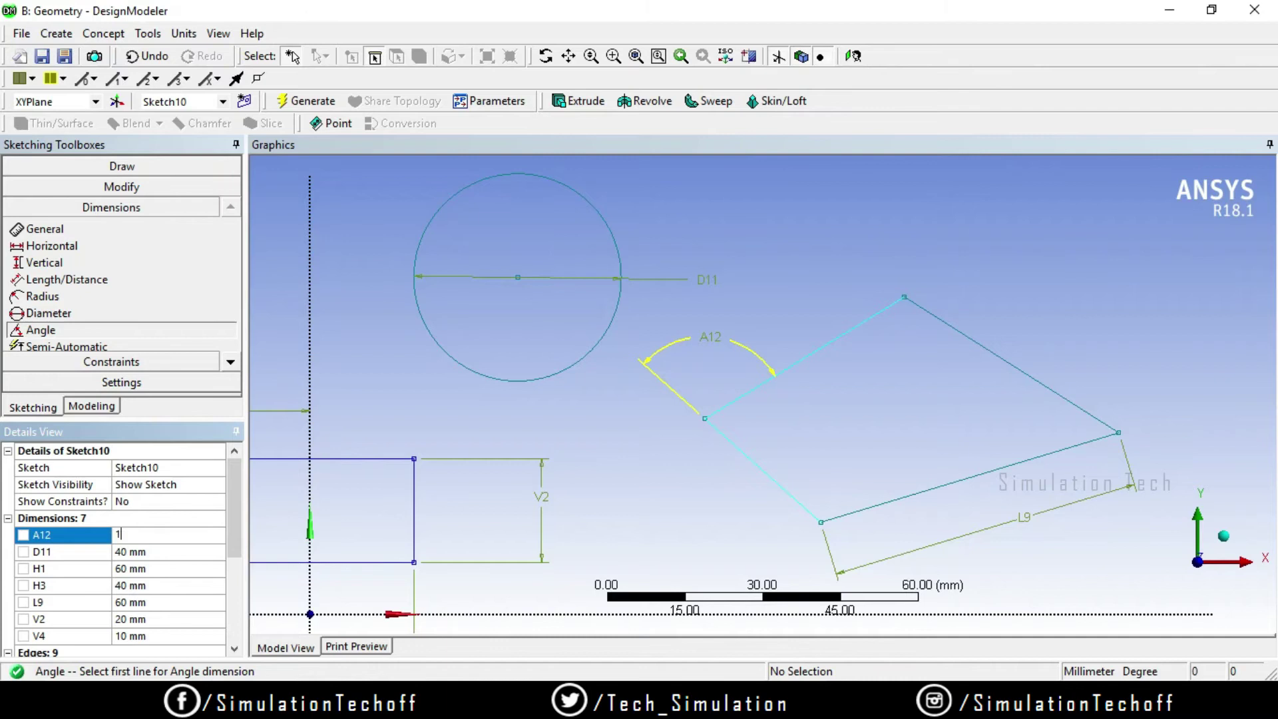
type("00")
key("Return")
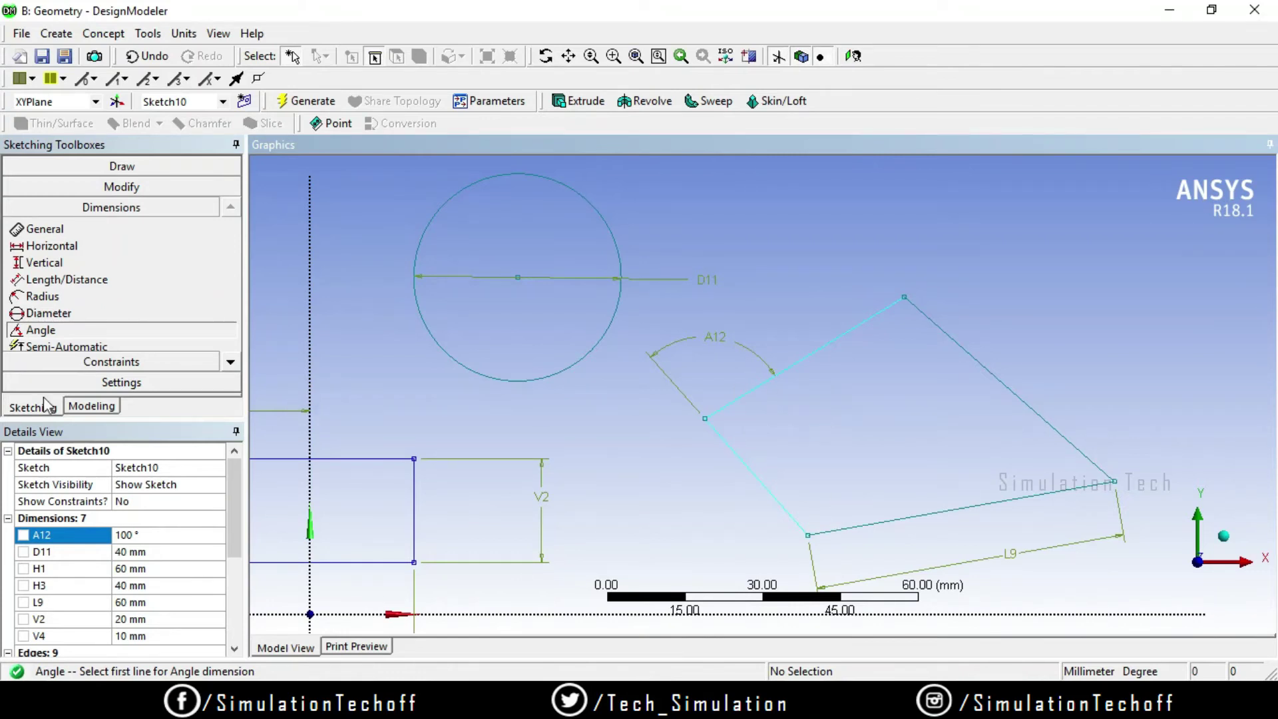
Step: Place all dimensions suggested by the Semi-Automatic tool for the quadrilateral's remaining edges and the position of the circle
left_click(231, 362)
left_click(230, 362)
left_click(231, 362)
left_click(230, 362)
left_click(230, 362)
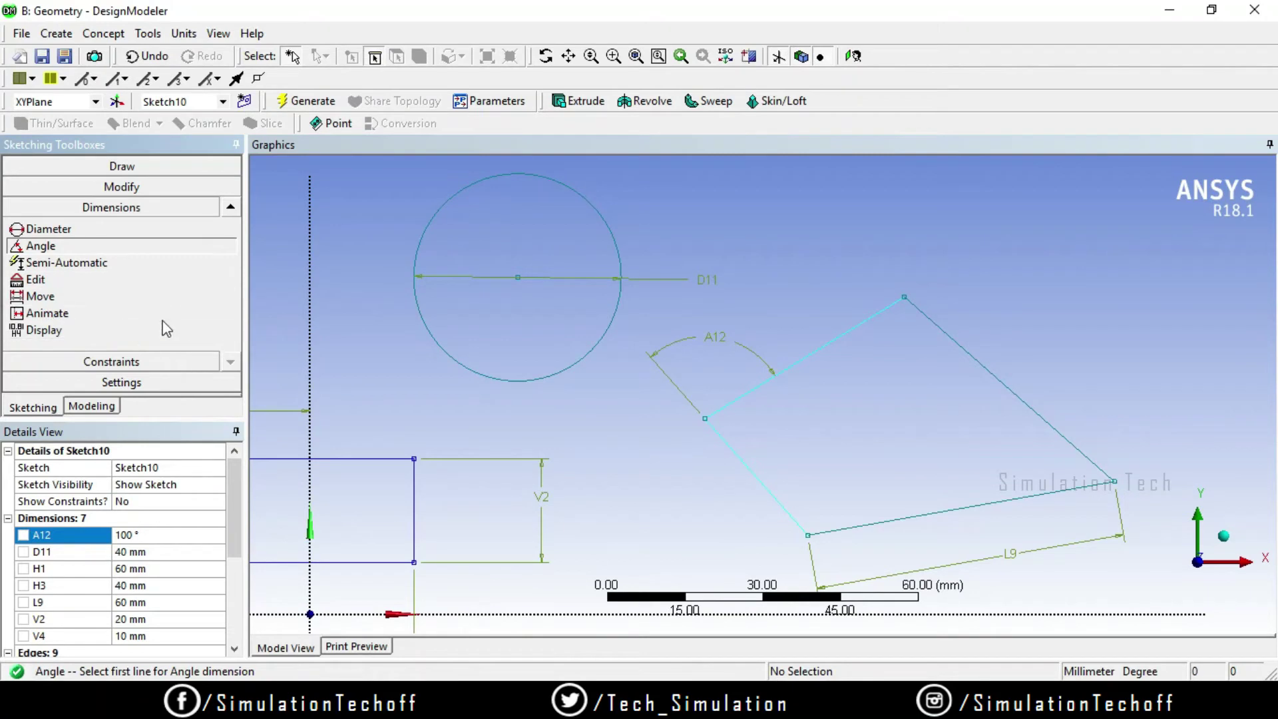
scroll(719, 362, "down", 5)
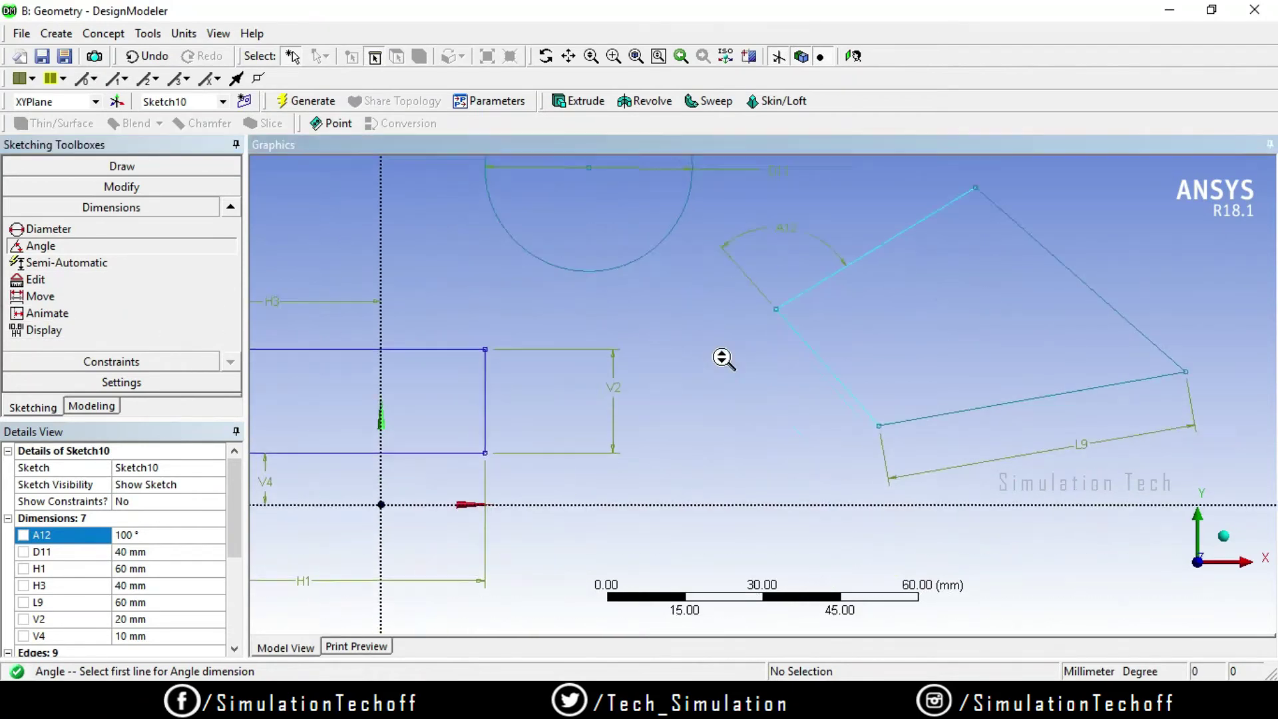
scroll(652, 373, "up", 1)
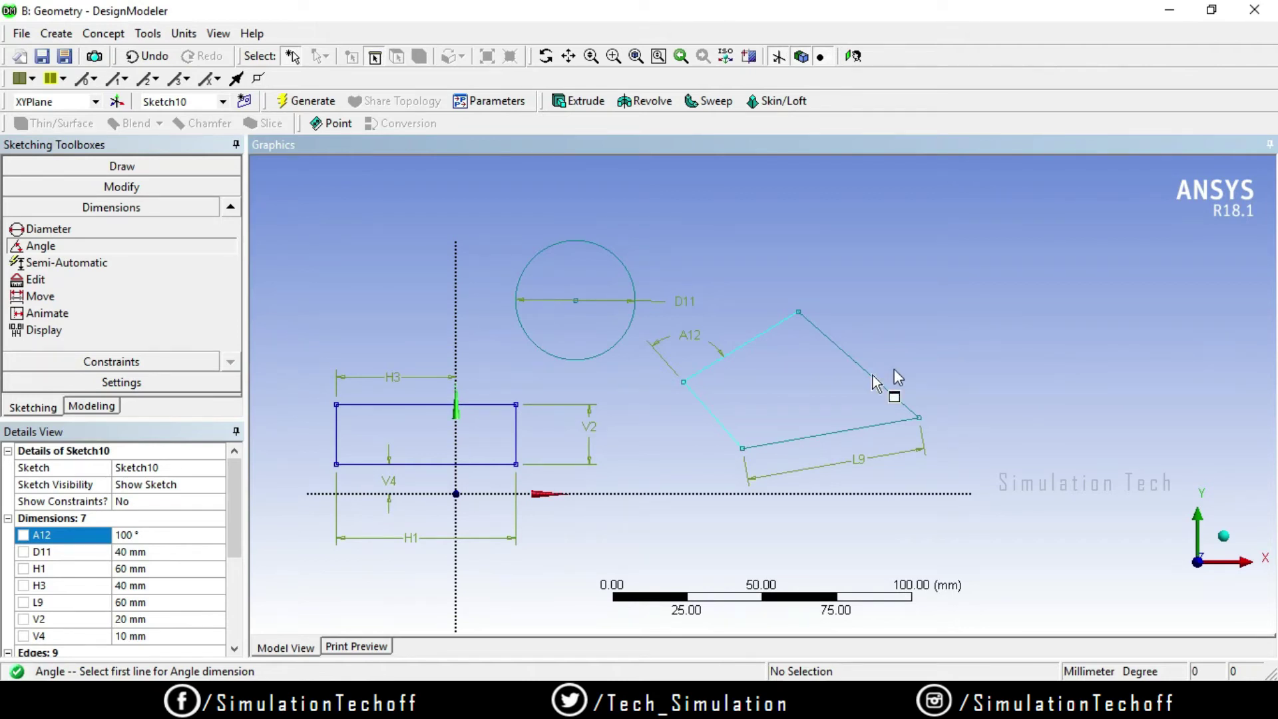
left_click(118, 270)
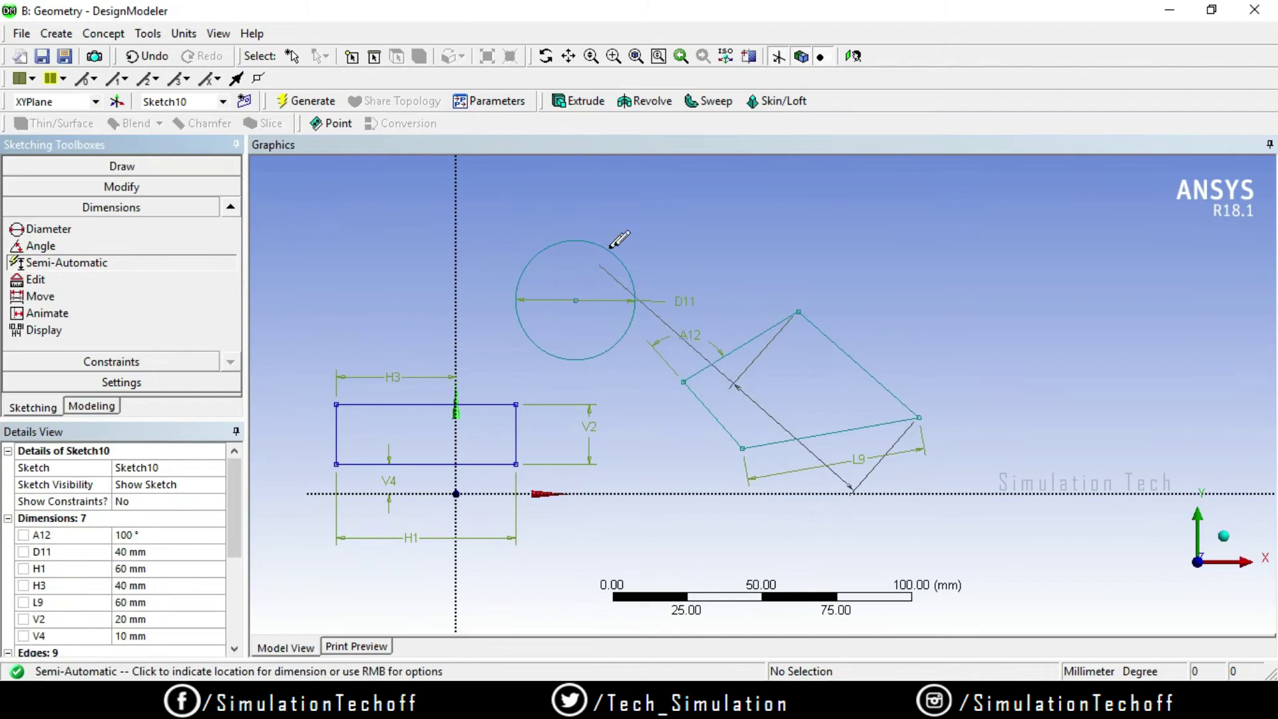
left_click(798, 212)
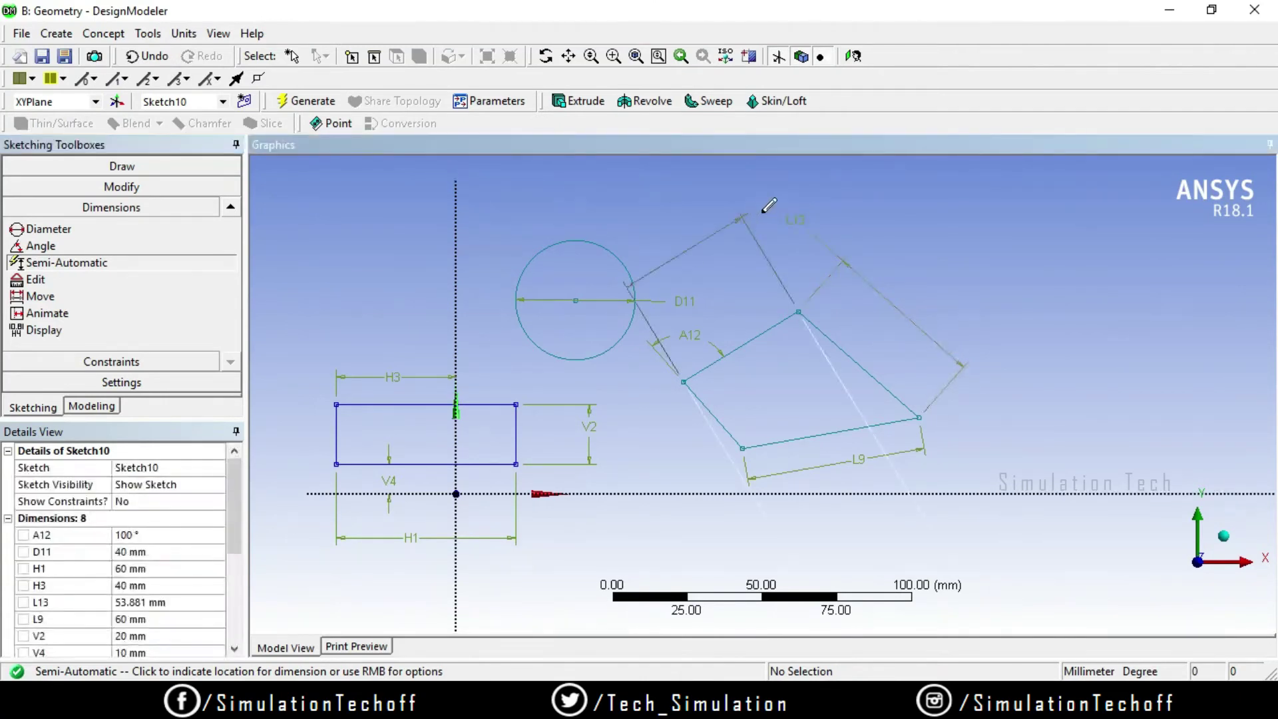
left_click(712, 220)
left_click(485, 232)
left_click(344, 257)
left_click(414, 232)
left_click(509, 208)
left_click(410, 196)
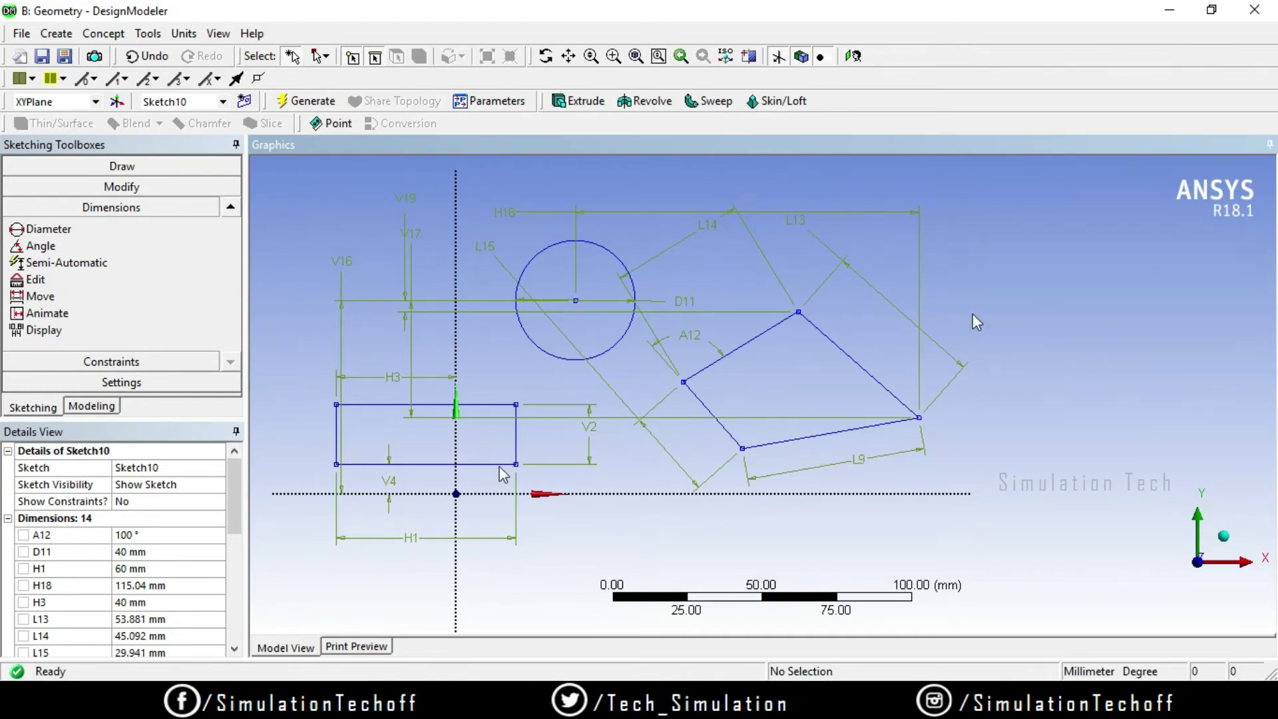
Step: Use the Edit dimension tool to set H3, the horizontal distance from the rectangle's left side to the Y axis, to 30 mm
middle_click_drag(571, 418, 687, 464, "ctrl")
scroll(719, 452, "up", 3)
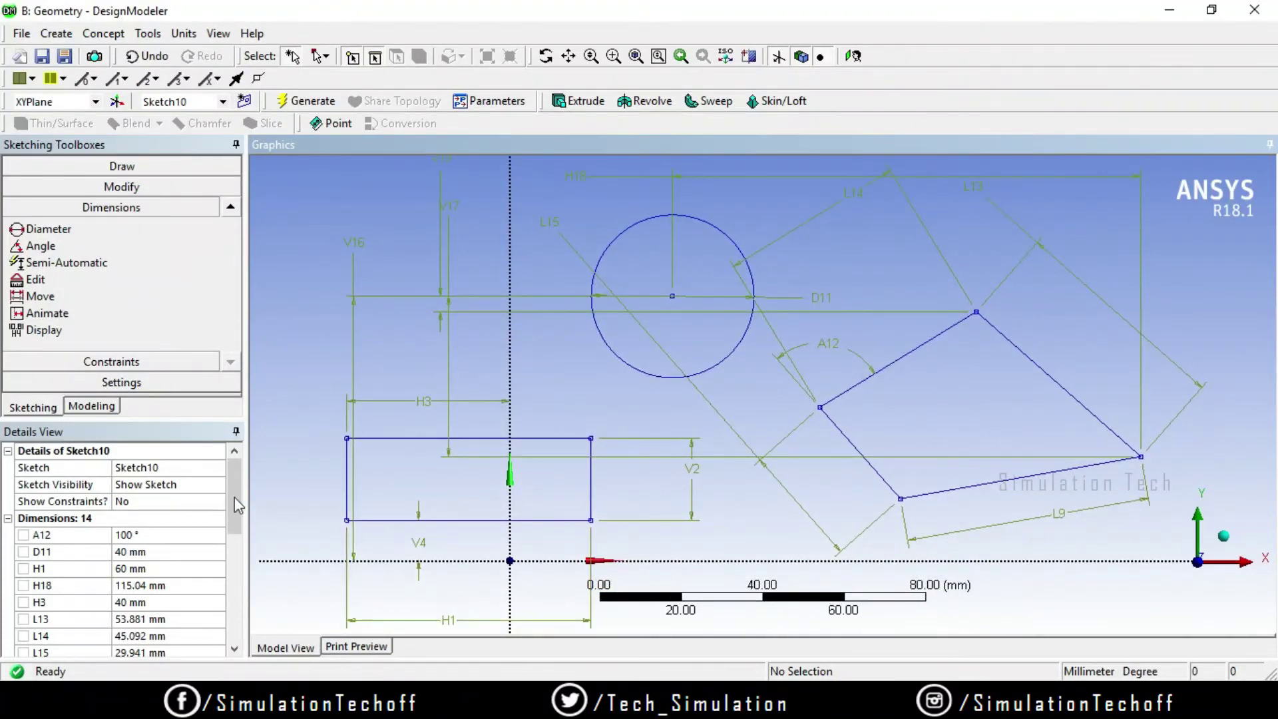
left_click_drag(229, 504, 229, 560)
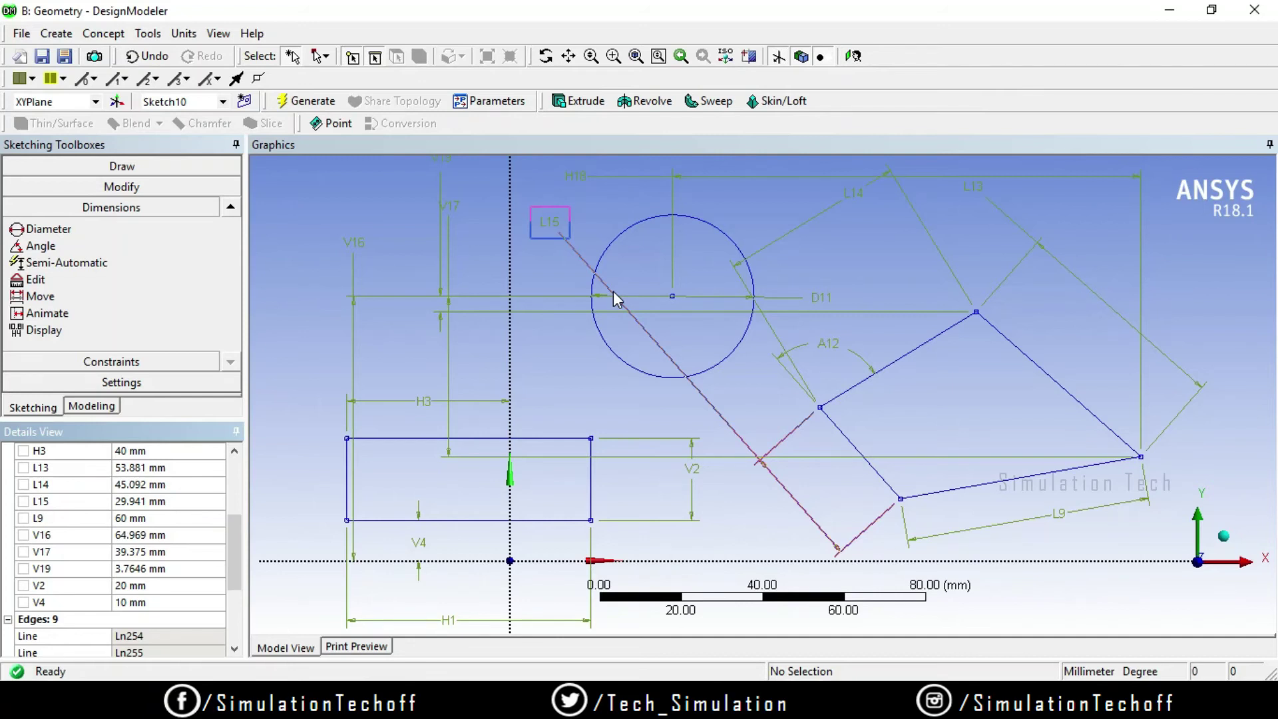
left_click(38, 280)
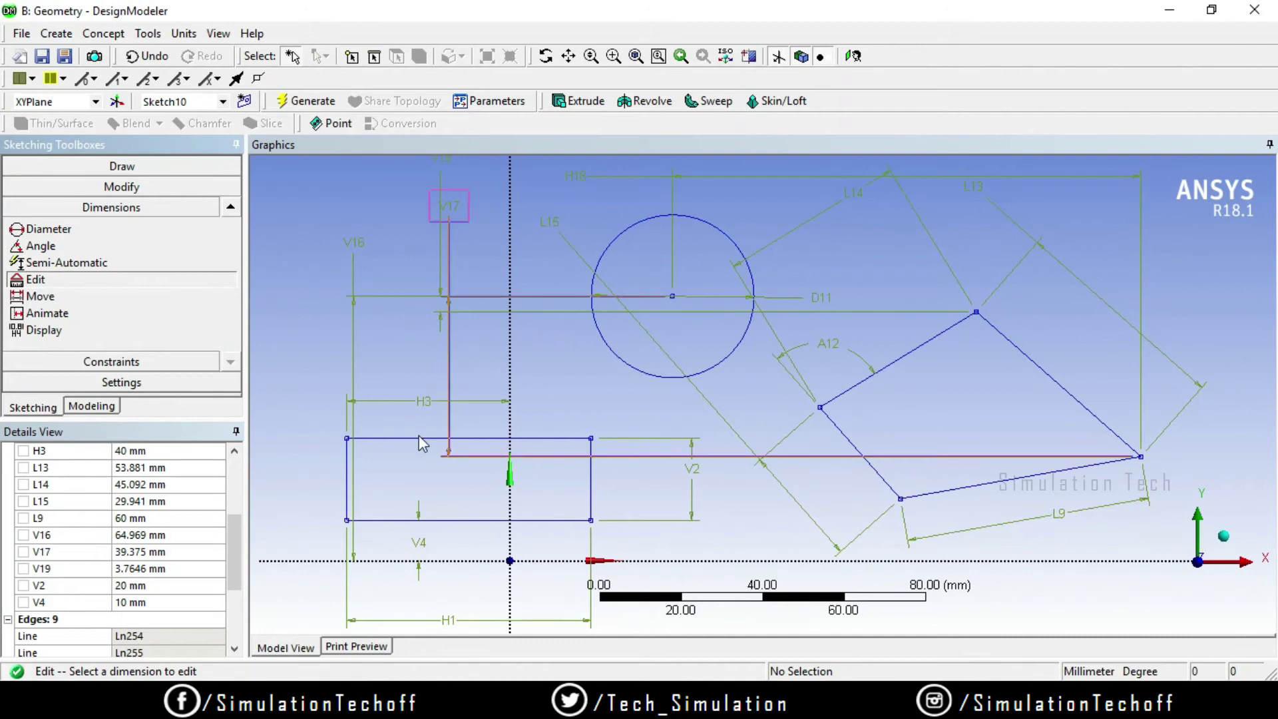
left_click(426, 401)
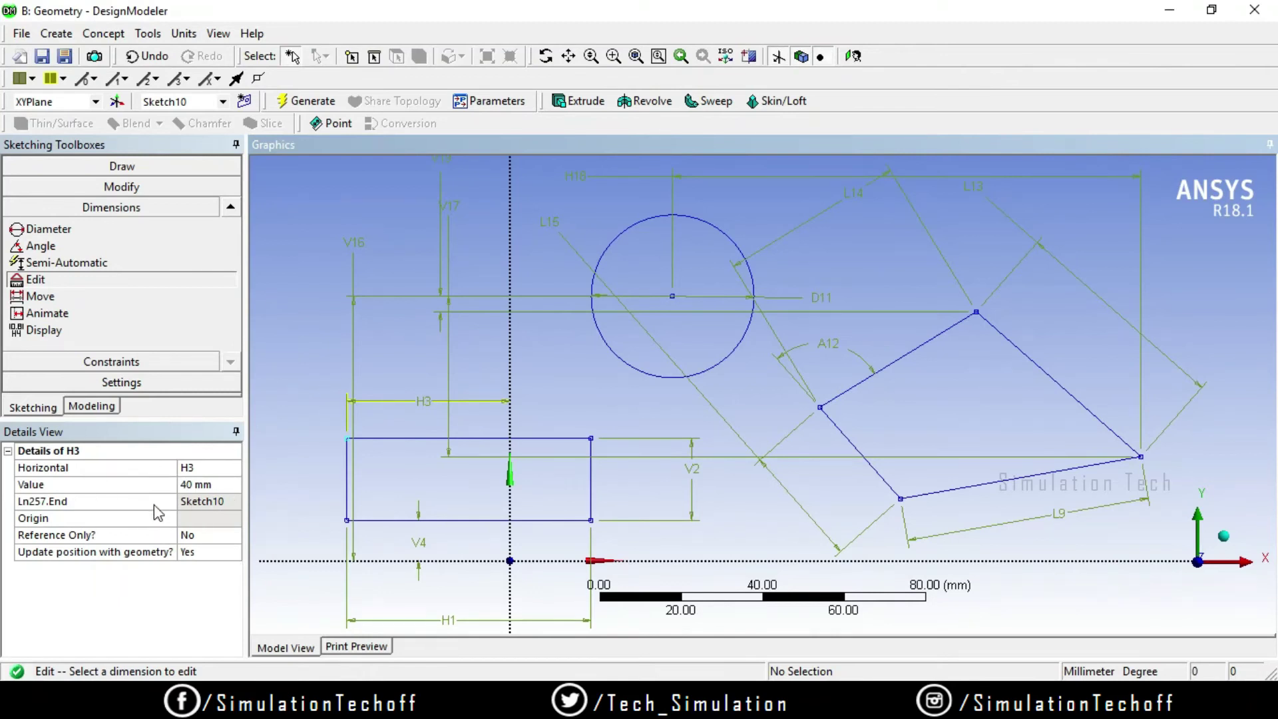
left_click(209, 485)
type("30")
key("Return")
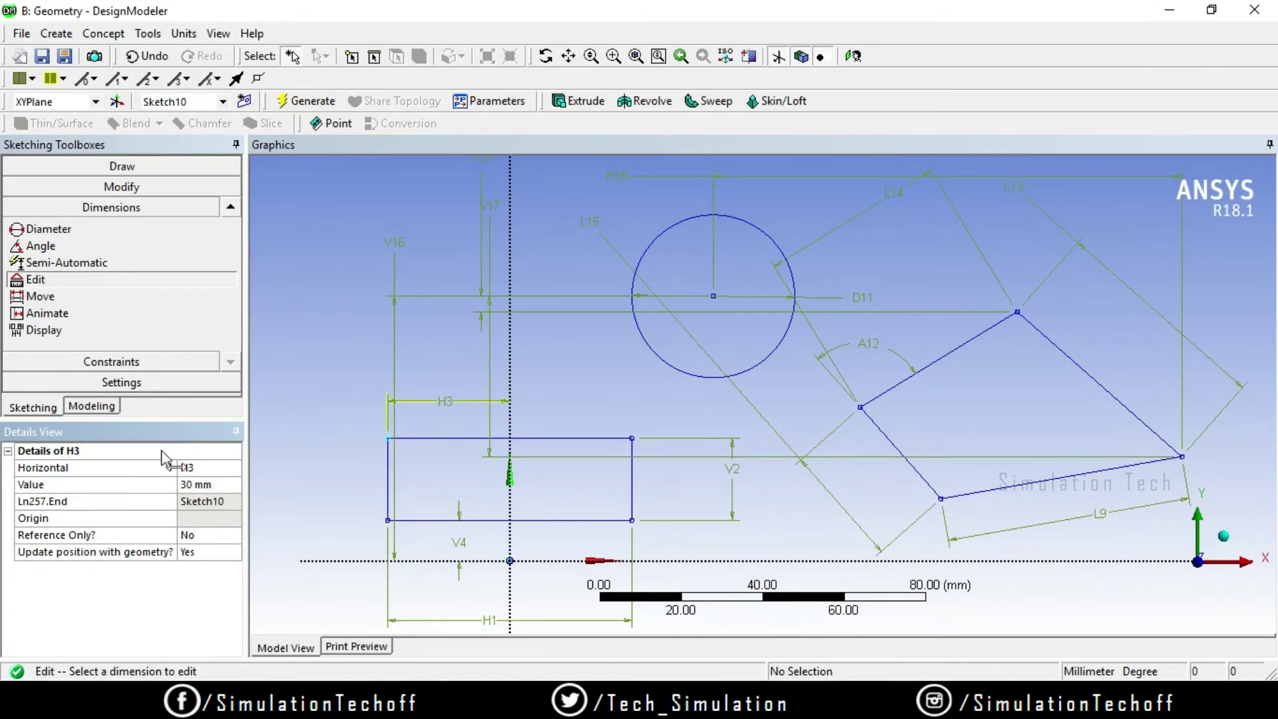
Step: Delete Sketch10 from the XY plane and confirm its removal
scroll(798, 389, "down", 5)
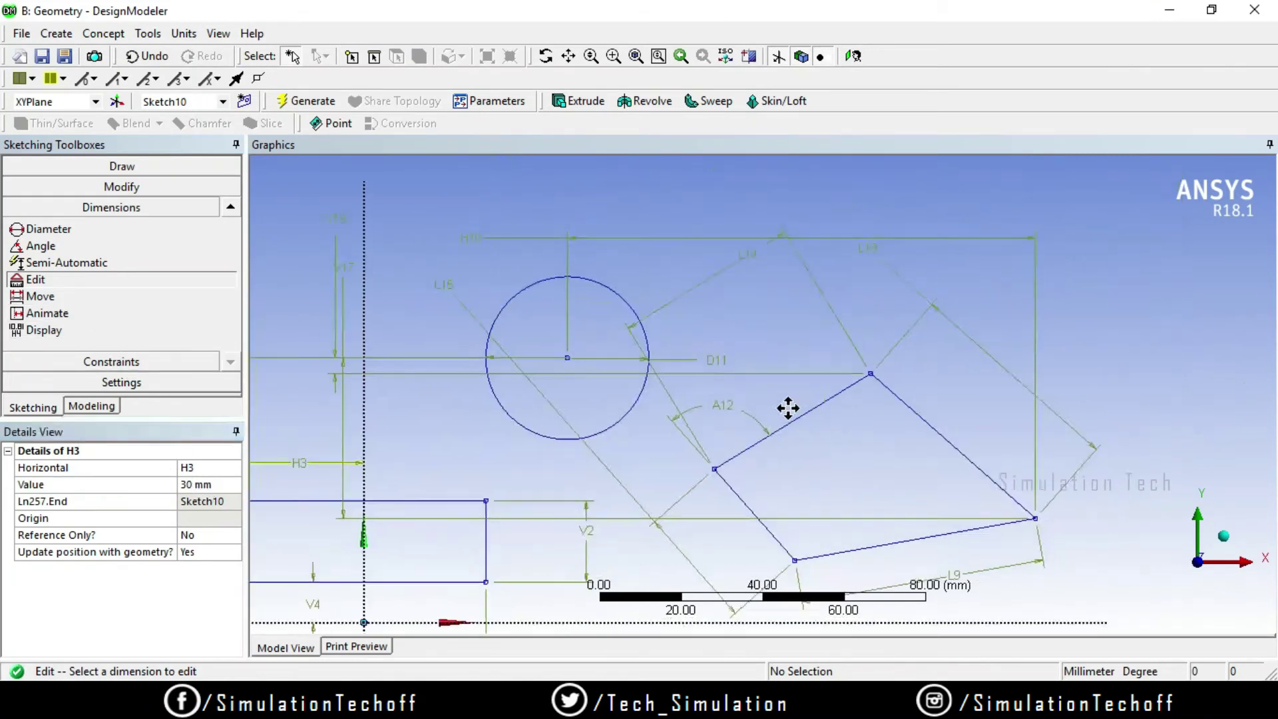
mouse_move(639, 403)
middle_mouse_down("ctrl")
mouse_move(659, 322)
mouse_move(661, 360)
mouse_move(698, 346)
middle_mouse_up("ctrl")
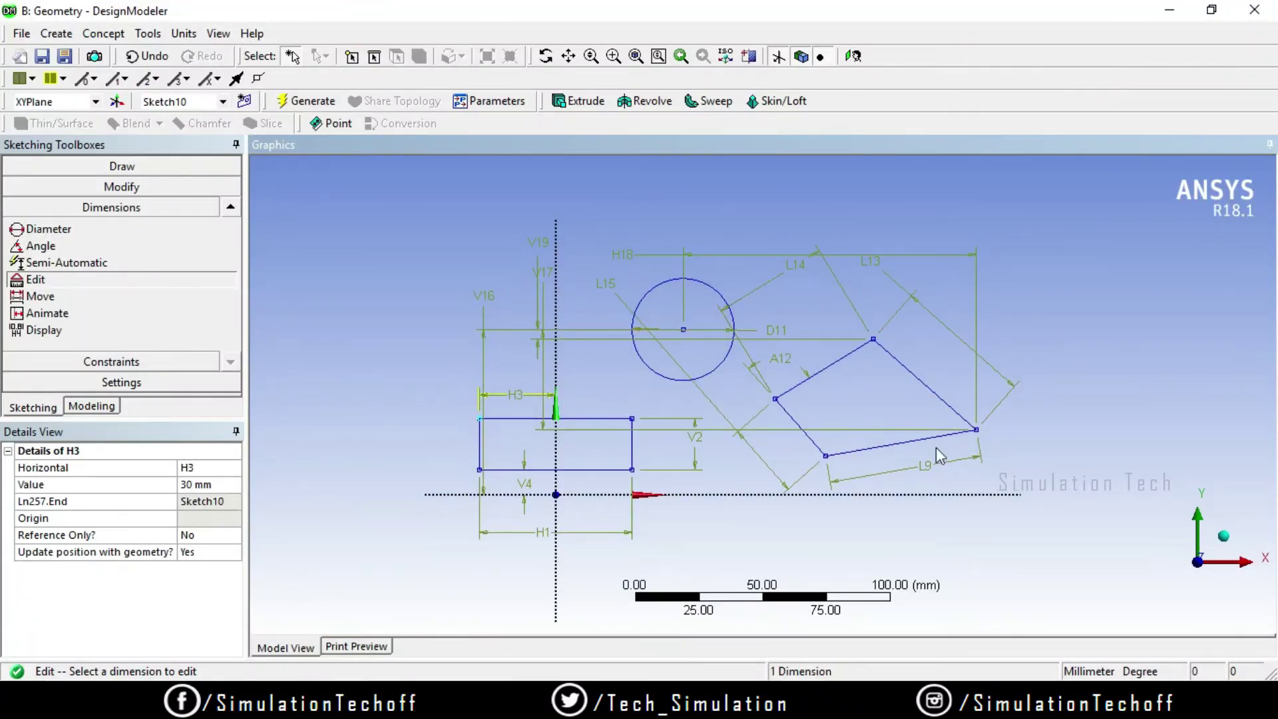
left_click(712, 339)
left_click(744, 291)
left_click(98, 170)
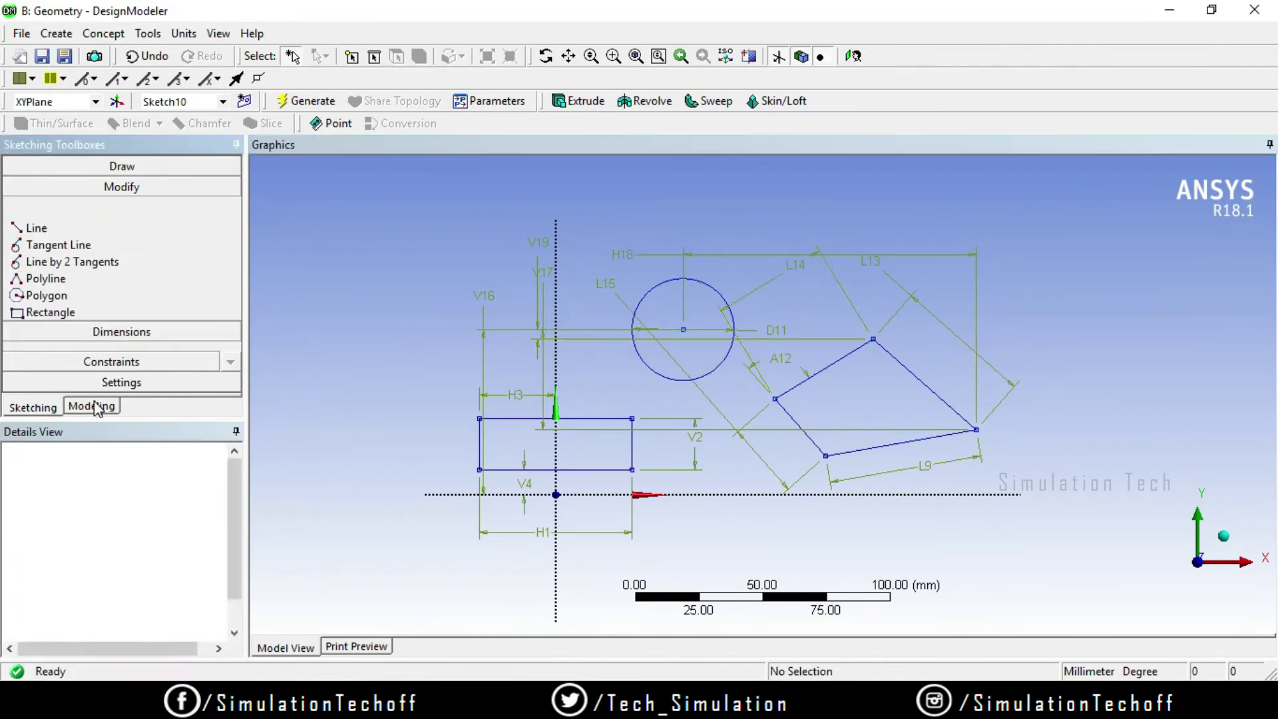
left_click(93, 406)
right_click(108, 199)
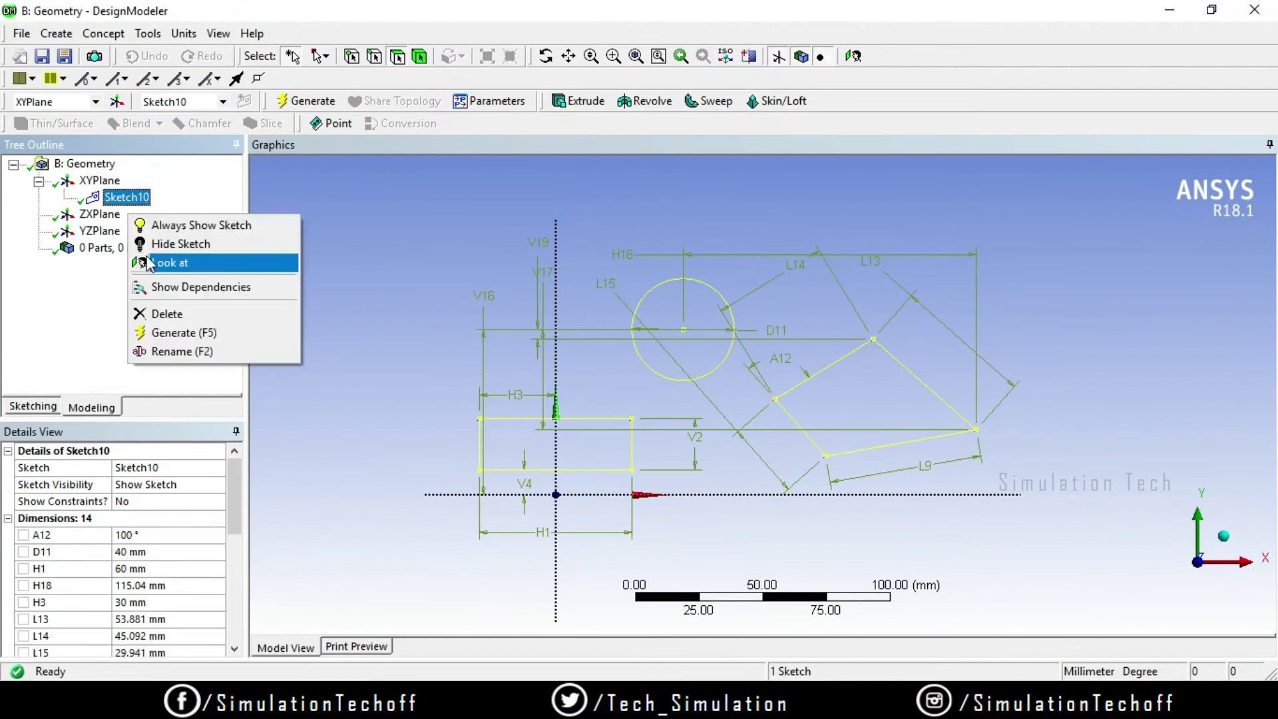
left_click(159, 314)
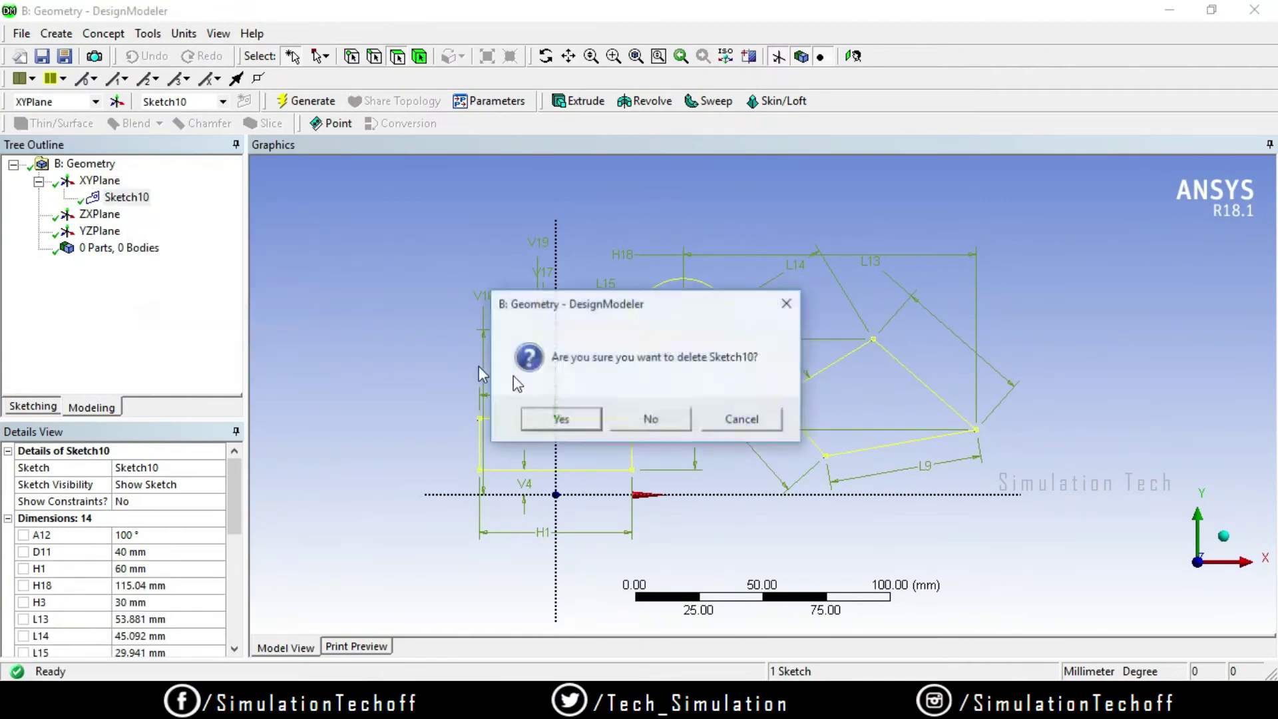
left_click(578, 419)
Step: Sketch a rectangle about 33 mm wide and 18 mm high on the XY plane, above and left of the origin
left_click(41, 407)
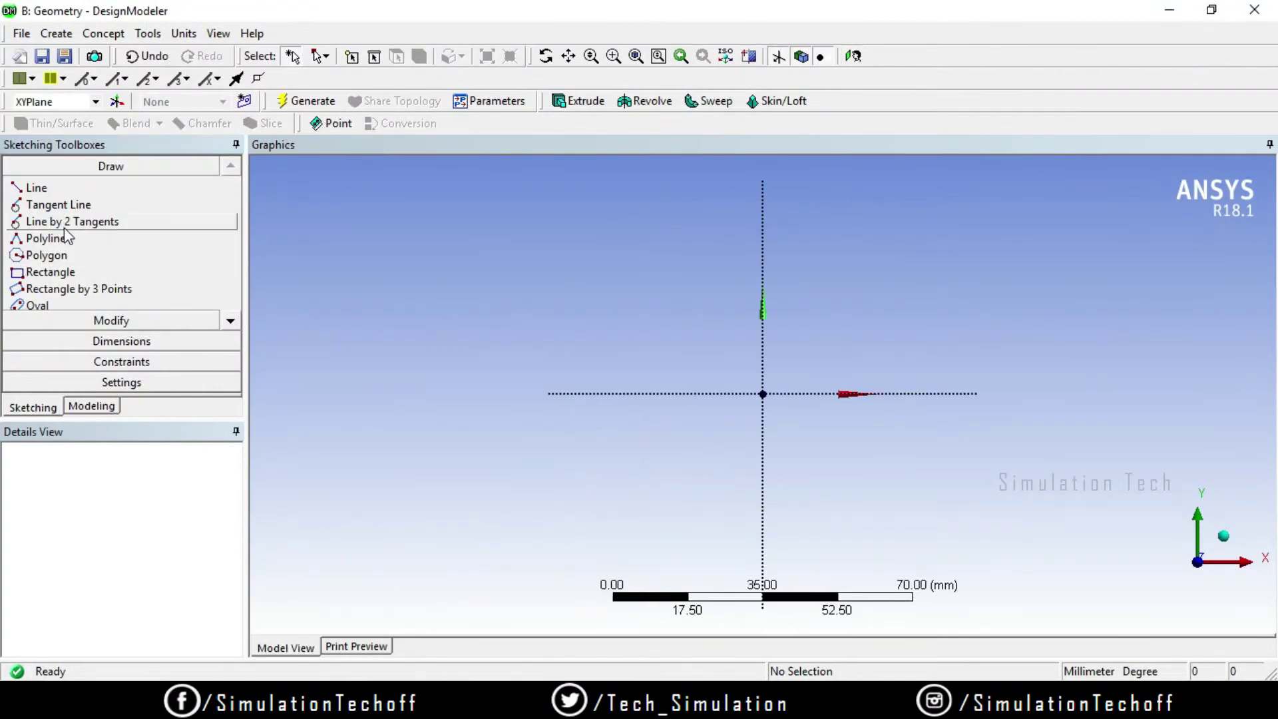
left_click(73, 273)
left_click(528, 231)
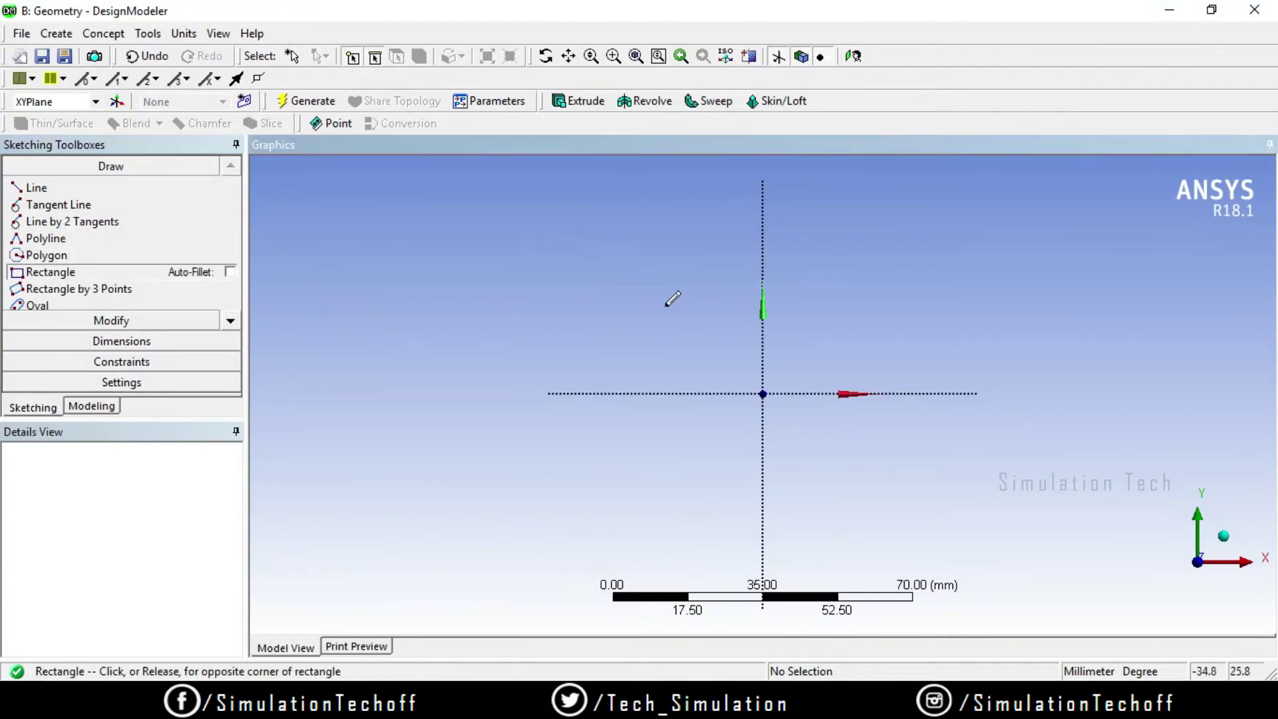
left_click(670, 309)
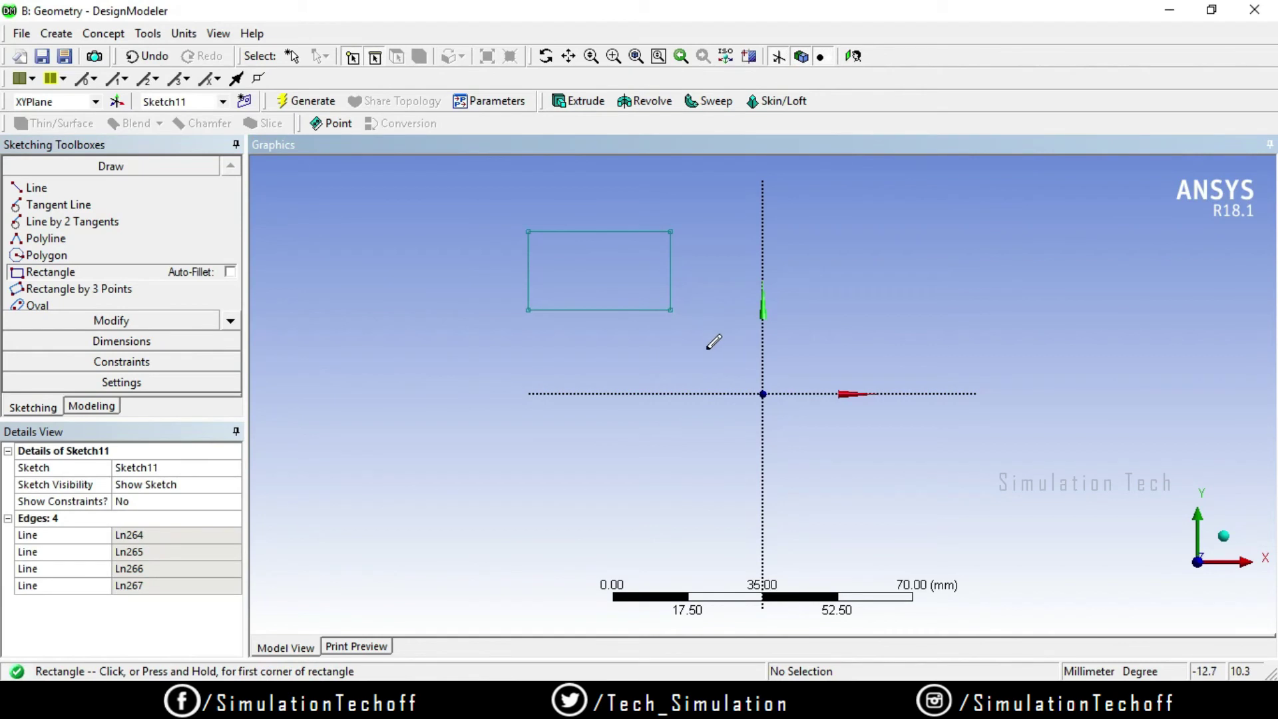
Step: Add General dimensions for the rectangle's height, placed to its right, and its width, placed below it
scroll(607, 277, "up", 2)
scroll(528, 221, "up", 1)
middle_click_drag(528, 221, 573, 405, "ctrl")
left_click(83, 343)
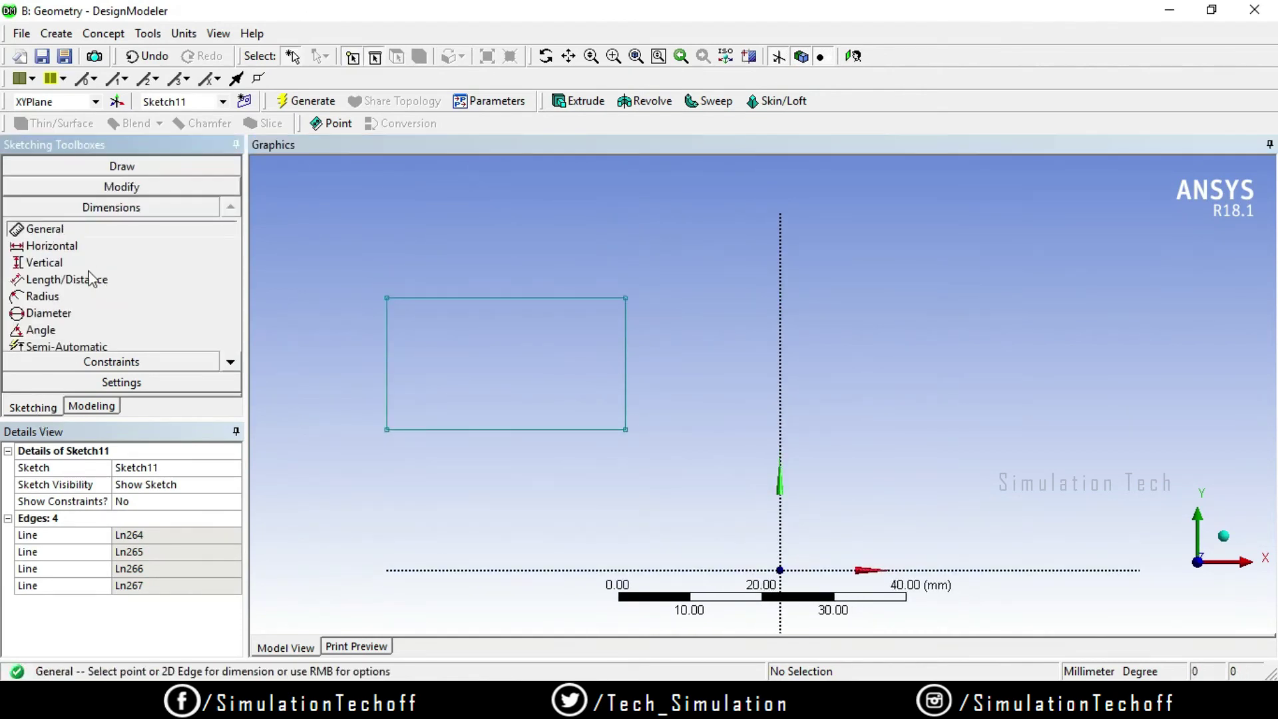
left_click(628, 354)
left_click(686, 359)
left_click(503, 431)
left_click(508, 485)
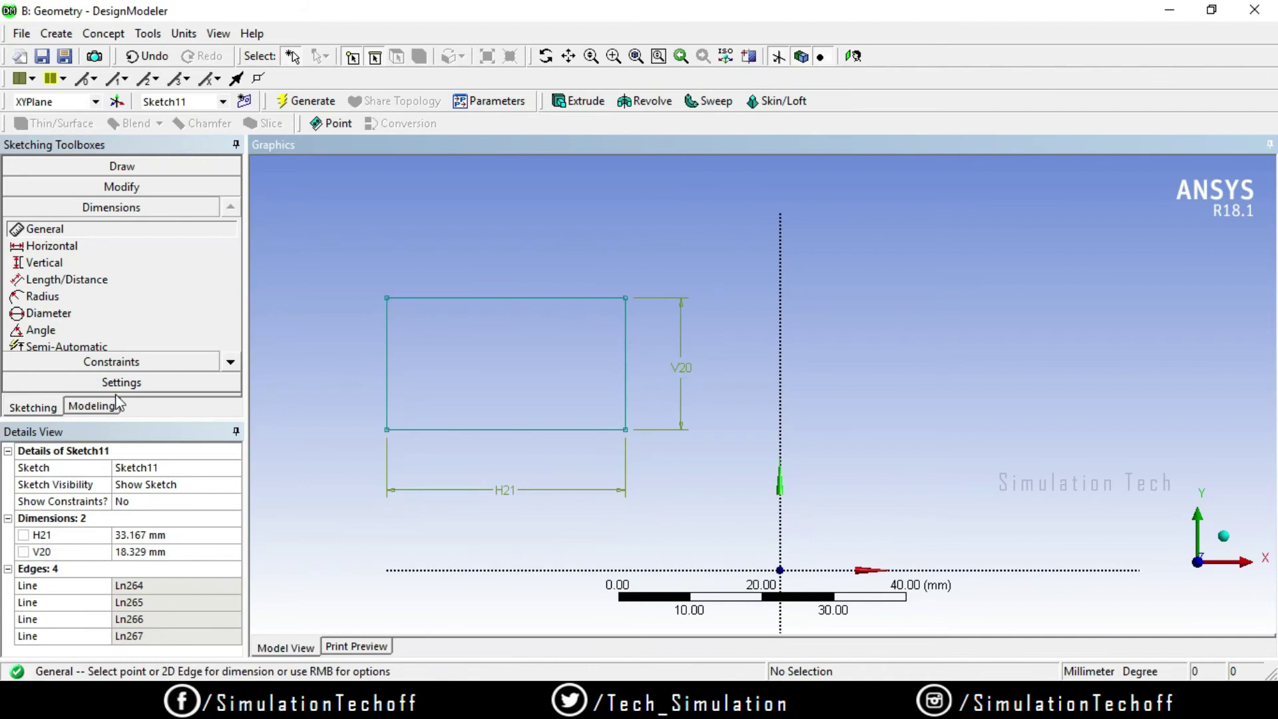
Step: Use the Move dimension tool to shift the height label V20 above the rectangle and the width label H21 right of the Y axis
mouse_move(238, 362)
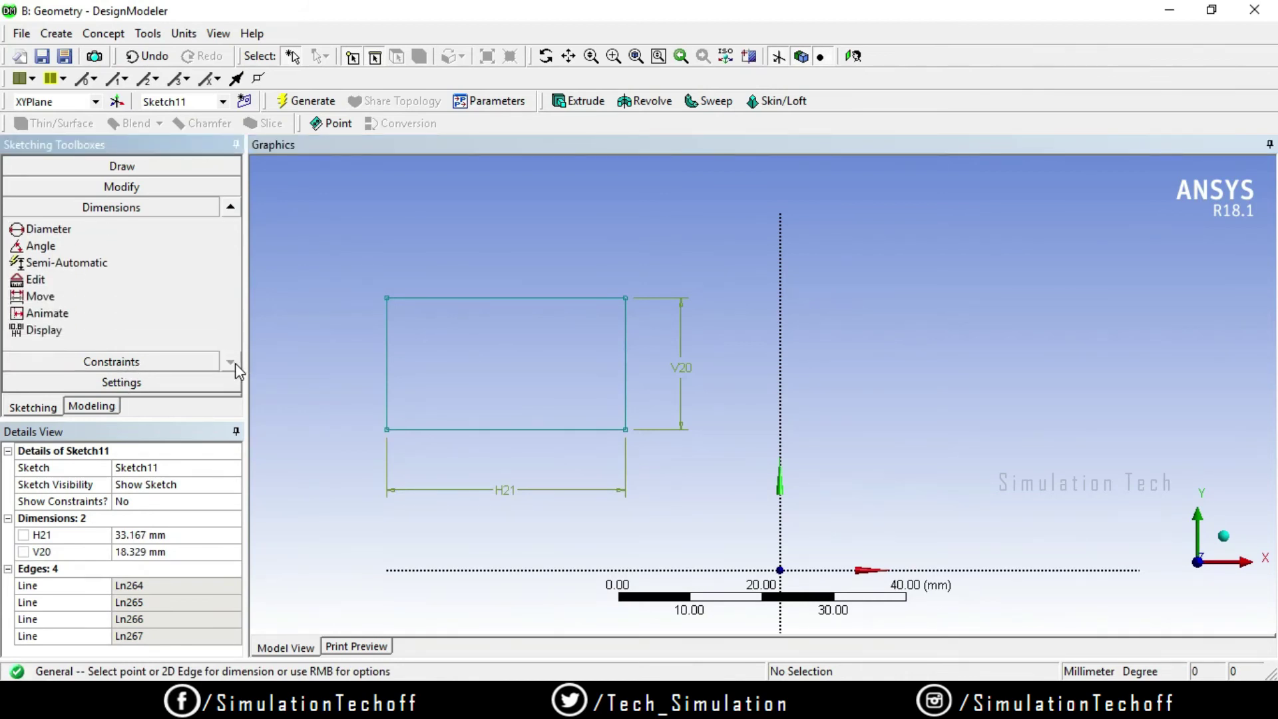
left_click(99, 278)
left_click(87, 298)
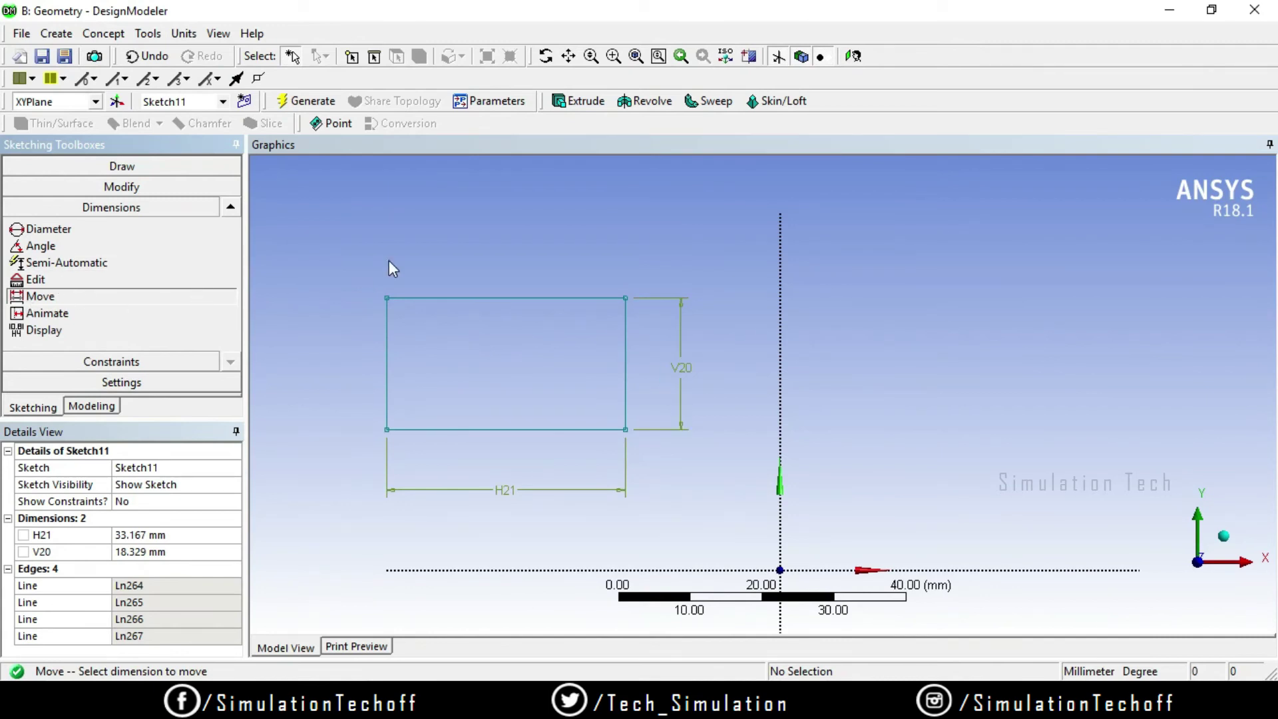
key("Escape")
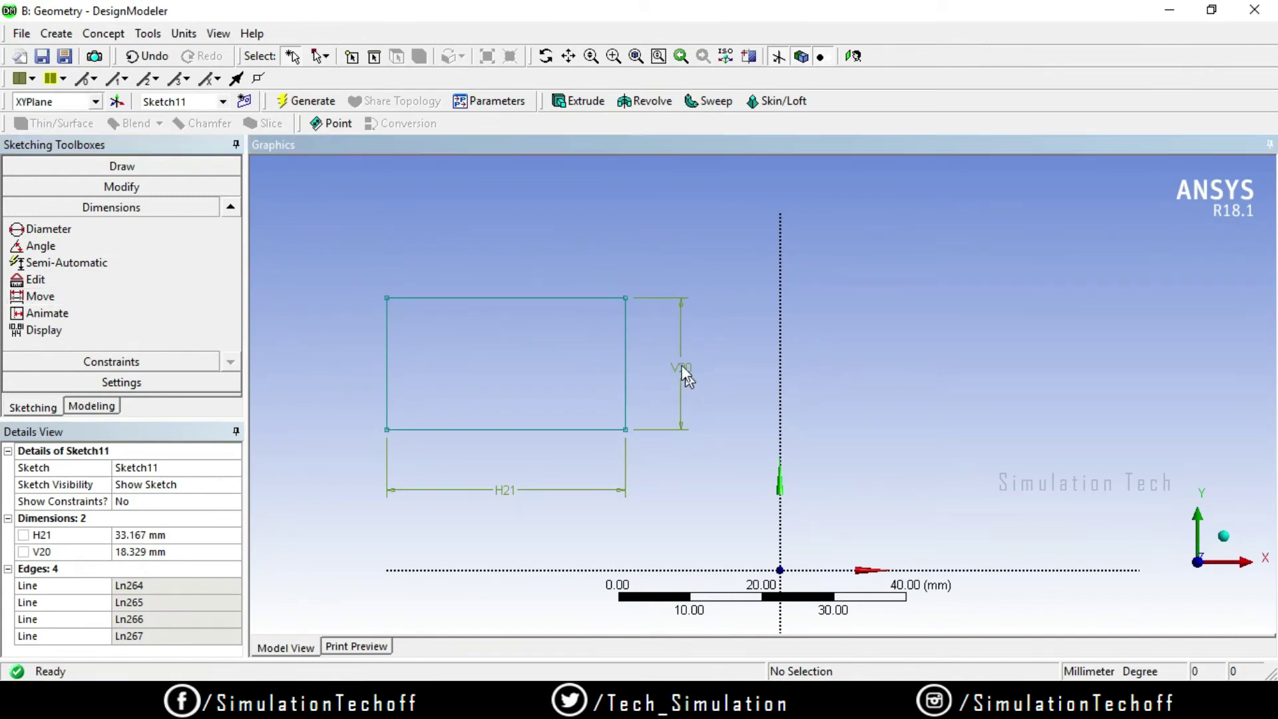
left_click(680, 370)
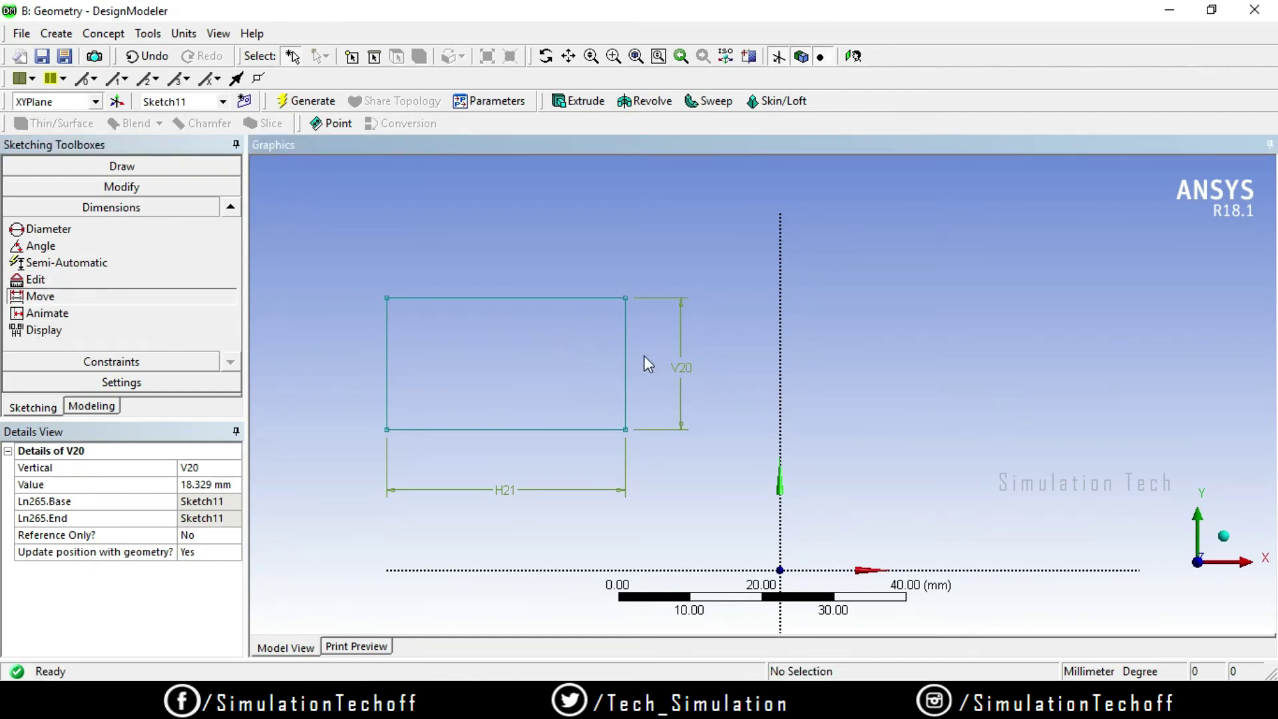
left_click(686, 353)
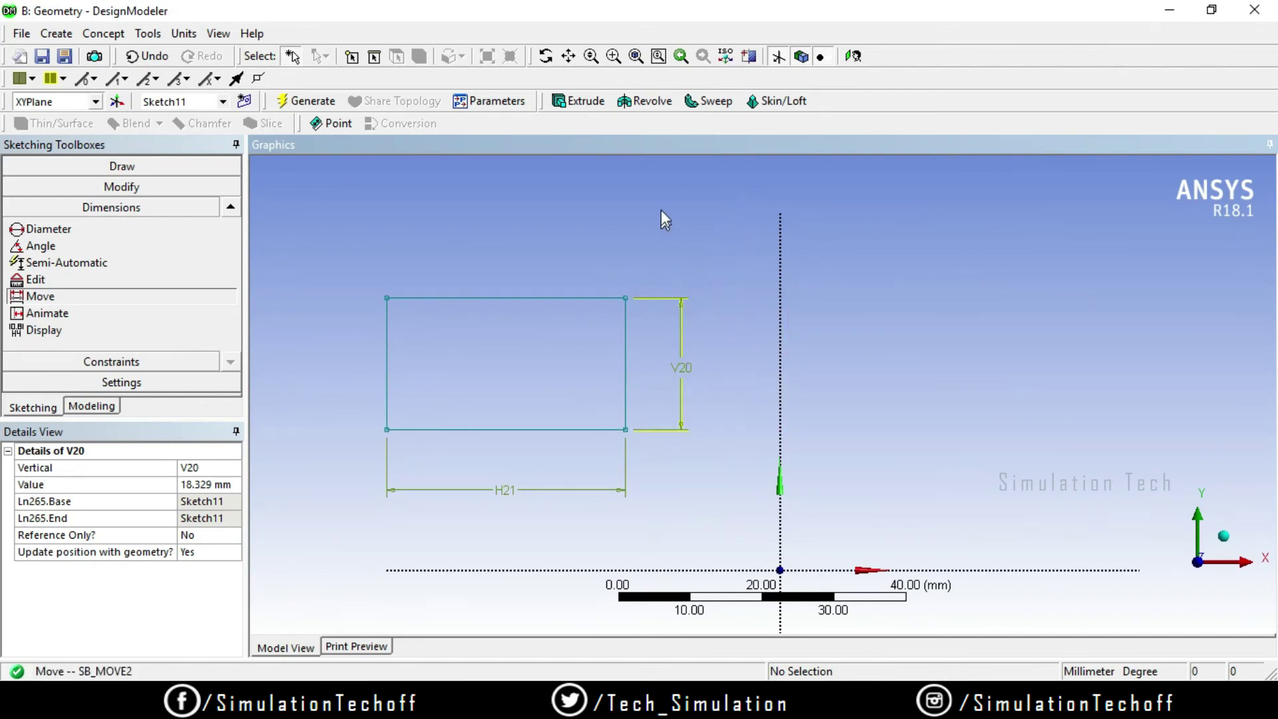
left_click(697, 186)
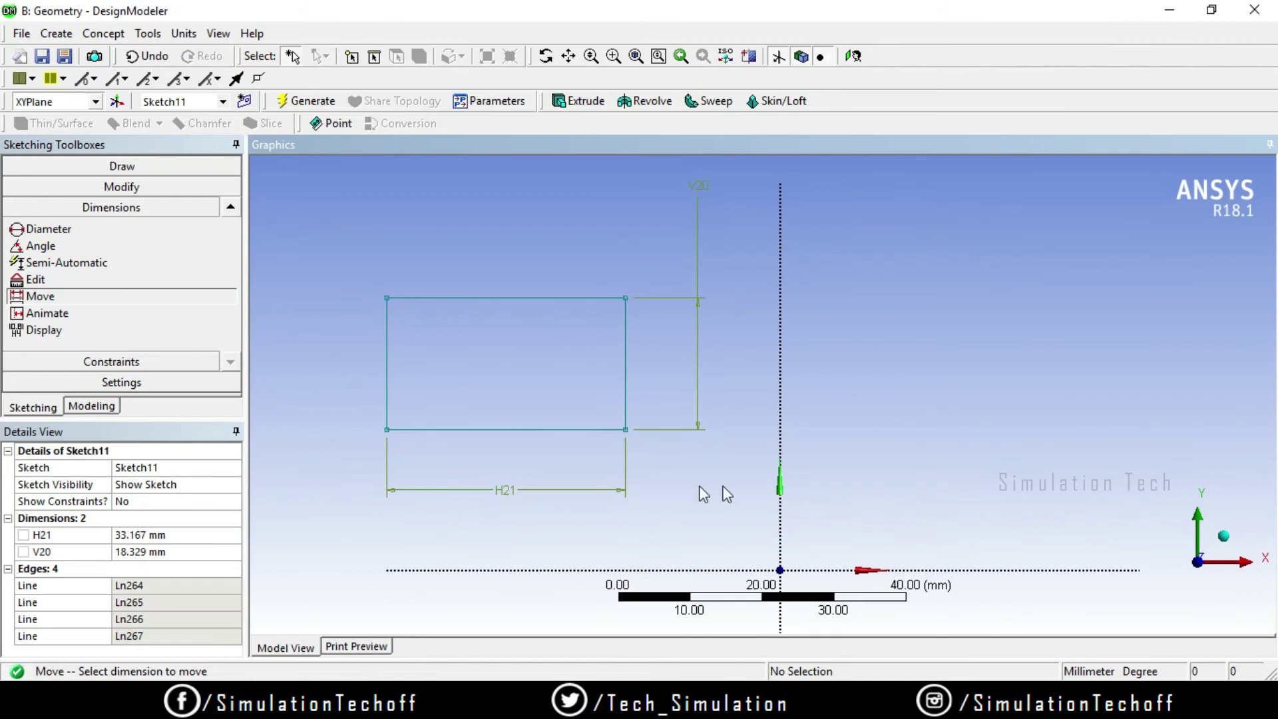
left_click(515, 480)
left_click(932, 511)
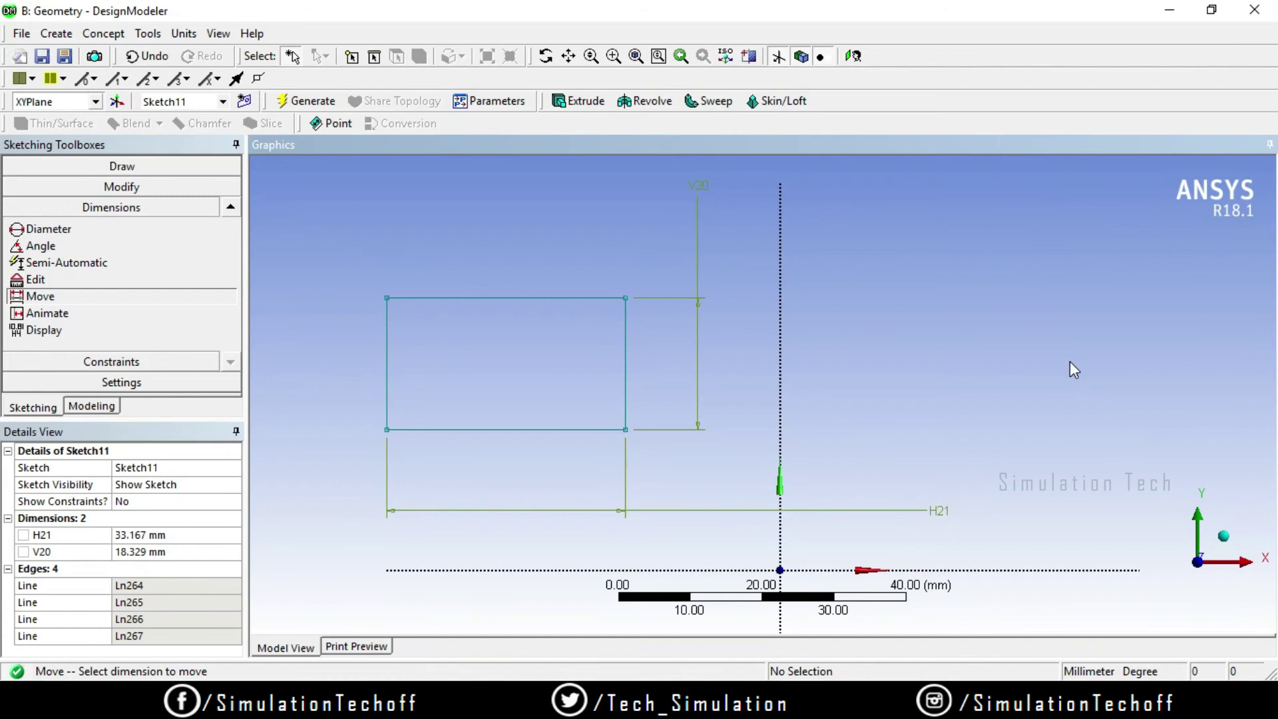
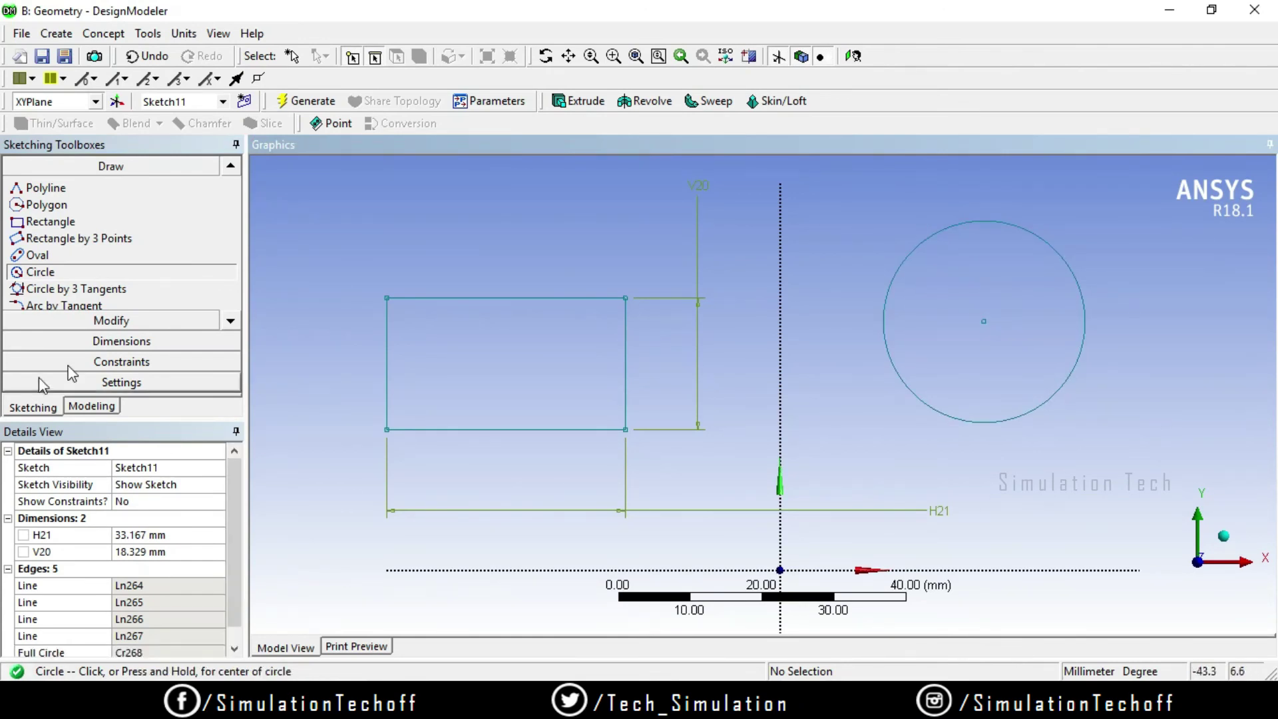
Step: Add a General diameter dimension to the circle and place its label outside the circle on the upper right
left_click(125, 365)
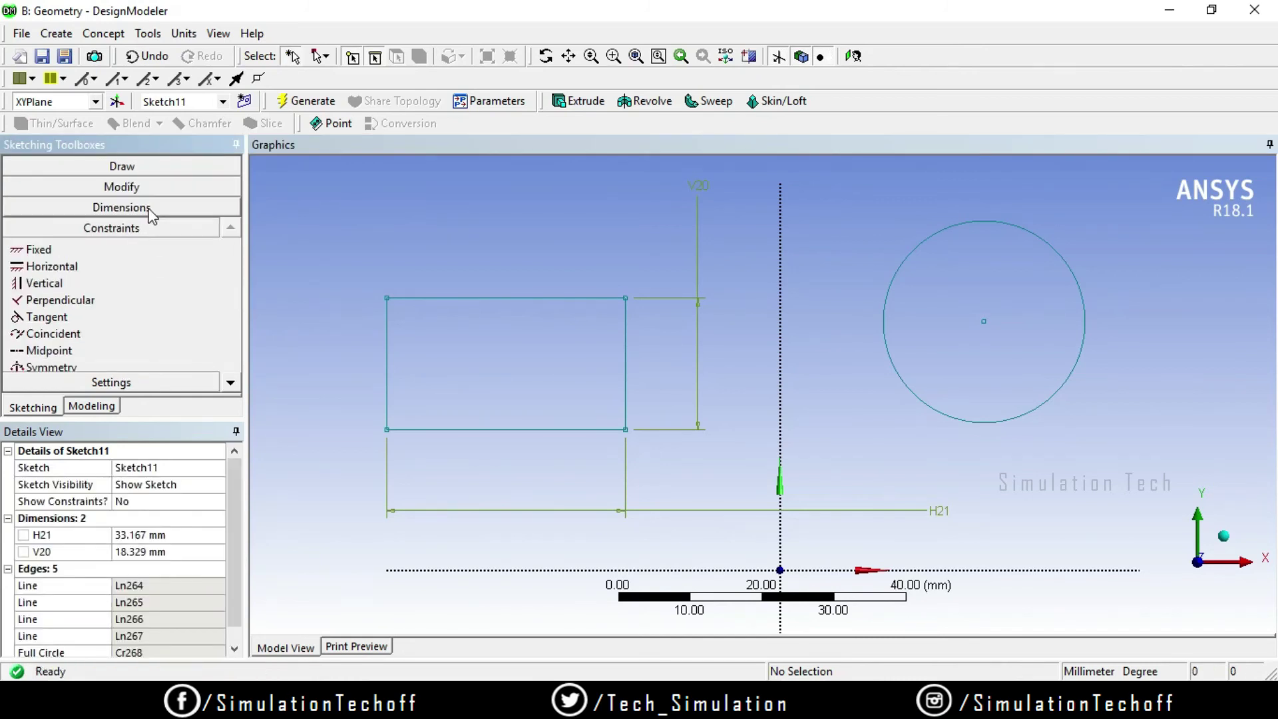
left_click(148, 209)
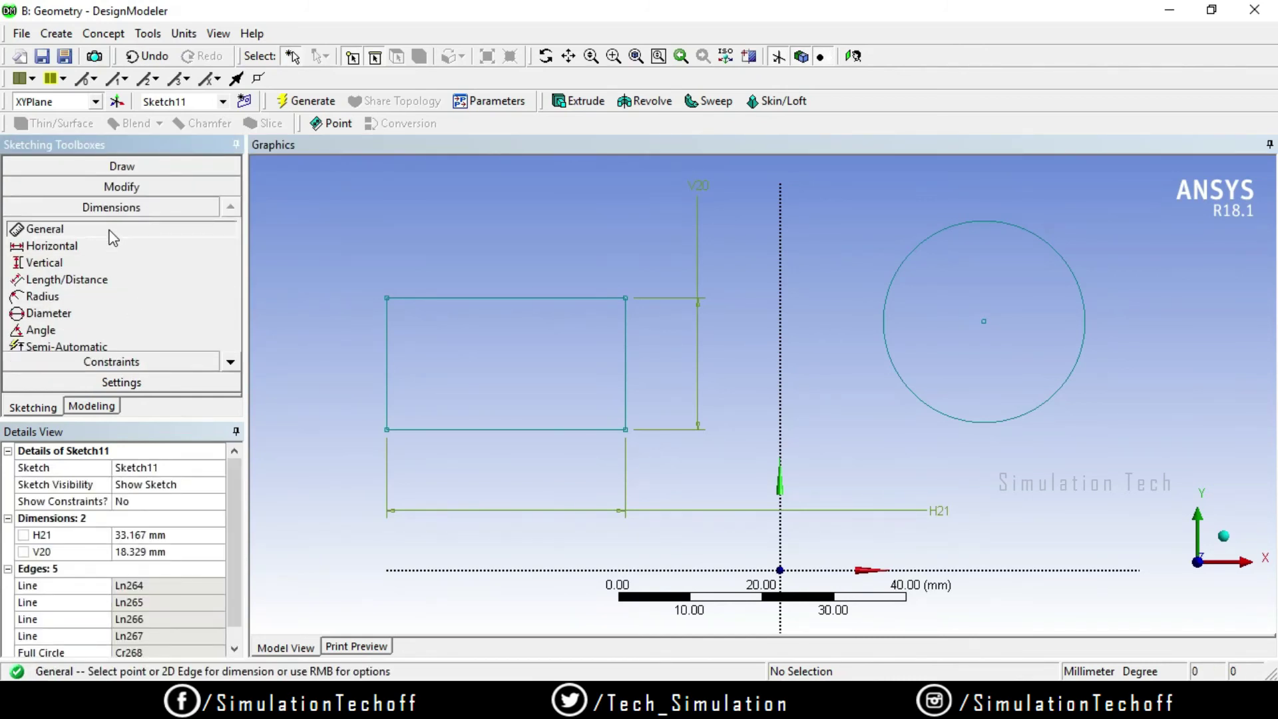
left_click(1084, 293)
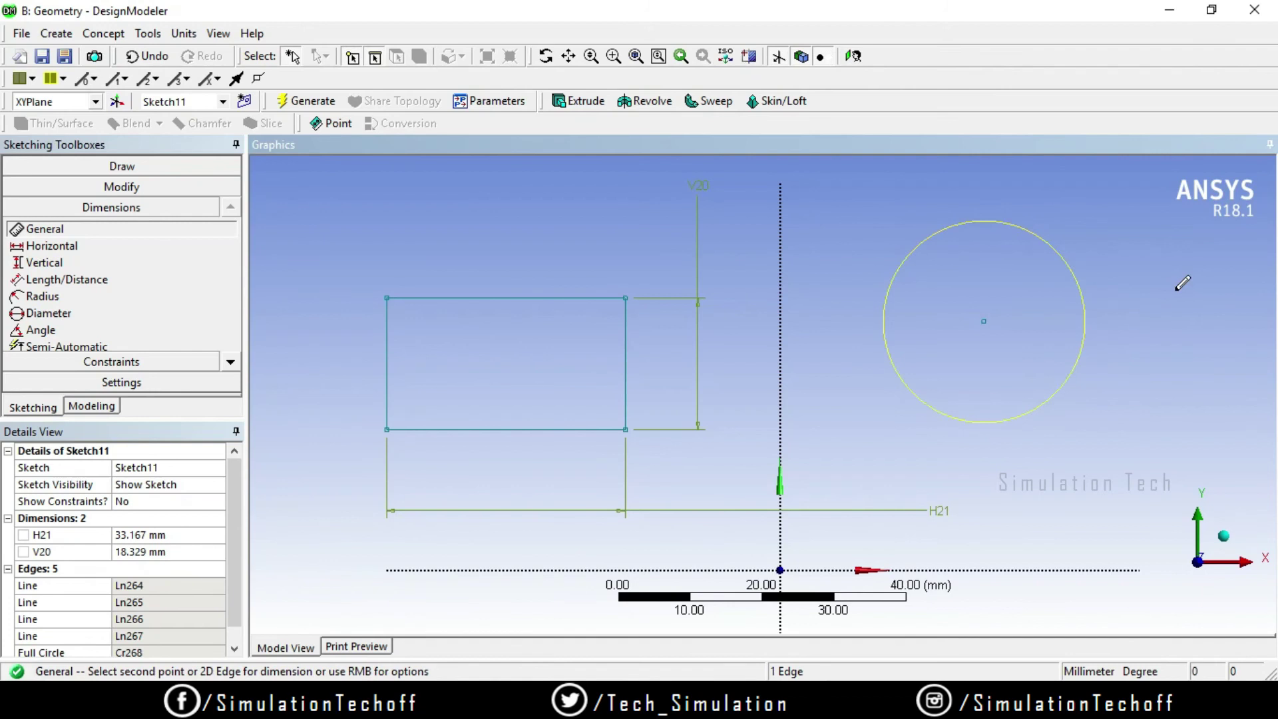
left_click(1172, 288)
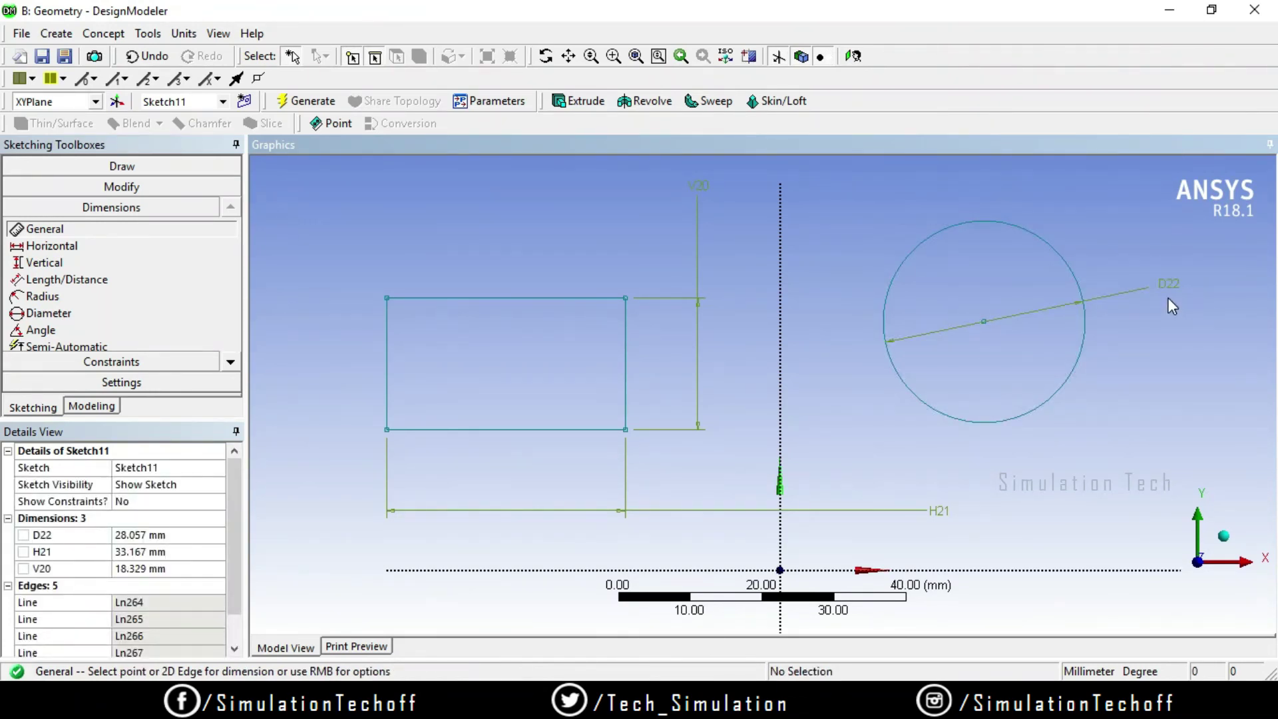
Step: Animate the rectangle's width and height dimensions and the circle's diameter dimension with 3 cycles each
left_click(231, 364)
left_click(231, 365)
left_click(230, 365)
left_click(231, 364)
left_click(231, 365)
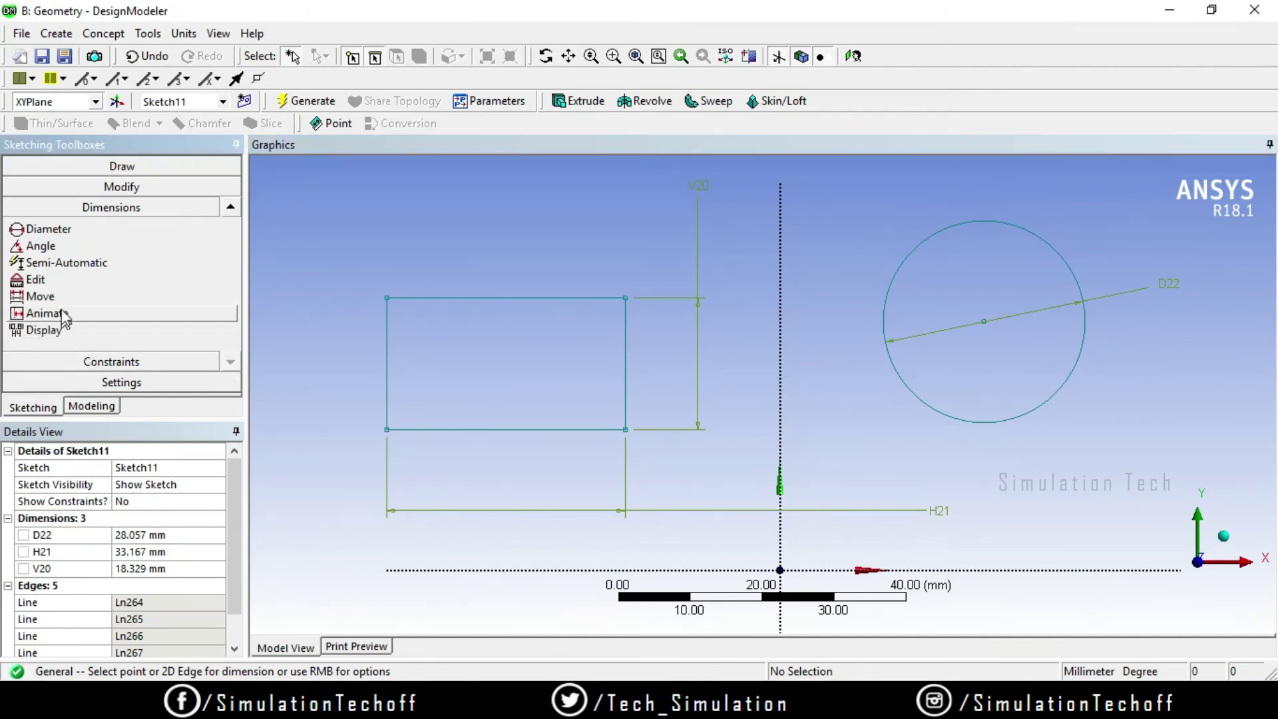
left_click(63, 316)
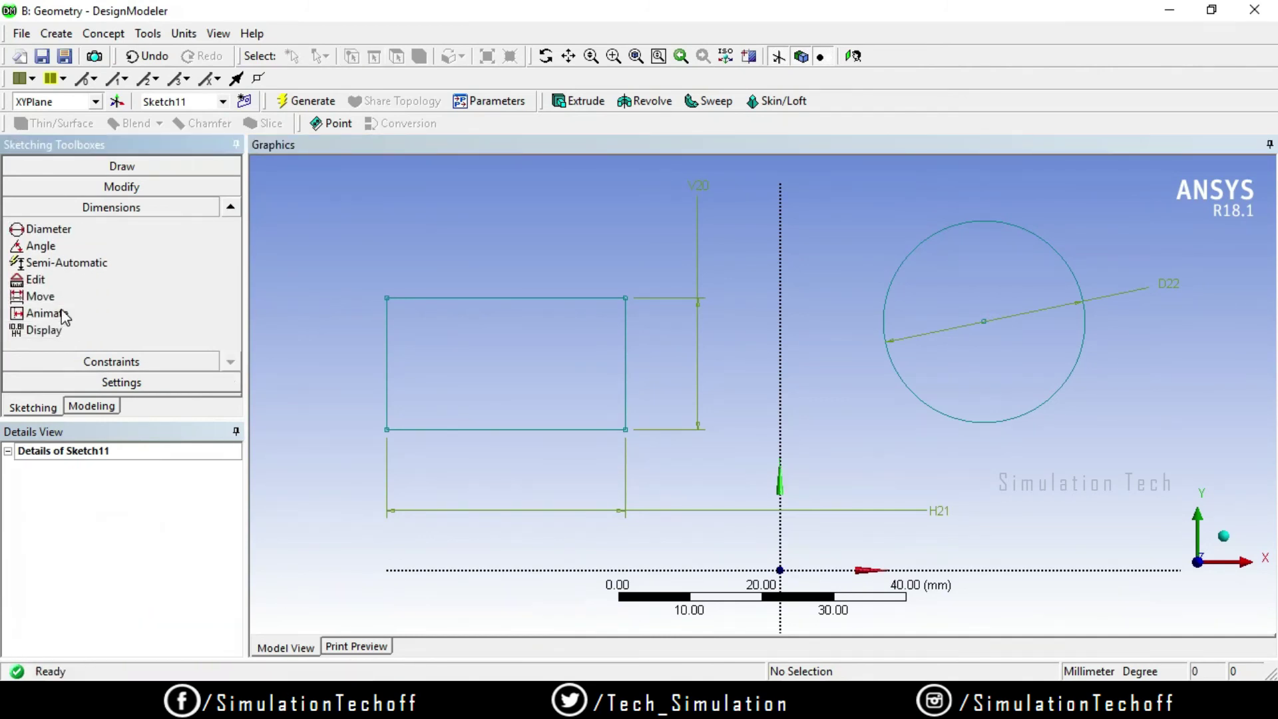
left_click(527, 512)
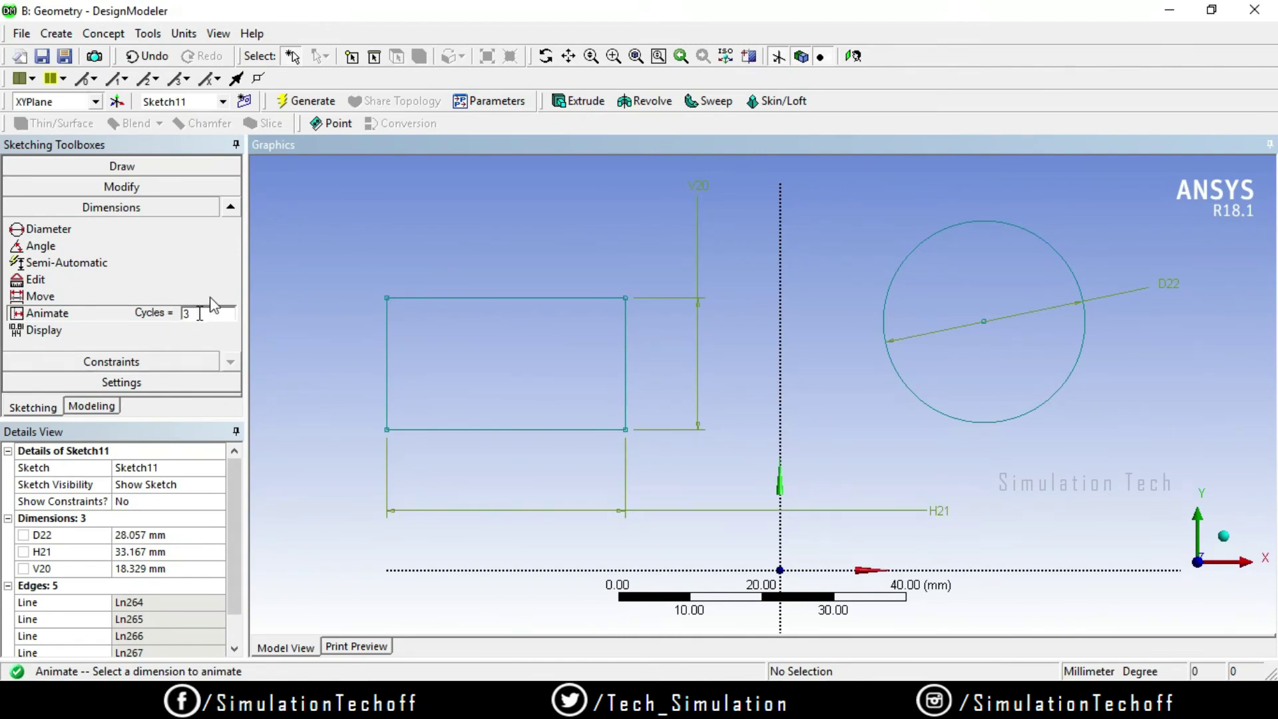
left_click(697, 359)
left_click(706, 186)
left_click(695, 300)
left_click(1040, 313)
Step: Set the dimension Display to show values together with names, also trying it with the names hidden
scroll(985, 376, "down", 1)
middle_click_drag(981, 365, 879, 346, "ctrl")
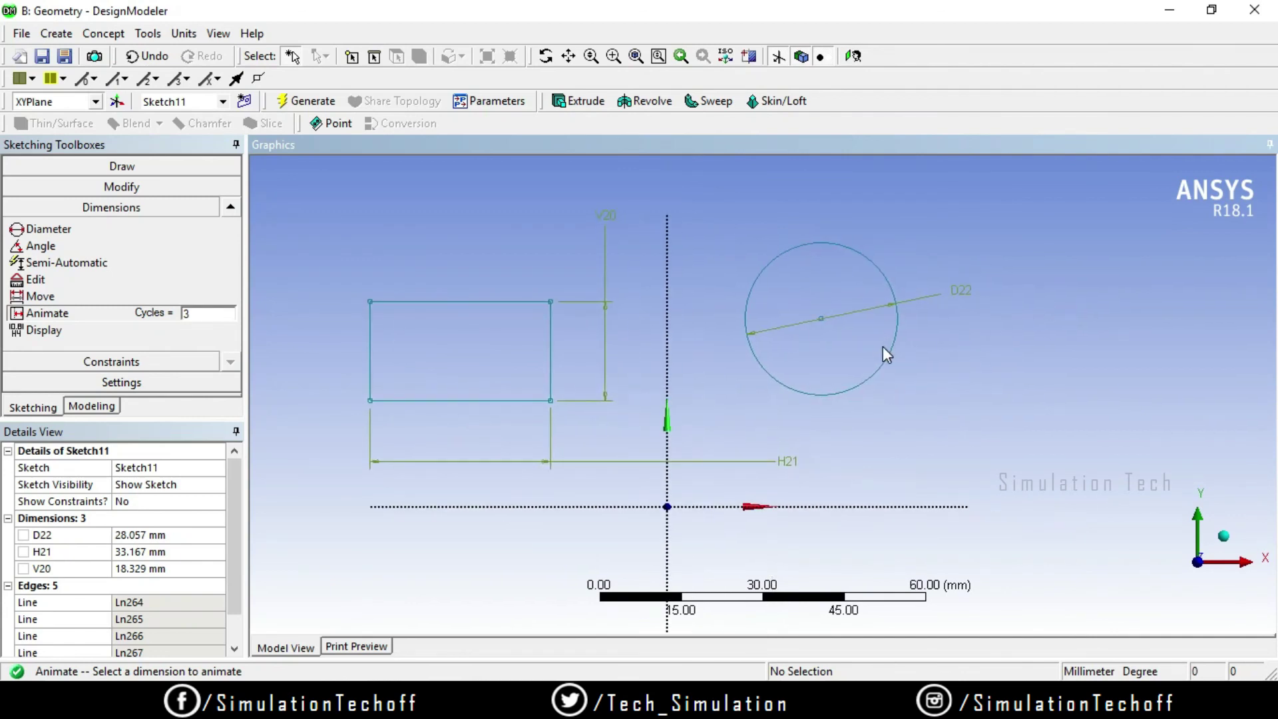
left_click(56, 333)
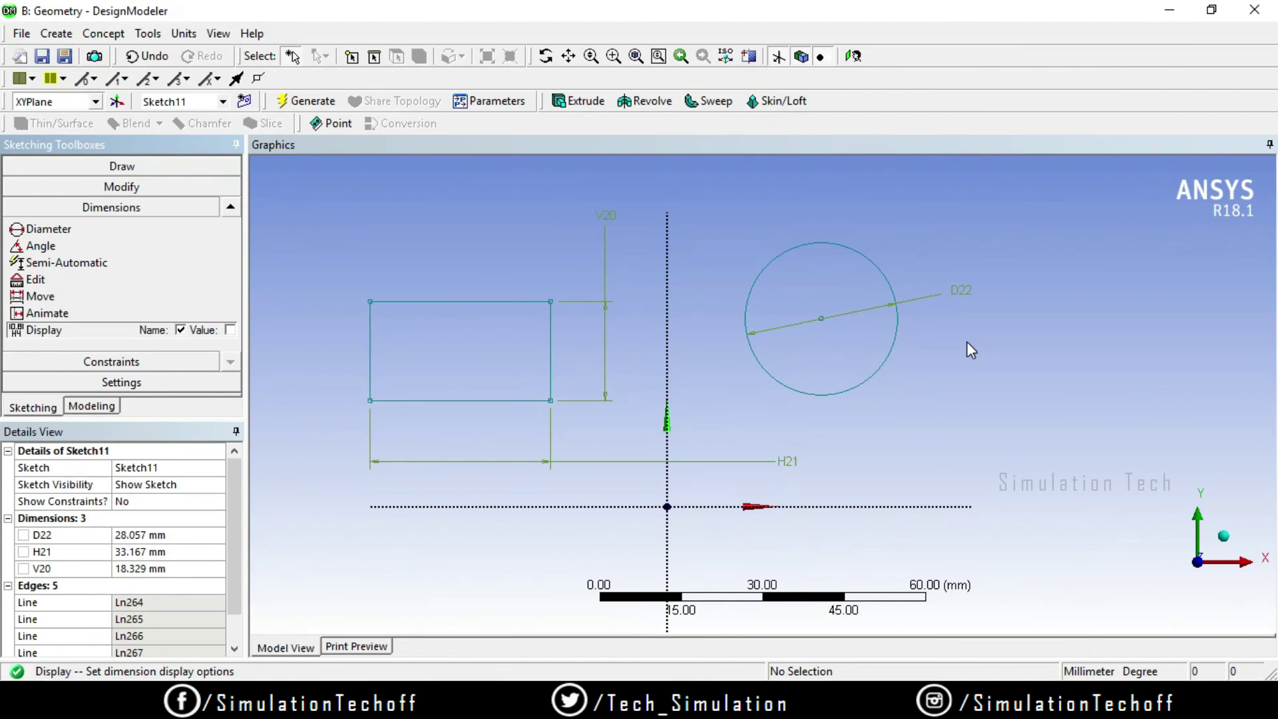
left_click(230, 330)
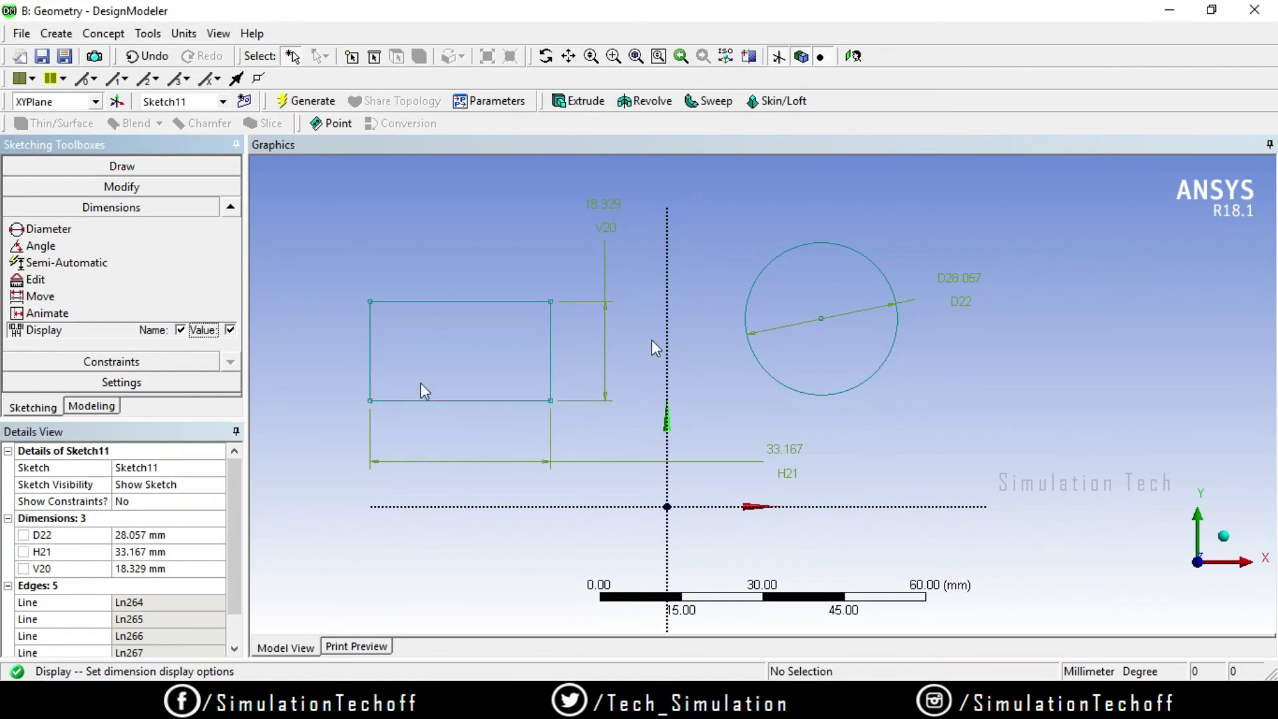
middle_click_drag(646, 353, 679, 385, "ctrl")
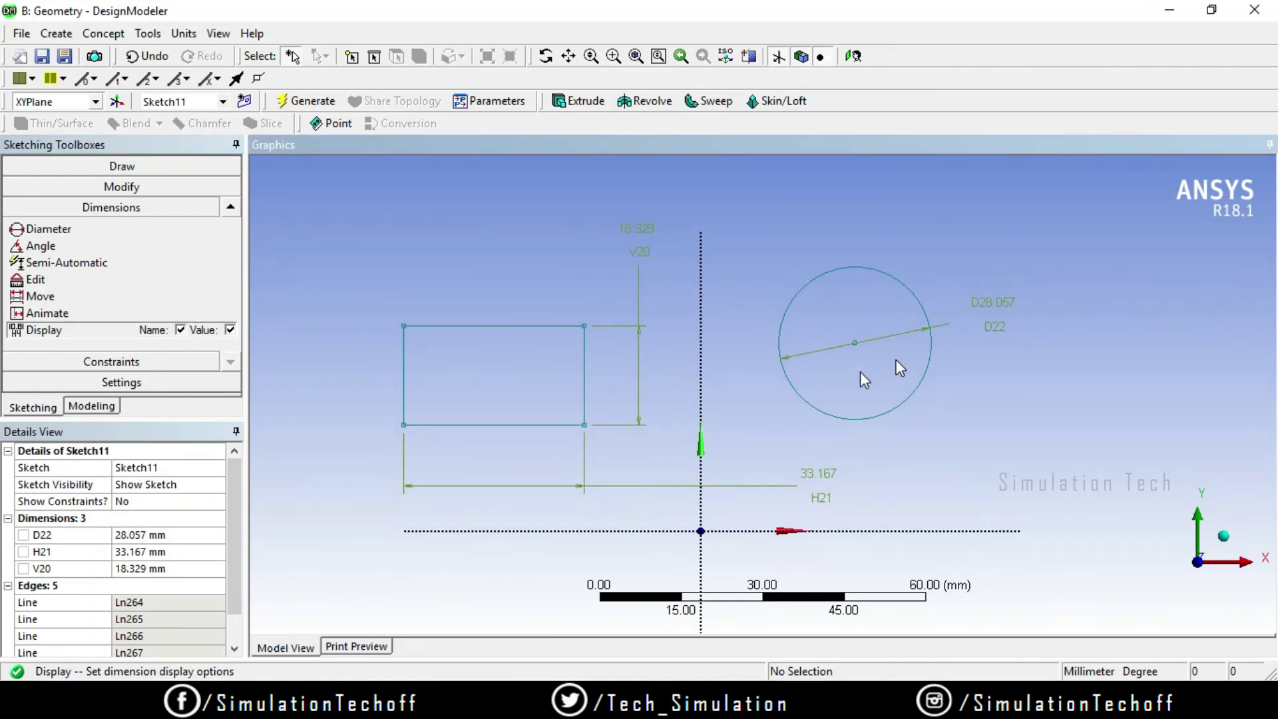
left_click(180, 330)
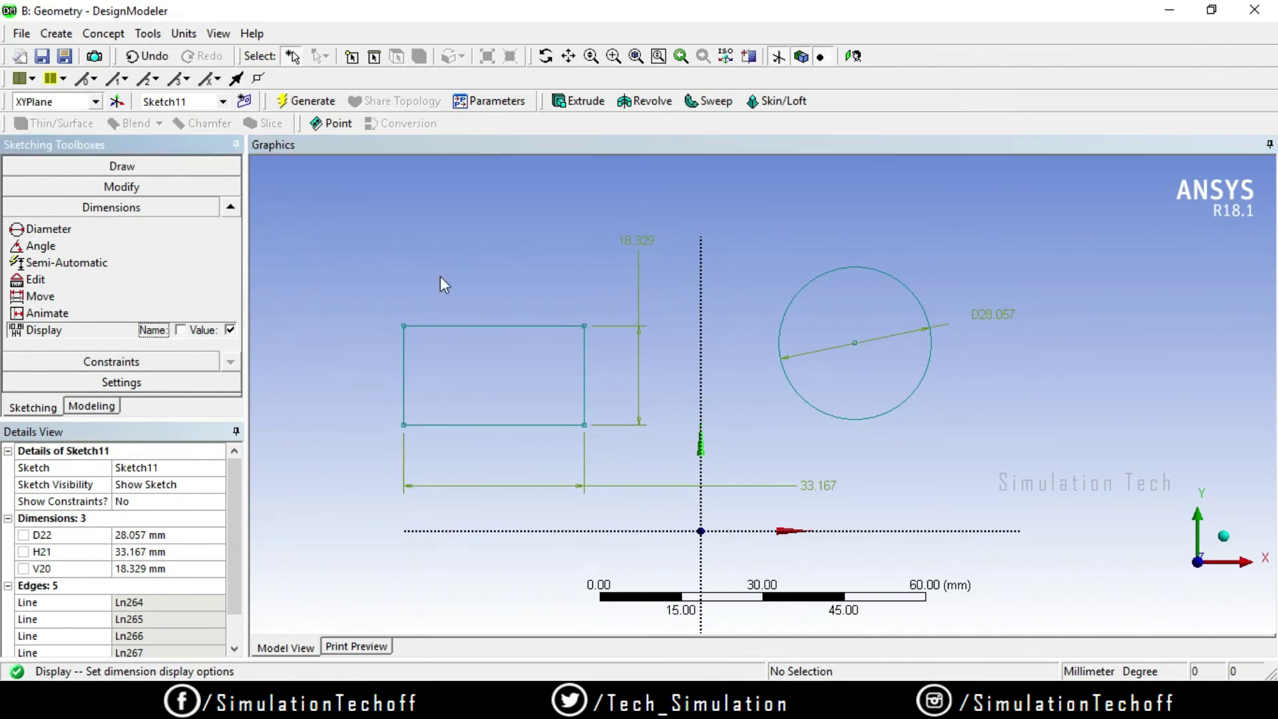
left_click(181, 330)
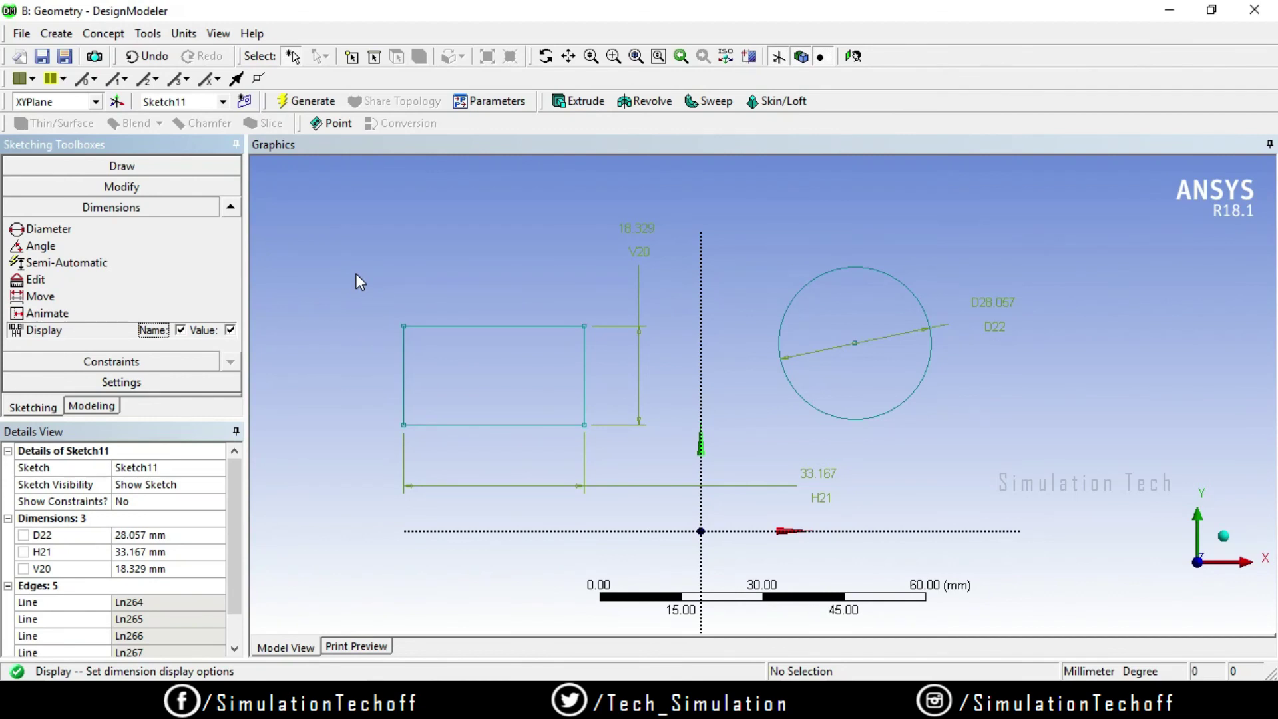
left_click(231, 210)
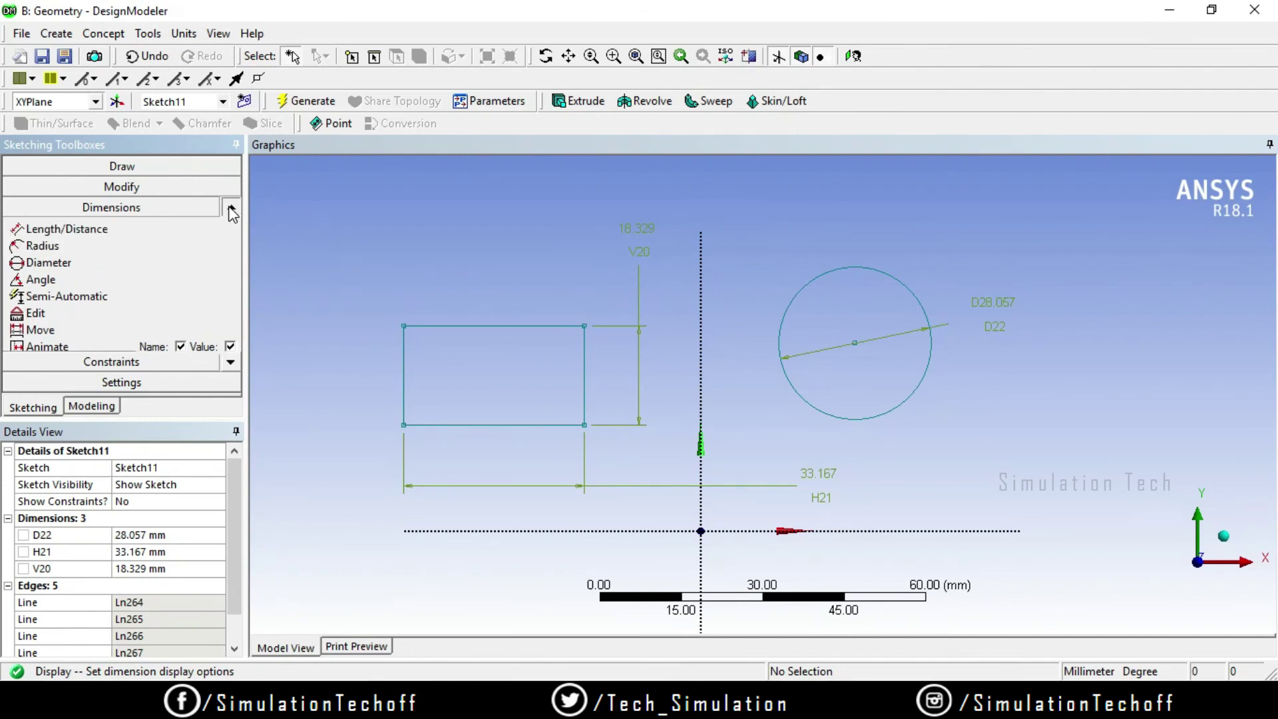